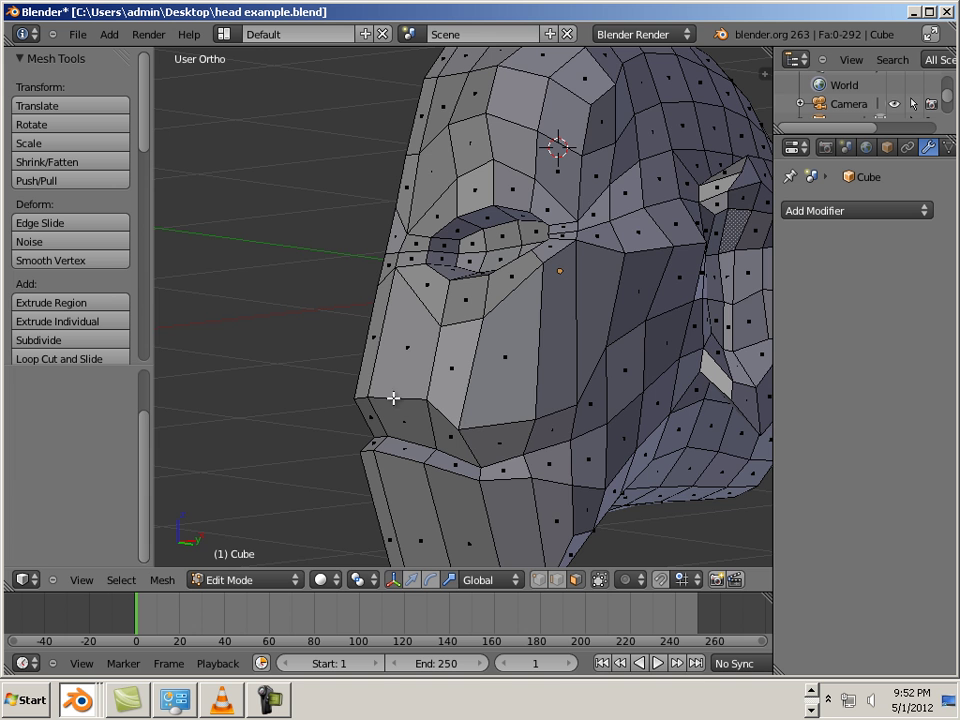
Add a horizontal loop cut across the cheek between the eye and mouth, slid to about -0.24.
middle_drag(445, 426, 413, 424)
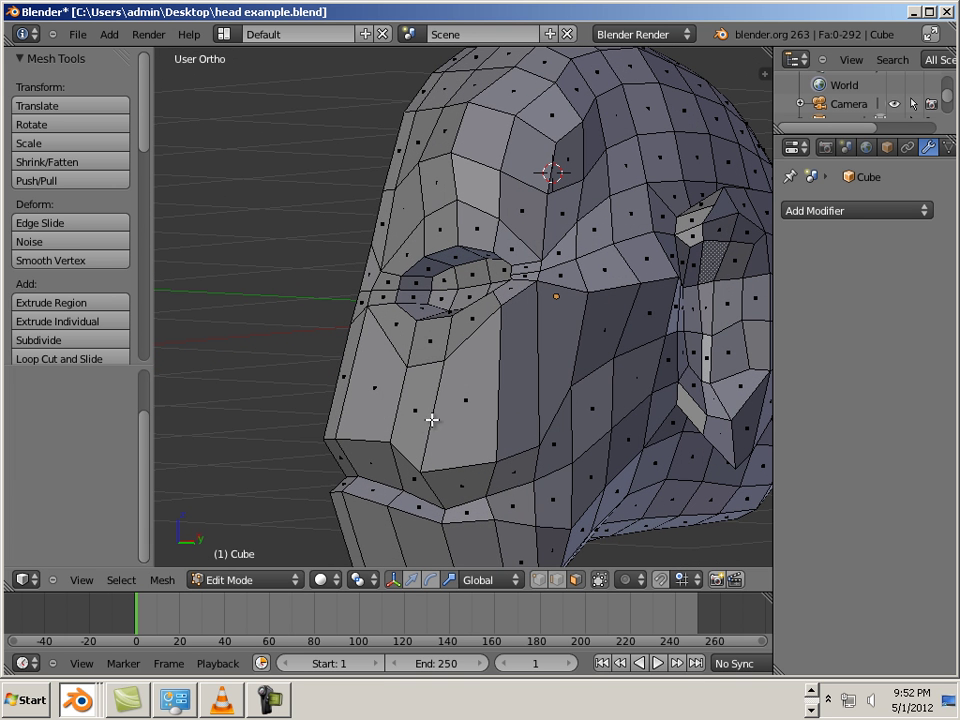
key(ctrl+r)
click(439, 409)
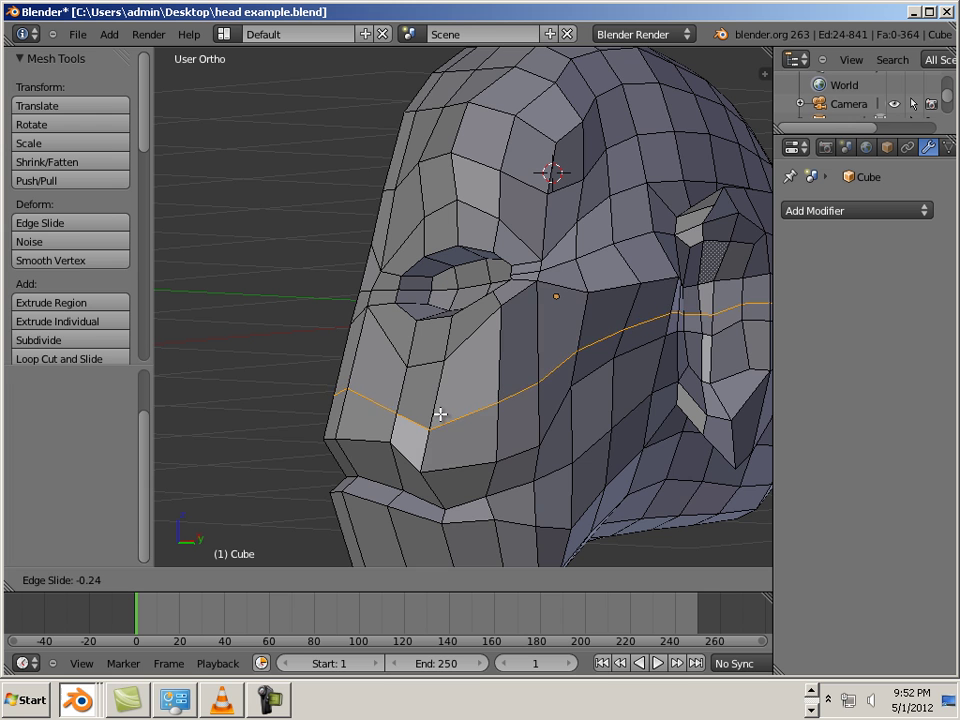
click(442, 413)
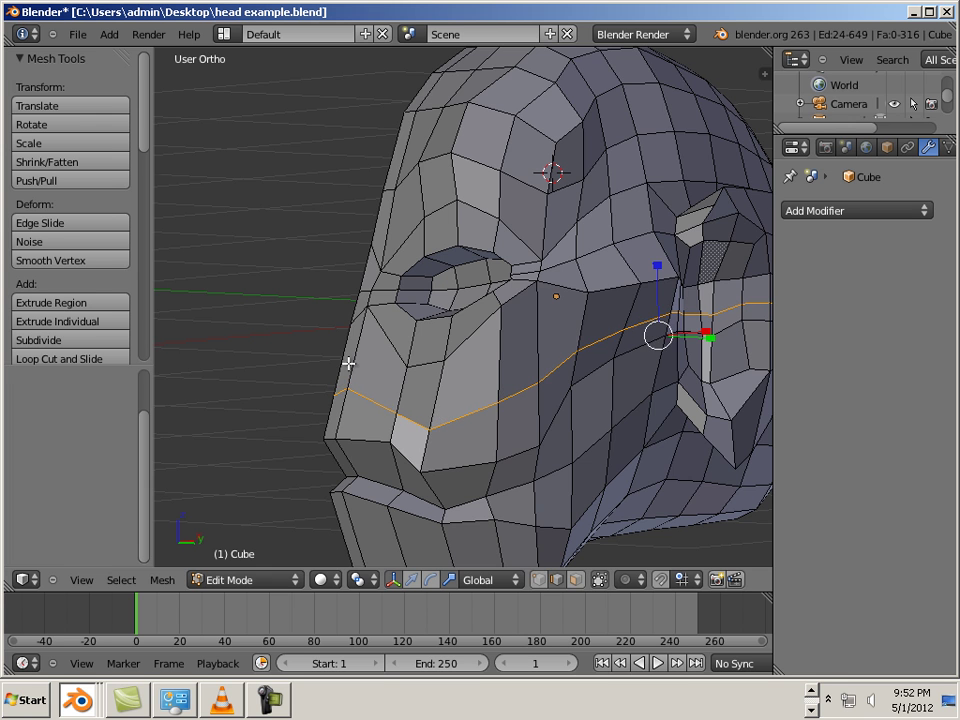
Add a Mirror modifier to the half head in Object Mode to create the other side across the X axis.
middle_drag(348, 364, 412, 393)
key(Tab)
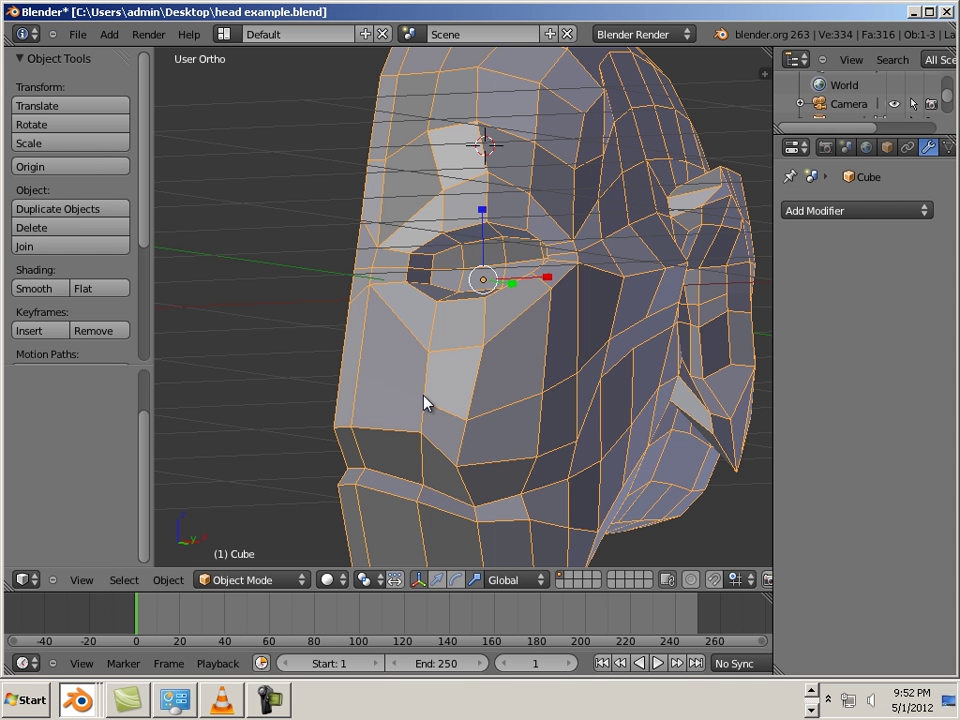
click(810, 211)
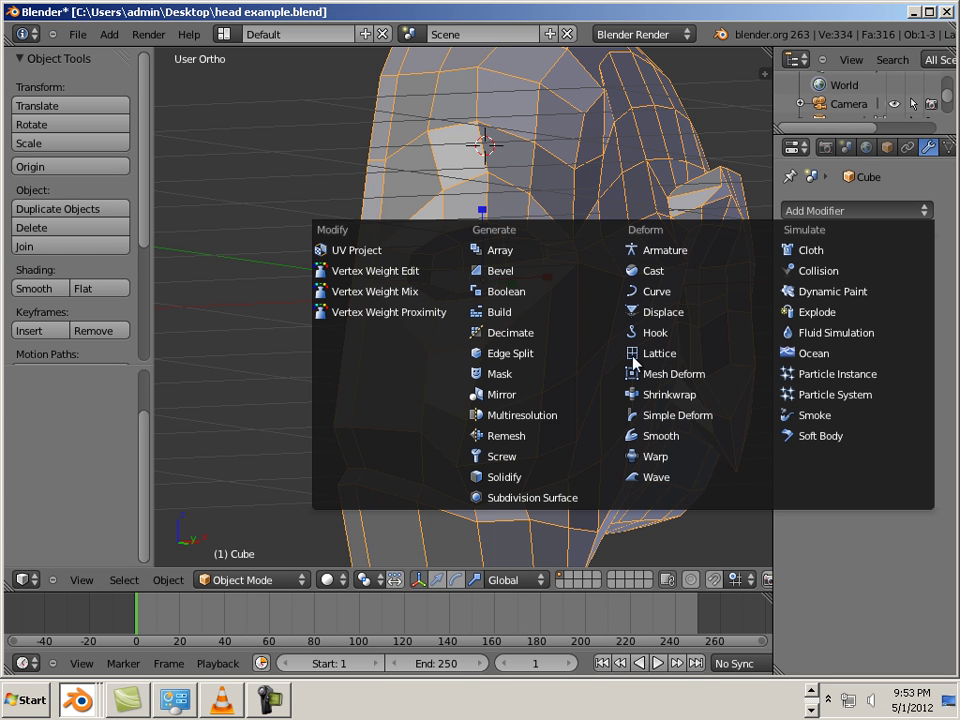
click(583, 393)
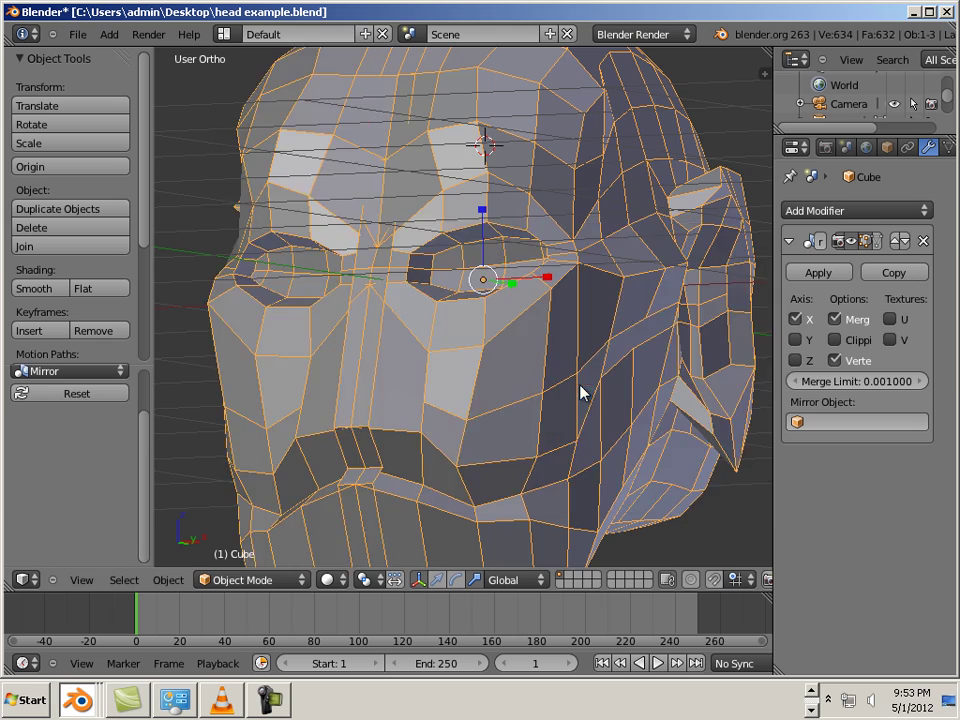
scroll(510, 377, down, 6)
scroll(527, 383, up, 2)
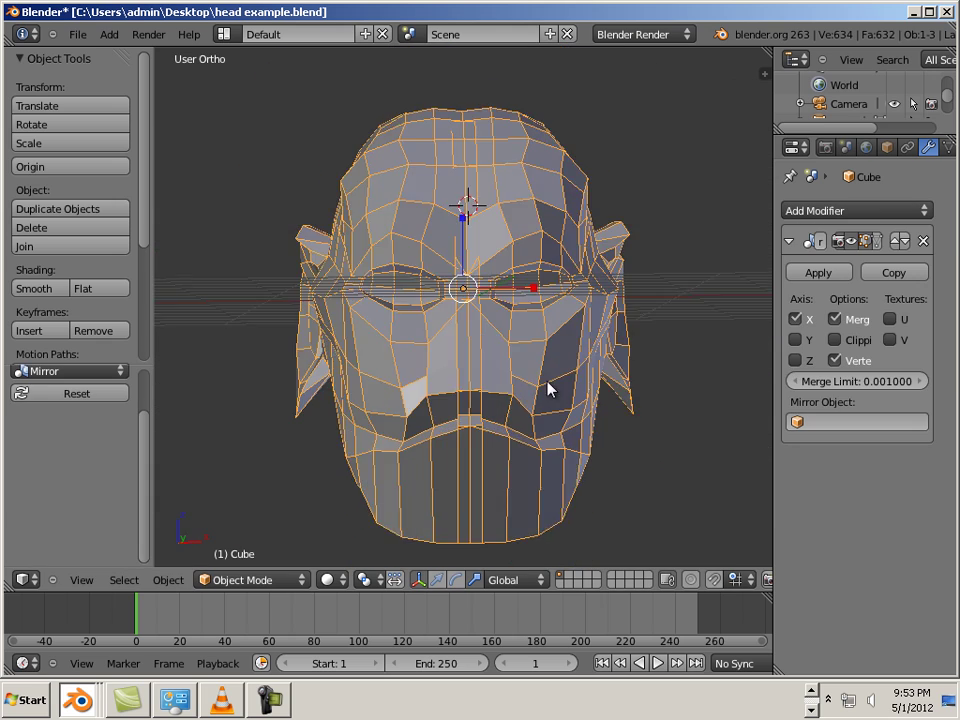
Select the whole half-head mesh in Edit Mode and move it about 0.0662 along X toward the mirror seam.
key(Tab)
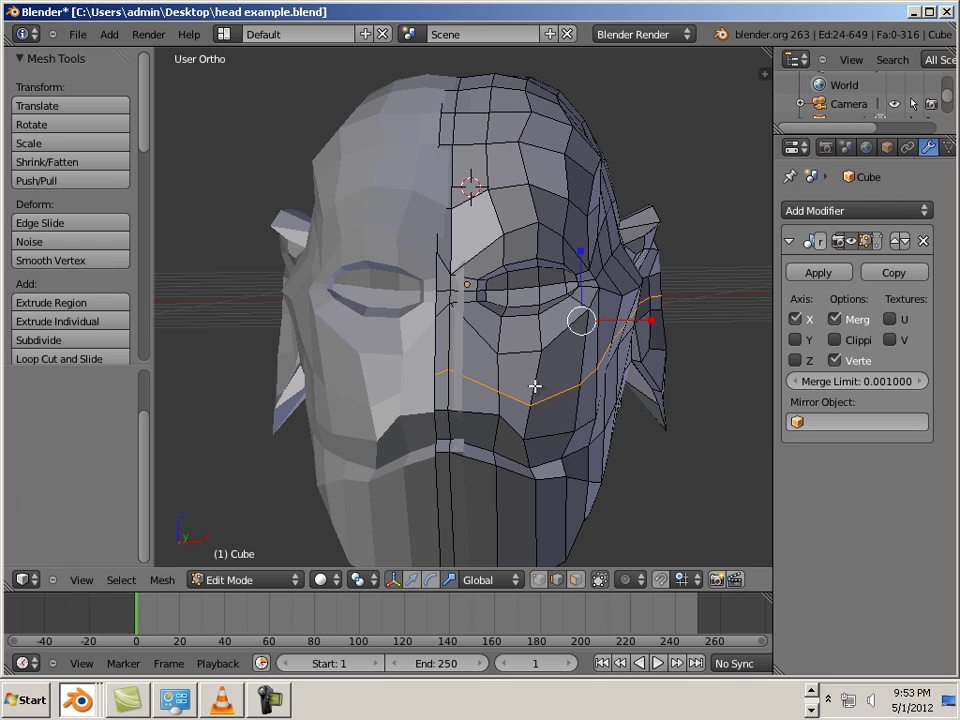
key(a)
key(a)
key(ctrl+alt+g)
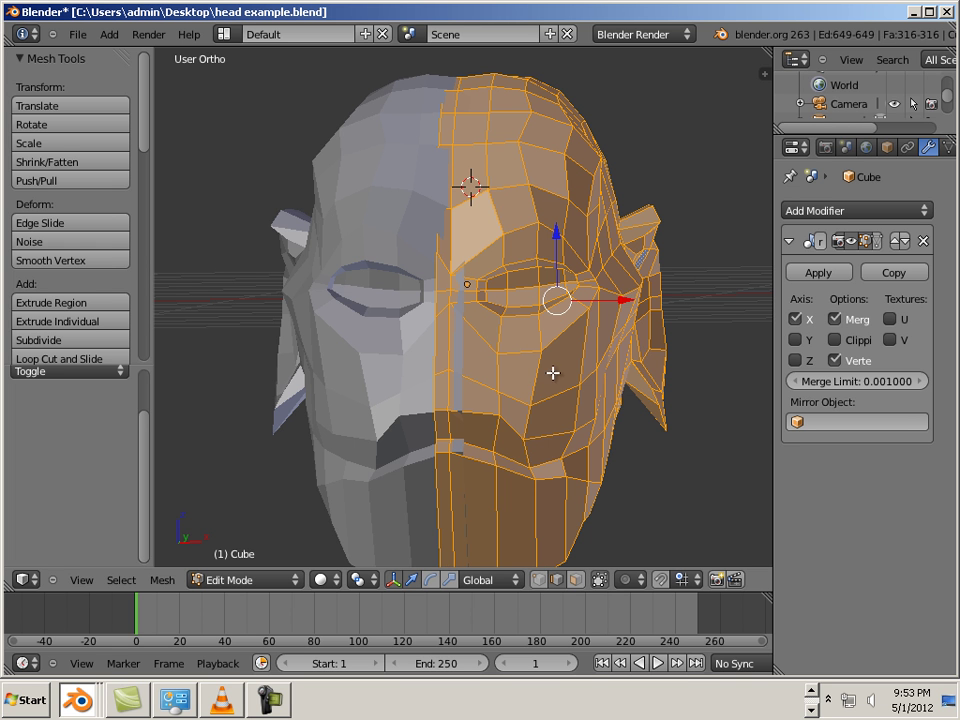
drag(620, 302, 638, 305)
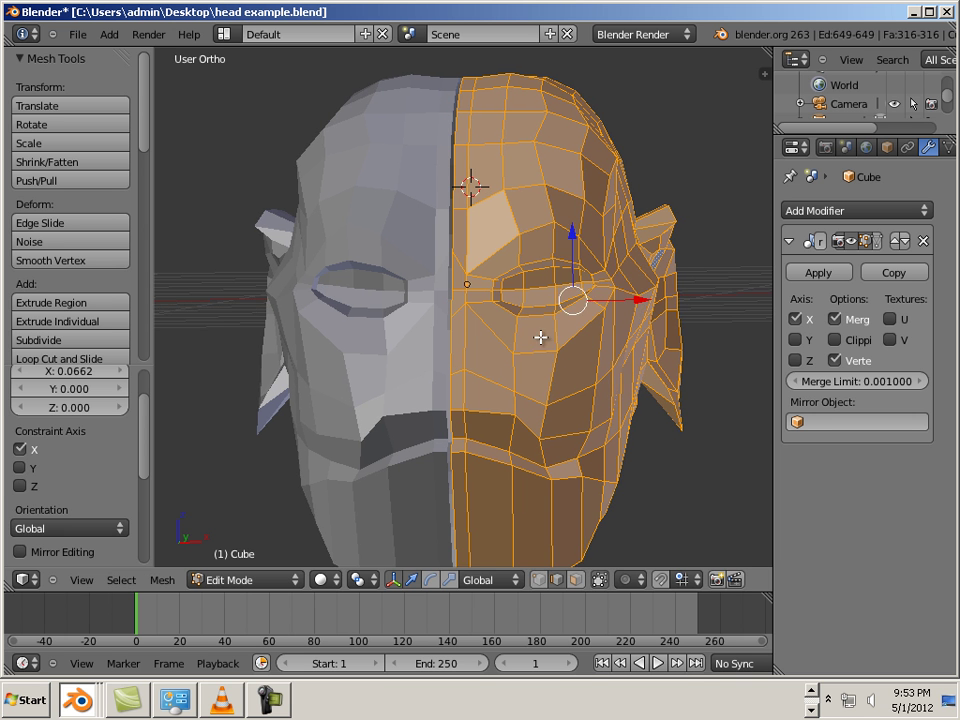
Set the Mirror modifier's merge limit to 0.019 and shift the half-head mesh about -0.0086 along X.
scroll(540, 336, up, 4)
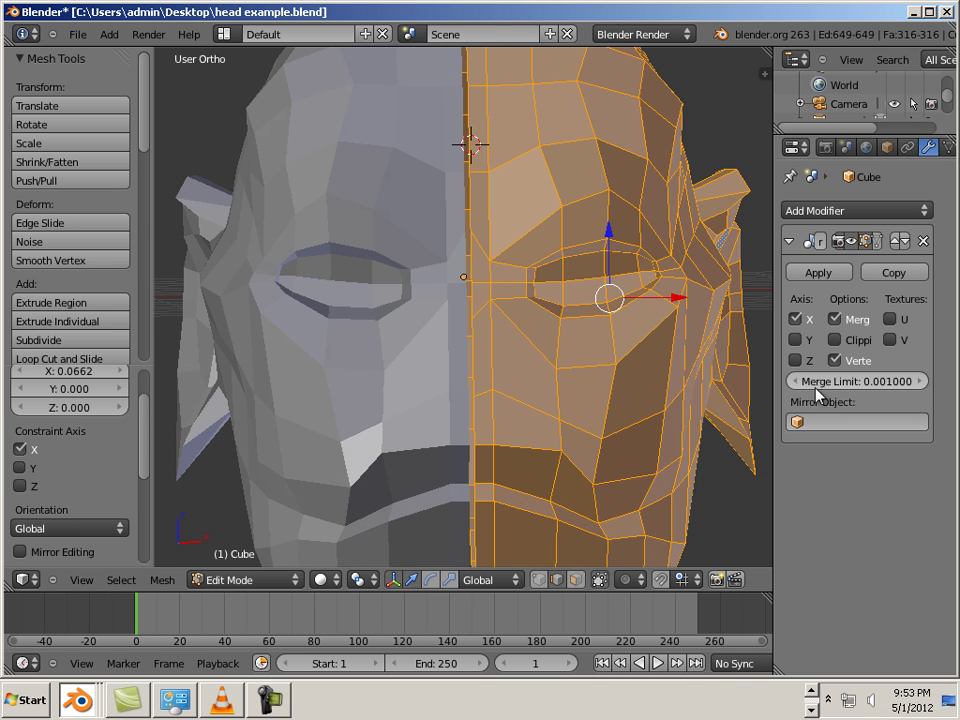
drag(831, 386, 838, 388)
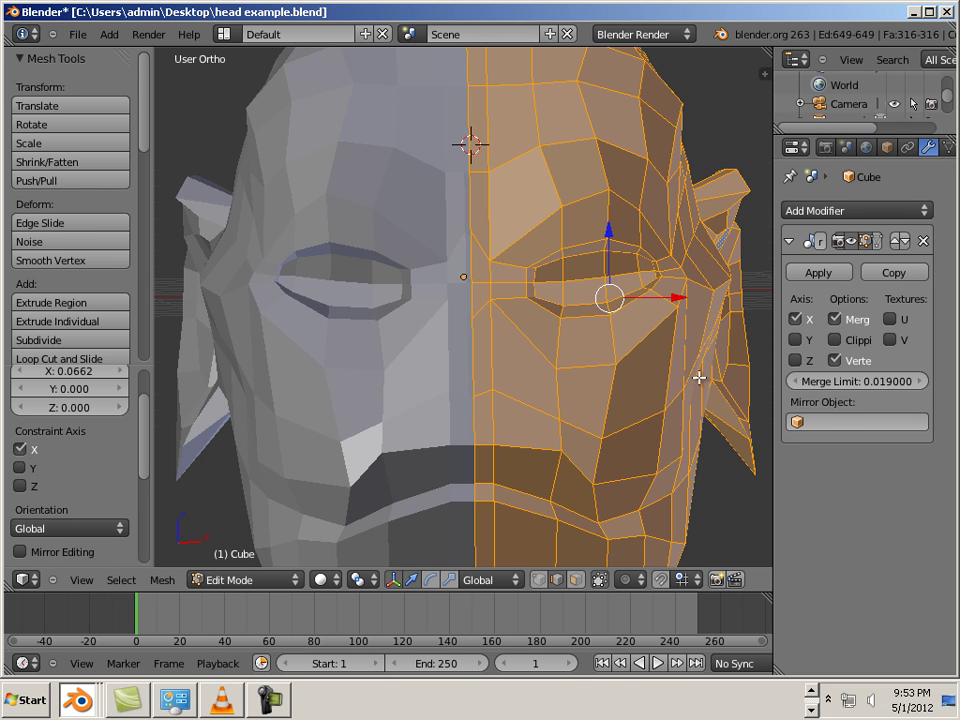
middle_drag(699, 377, 697, 344)
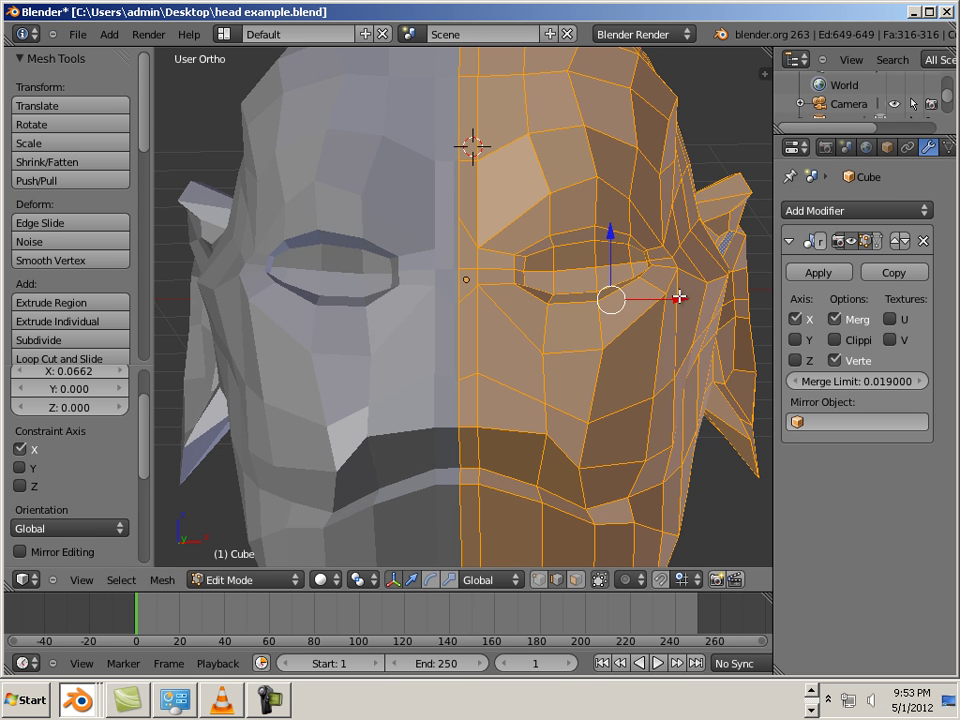
drag(679, 296, 677, 296)
scroll(681, 377, down, 4)
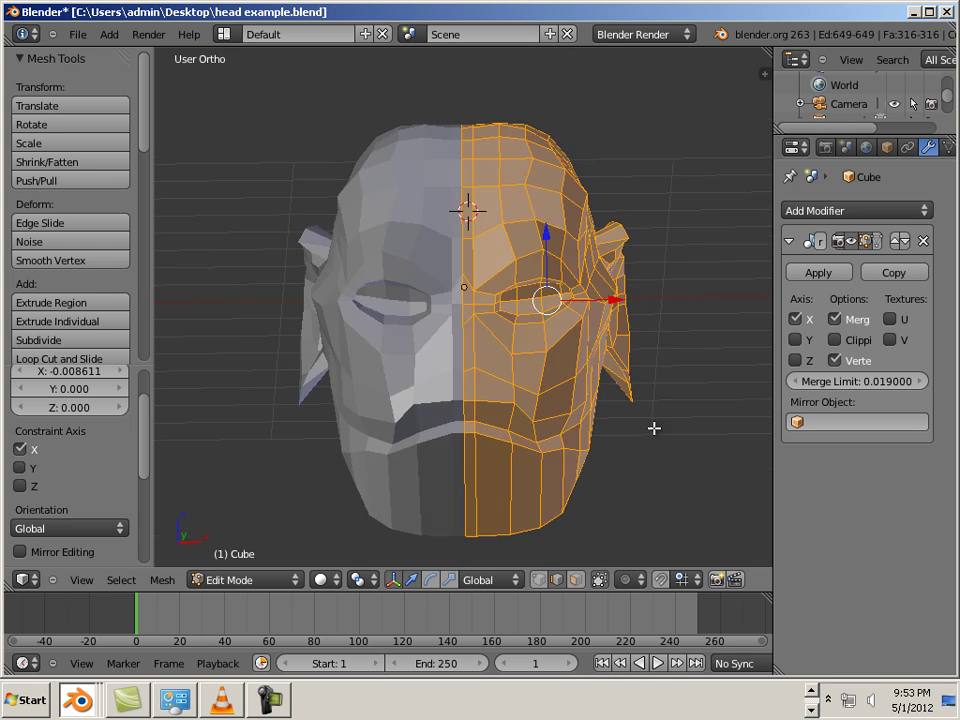
middle_drag(663, 438, 645, 422)
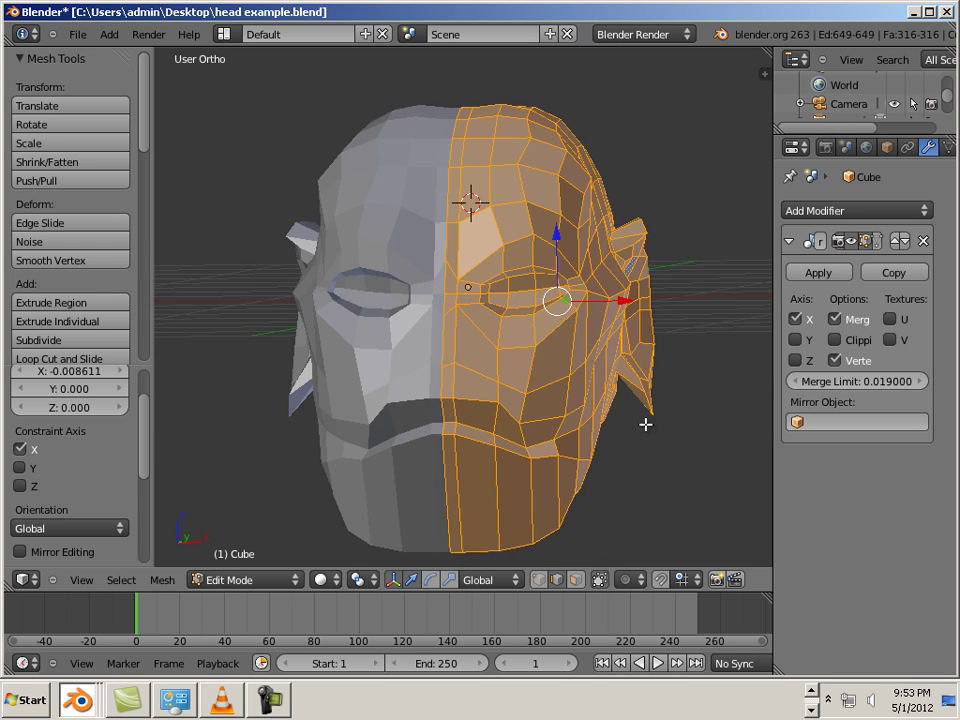
scroll(659, 432, up, 2)
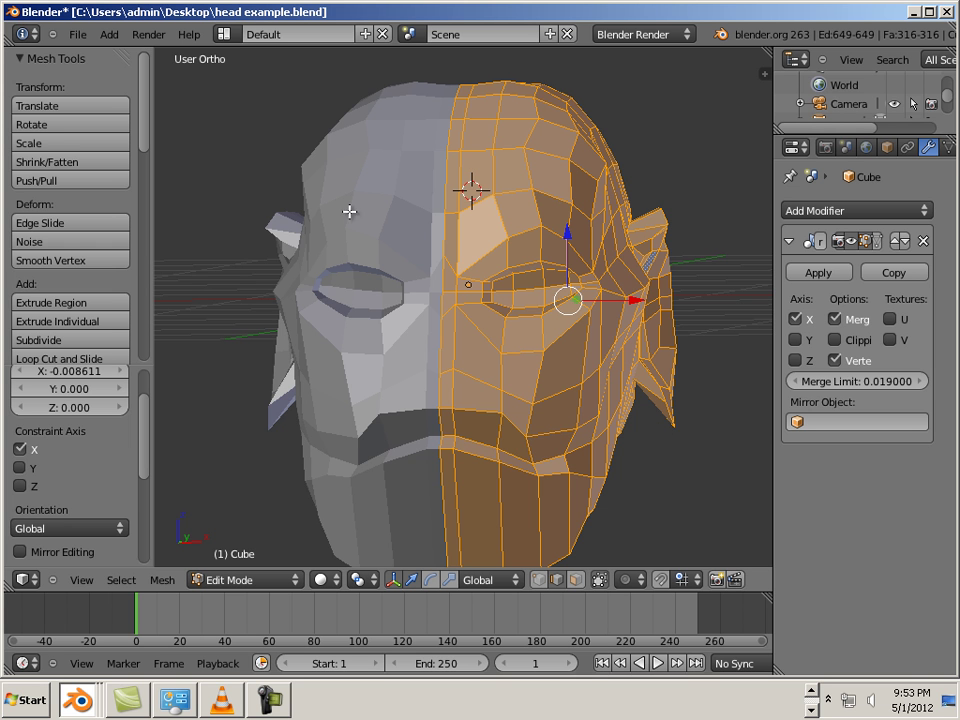
middle_drag(706, 544, 571, 332)
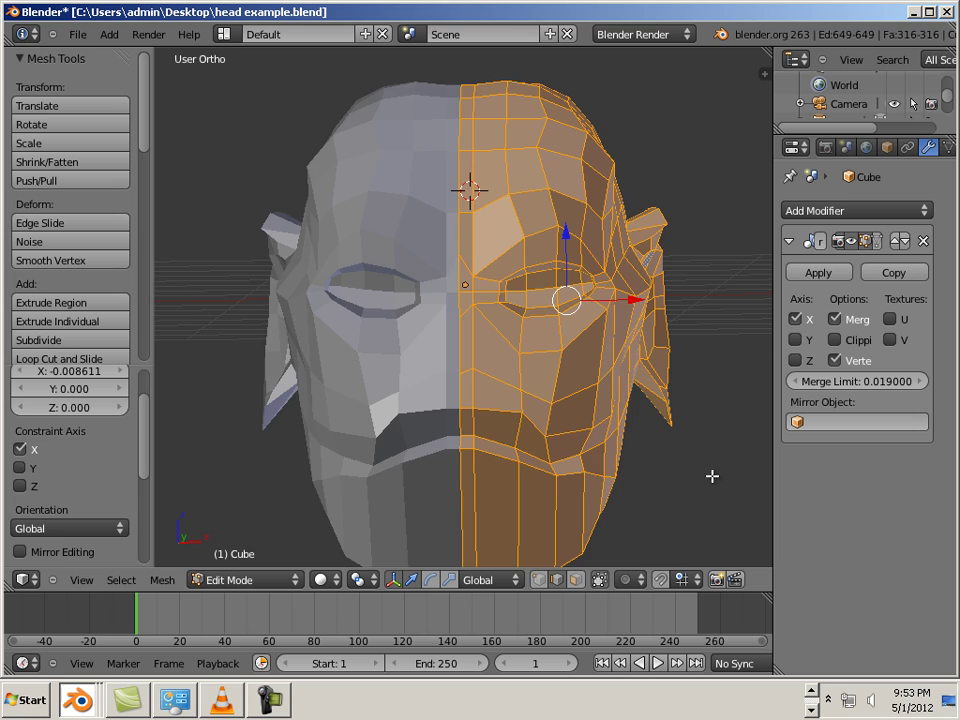
Deselect the mesh and examine the centre seam and nose area of the mirrored head.
key(a)
middle_drag(686, 476, 519, 375)
scroll(531, 364, up, 3)
scroll(521, 392, up, 6)
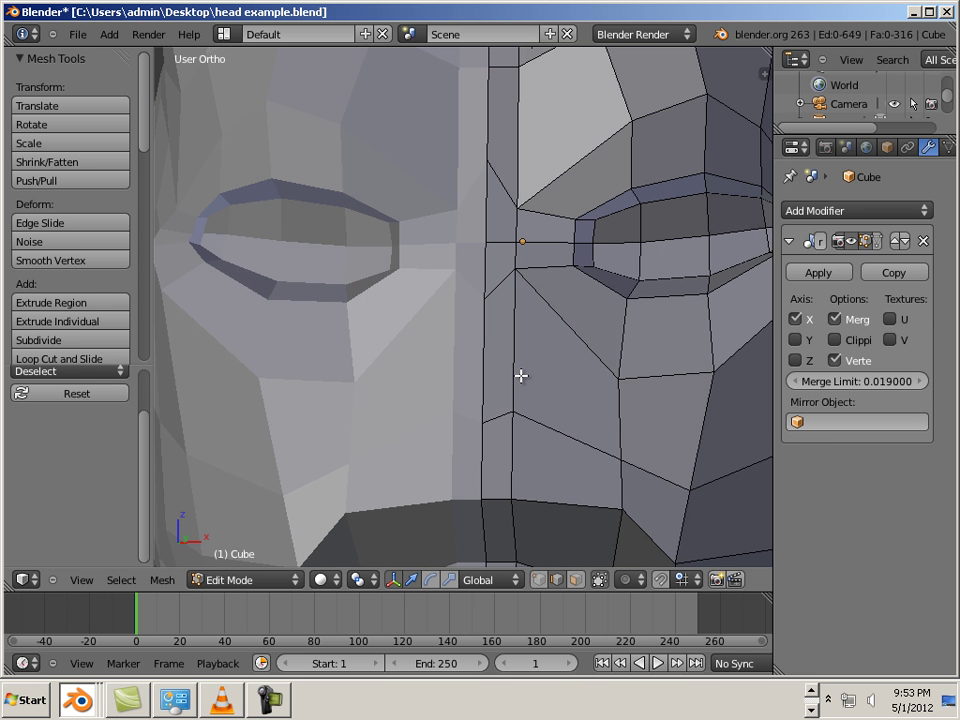
right_click(519, 375)
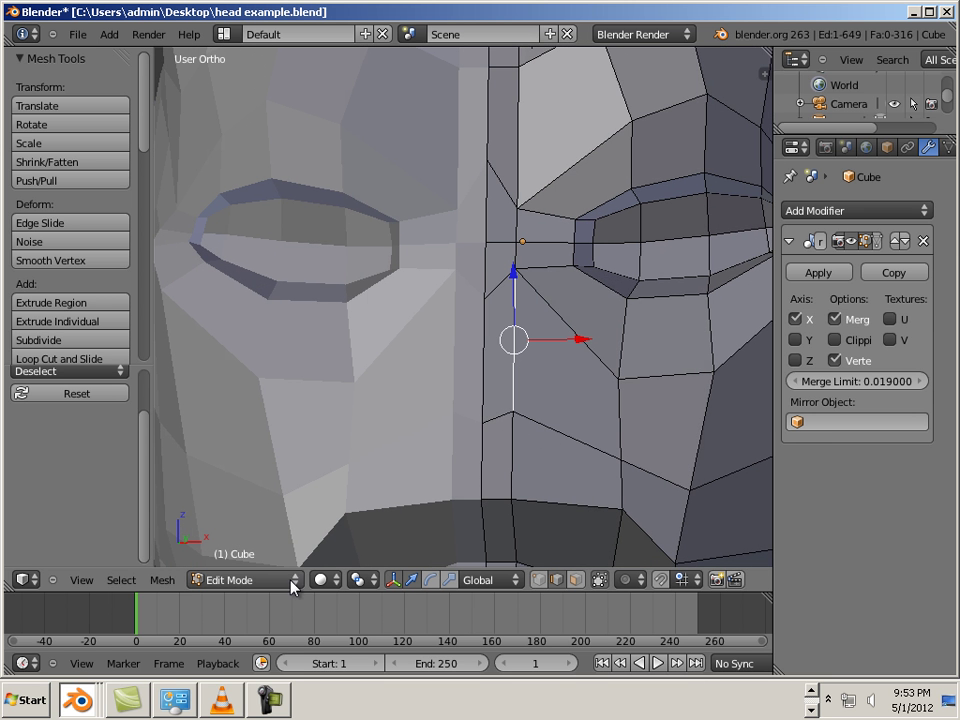
scroll(471, 443, down, 3)
scroll(470, 436, down, 1)
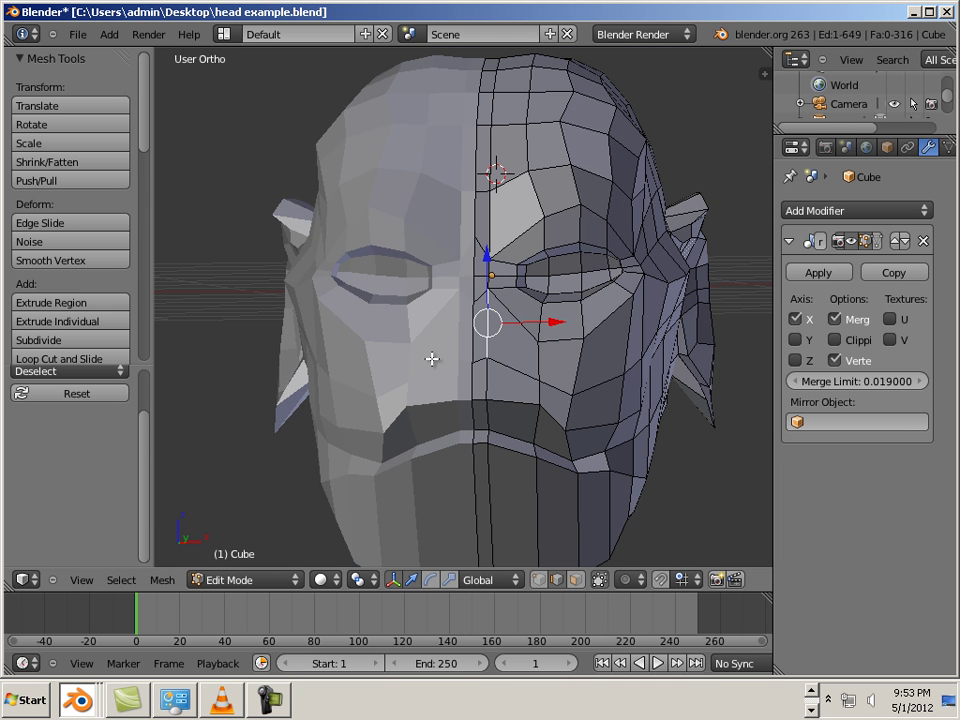
mouse_move(364, 358)
middle_down()
mouse_move(392, 349)
mouse_move(379, 343)
middle_up()
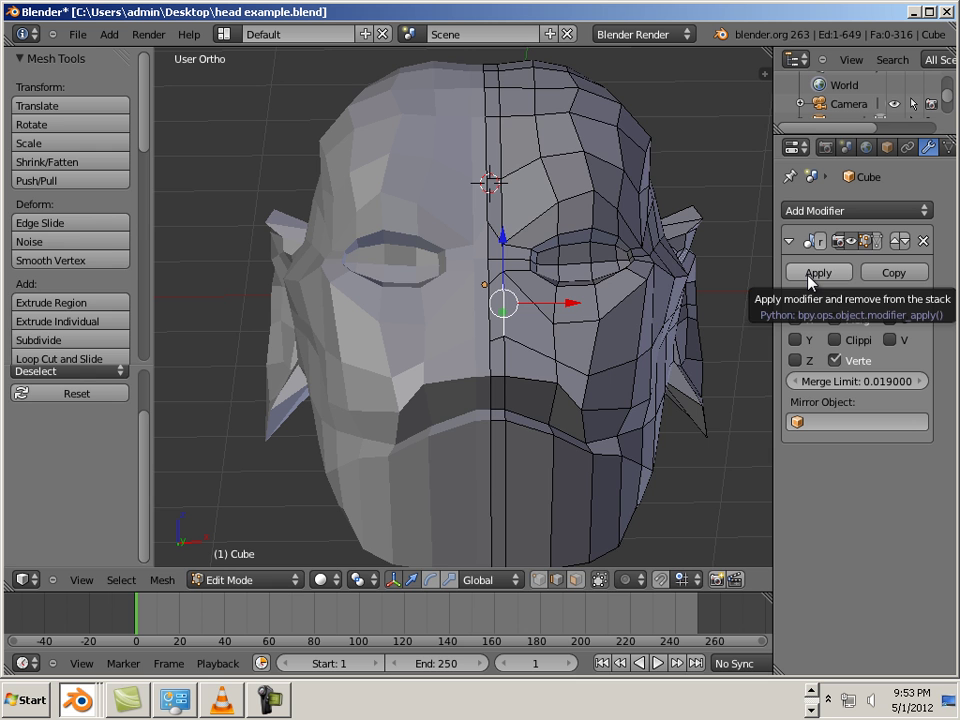
Apply the Mirror modifier in Object Mode and deselect the head.
key(Tab)
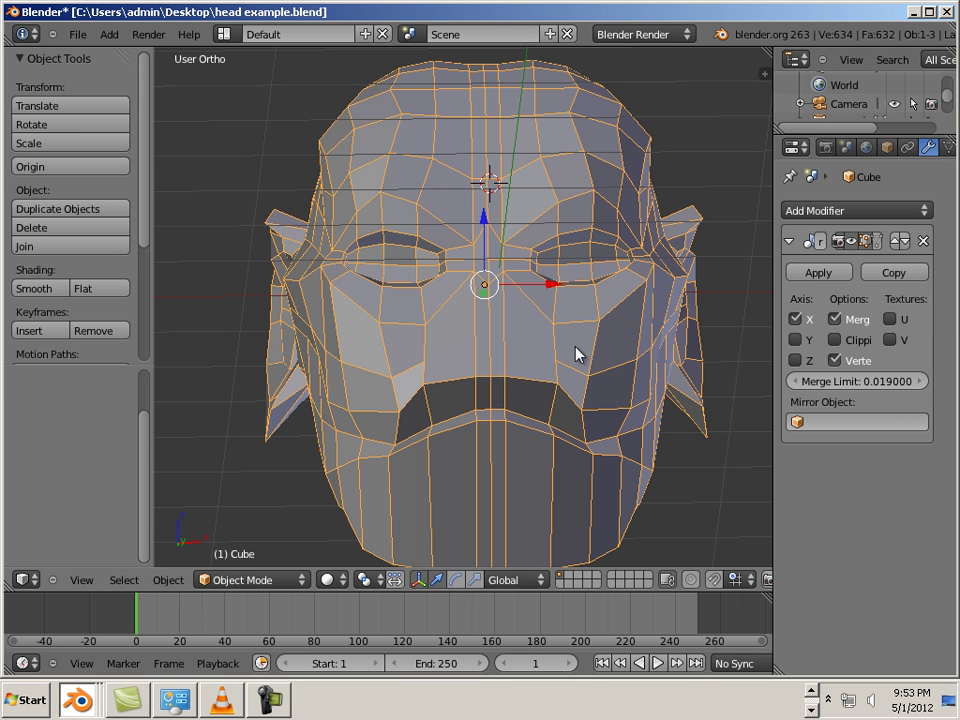
click(800, 280)
key(a)
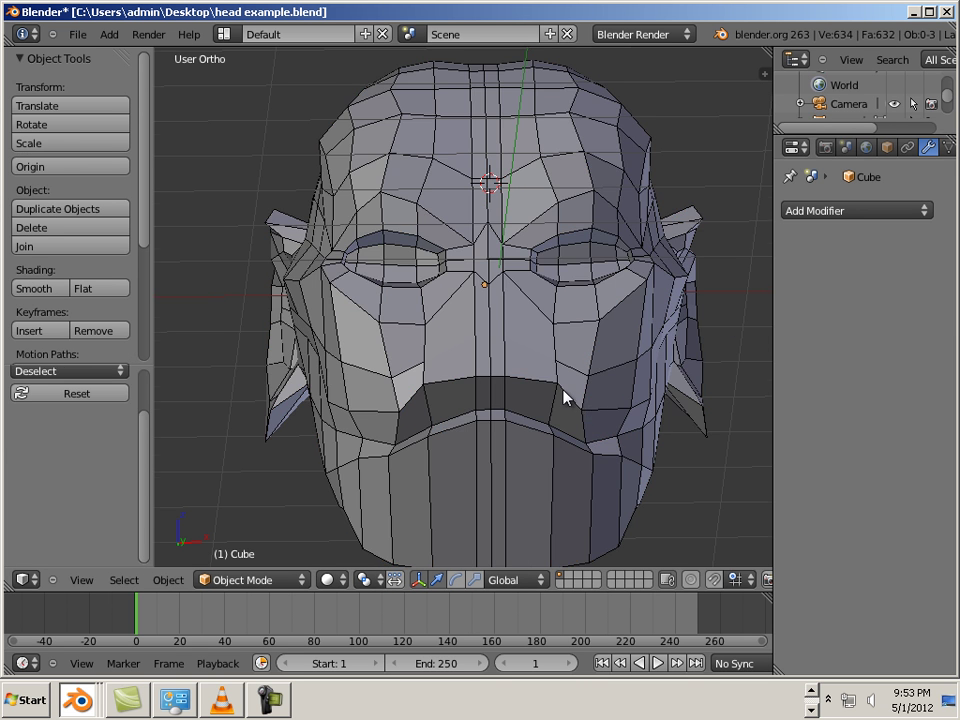
Switch to Sculpt Mode and use the Grab brush at radius 27 to pull the nose bridge and lower nose edges outward.
middle_drag(564, 396, 562, 412)
scroll(595, 421, up, 2)
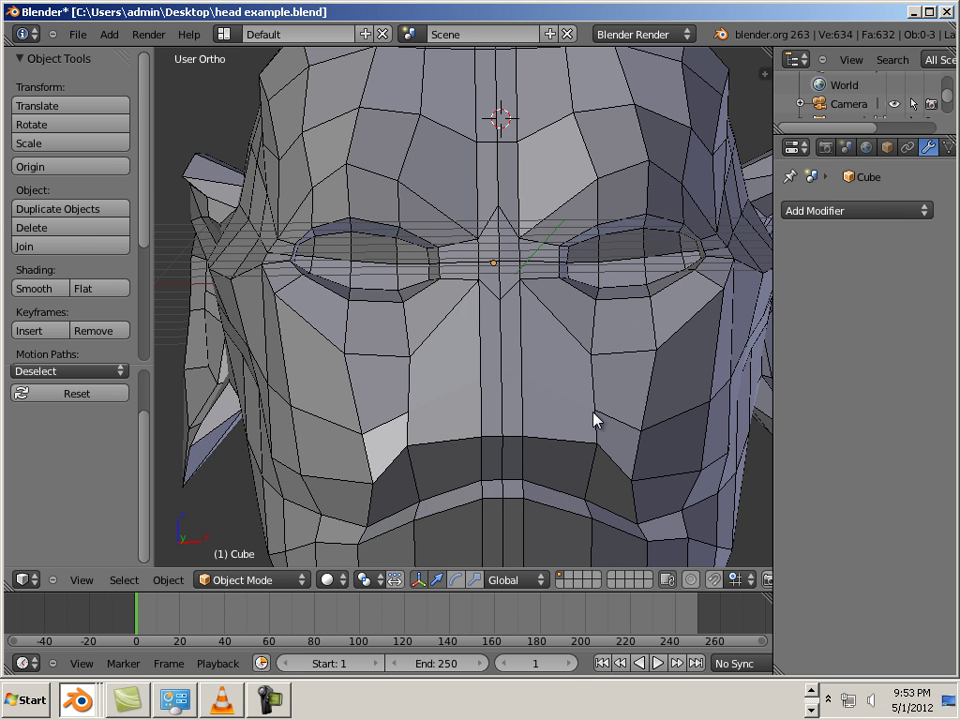
click(279, 579)
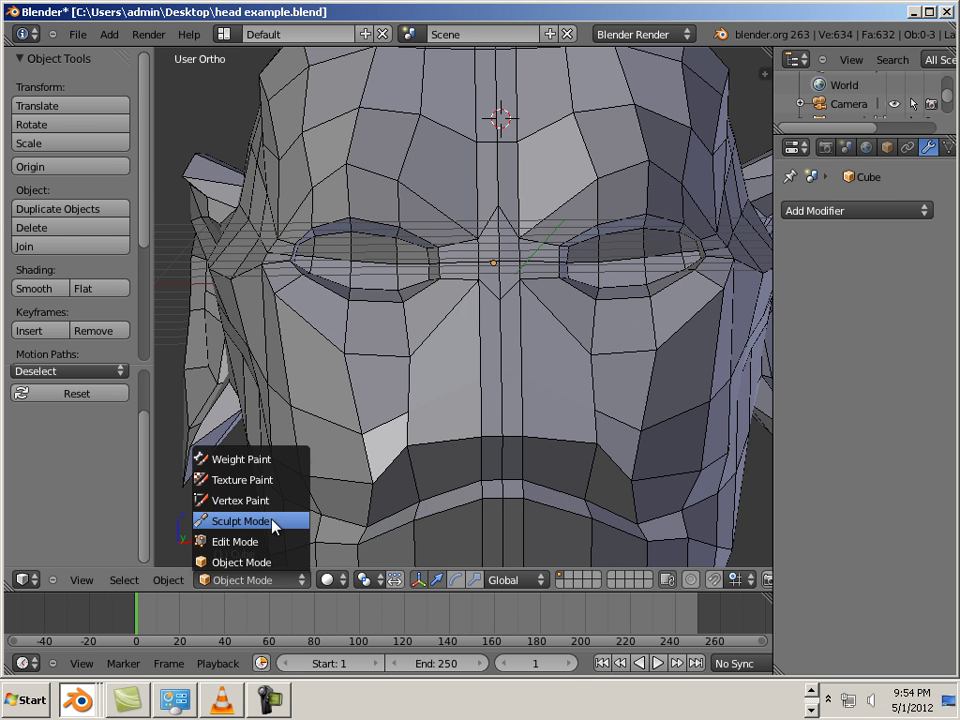
click(276, 519)
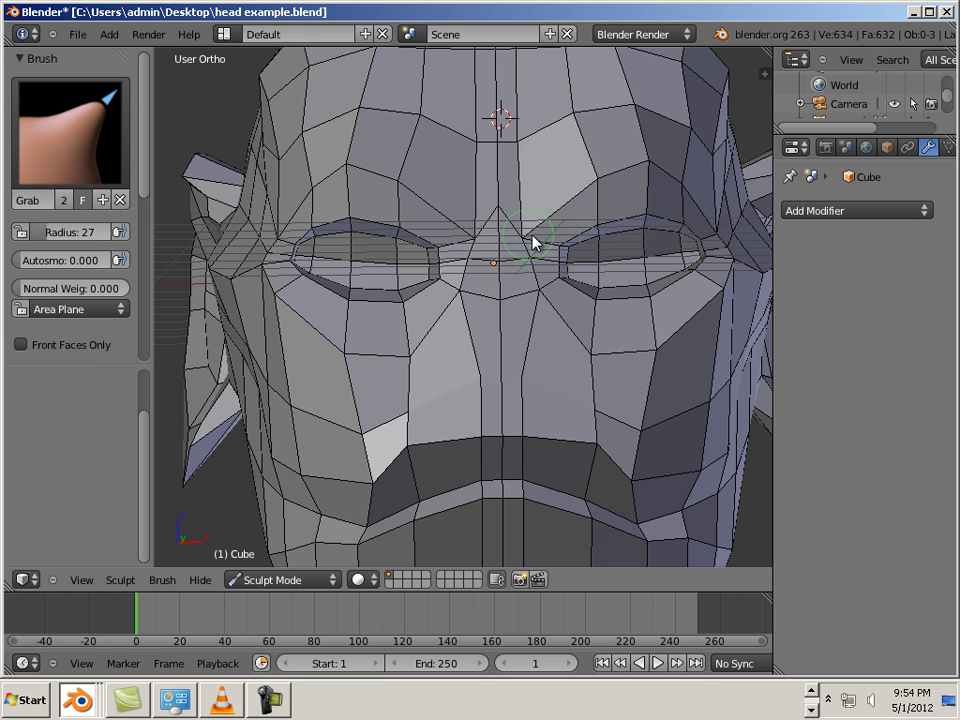
drag(532, 371, 555, 379)
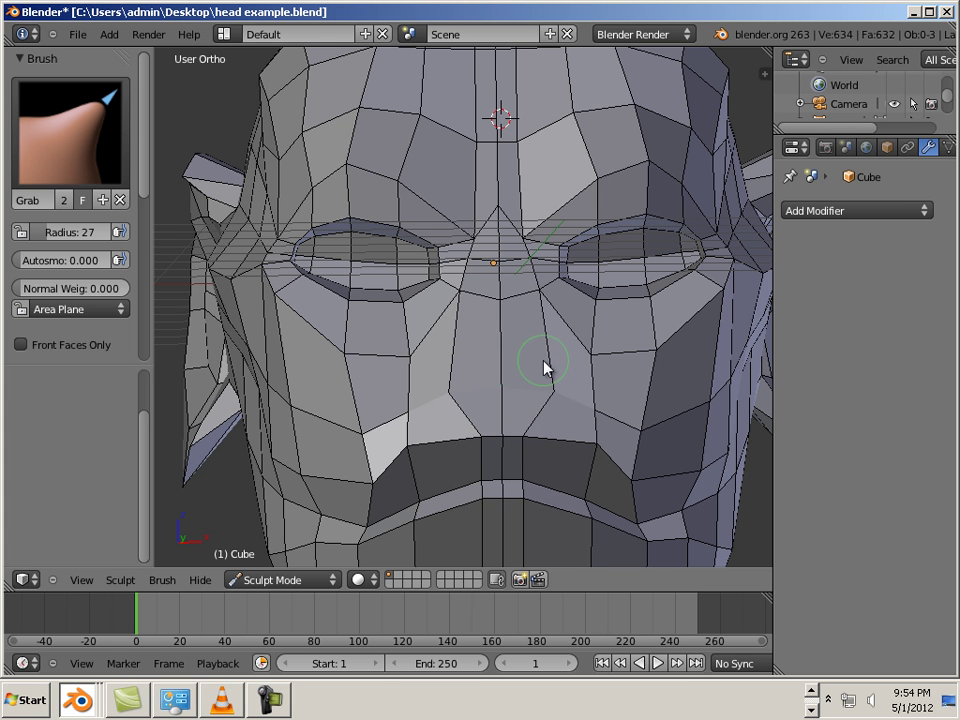
middle_drag(543, 363, 536, 361)
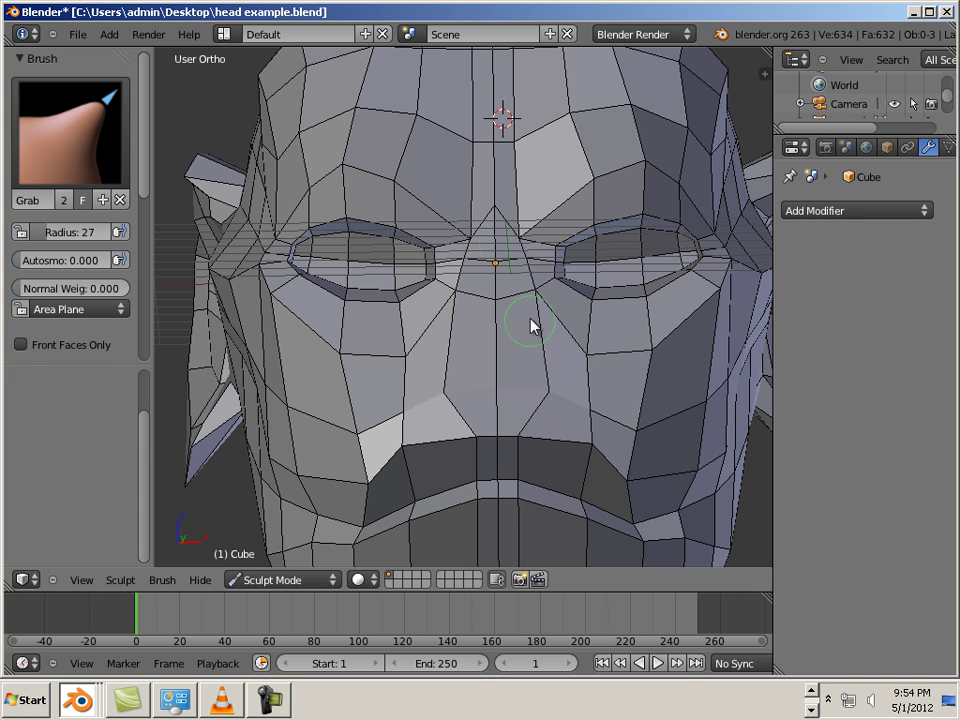
middle_drag(517, 369, 519, 372)
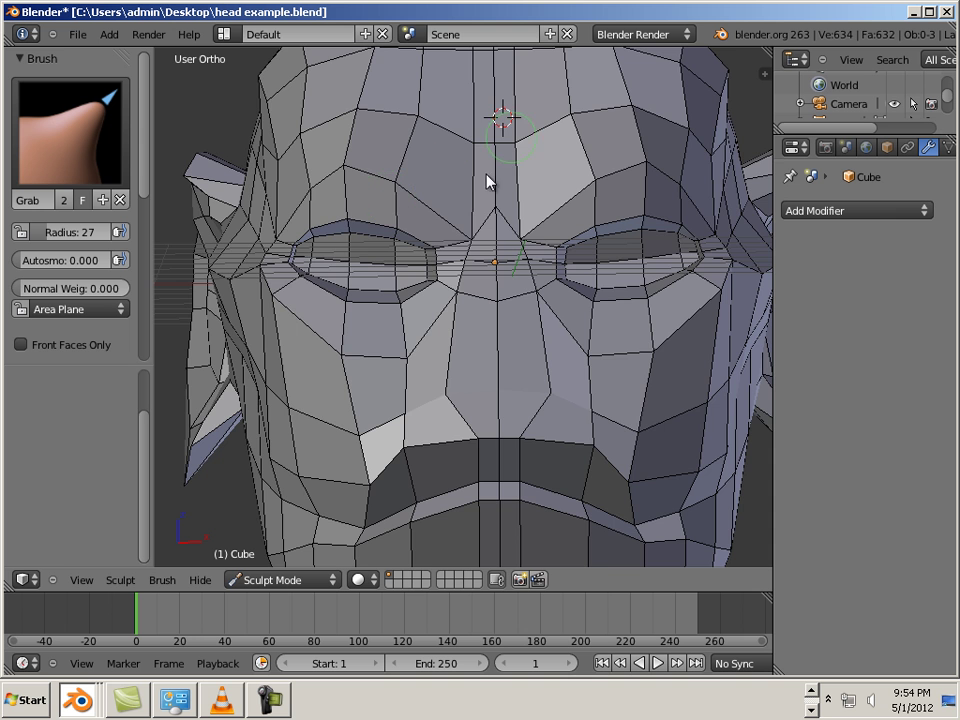
middle_drag(489, 182, 405, 308)
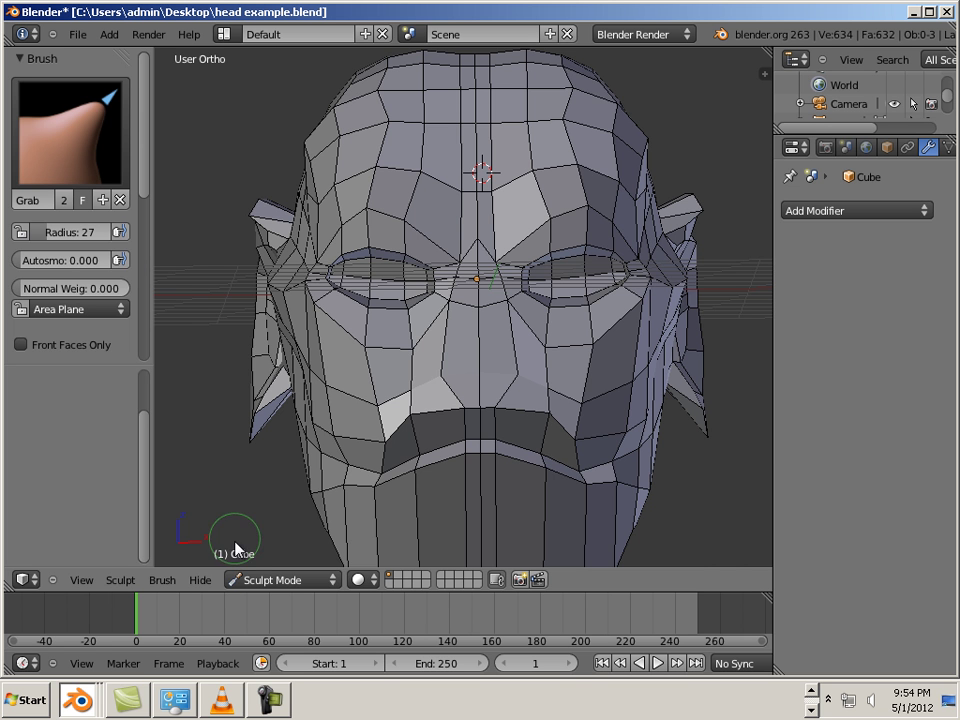
Return to Edit Mode with face selection and select the six faces forming the nose, from the bridge to the lower nose.
click(253, 579)
click(274, 542)
scroll(498, 427, up, 3)
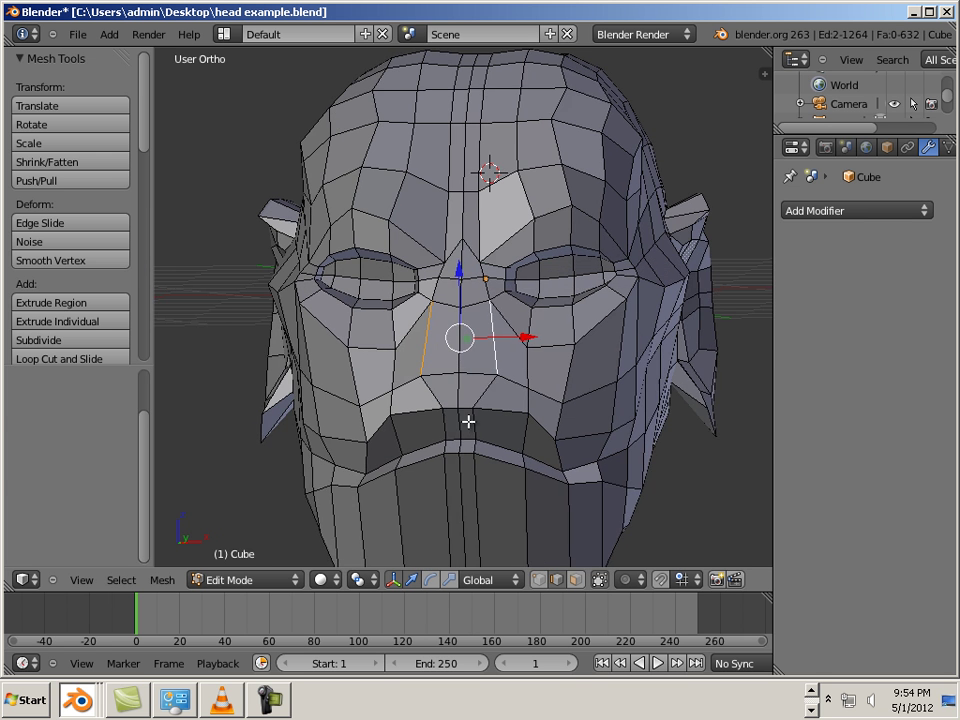
click(575, 579)
right_click(491, 352)
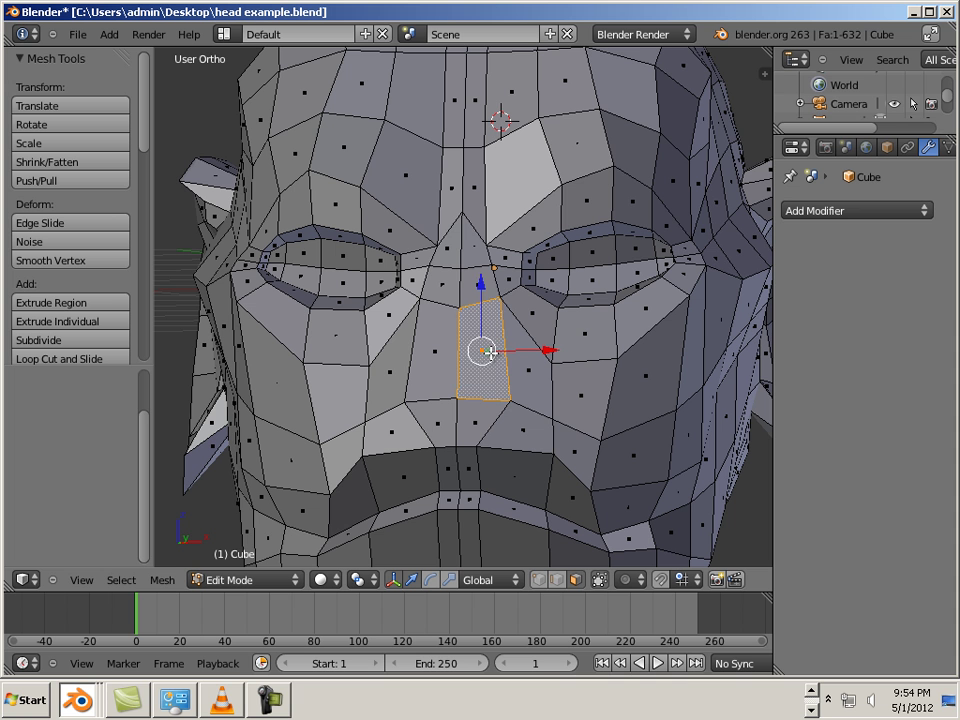
shift+right_click(450, 277)
shift+right_click(446, 240)
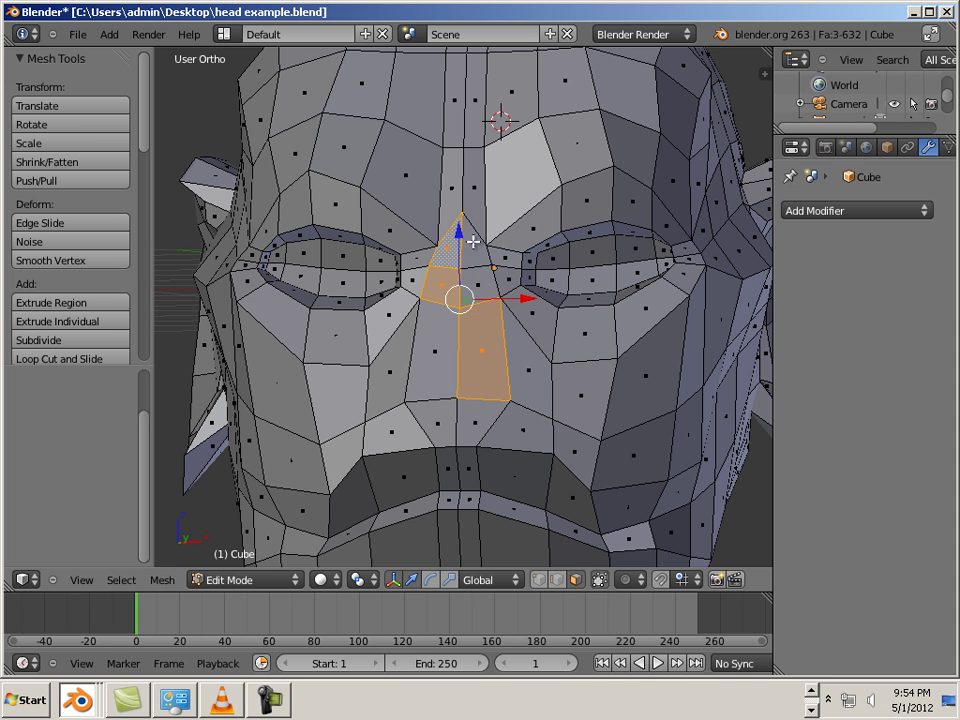
shift+right_click(473, 241)
shift+right_click(485, 285)
shift+right_click(449, 344)
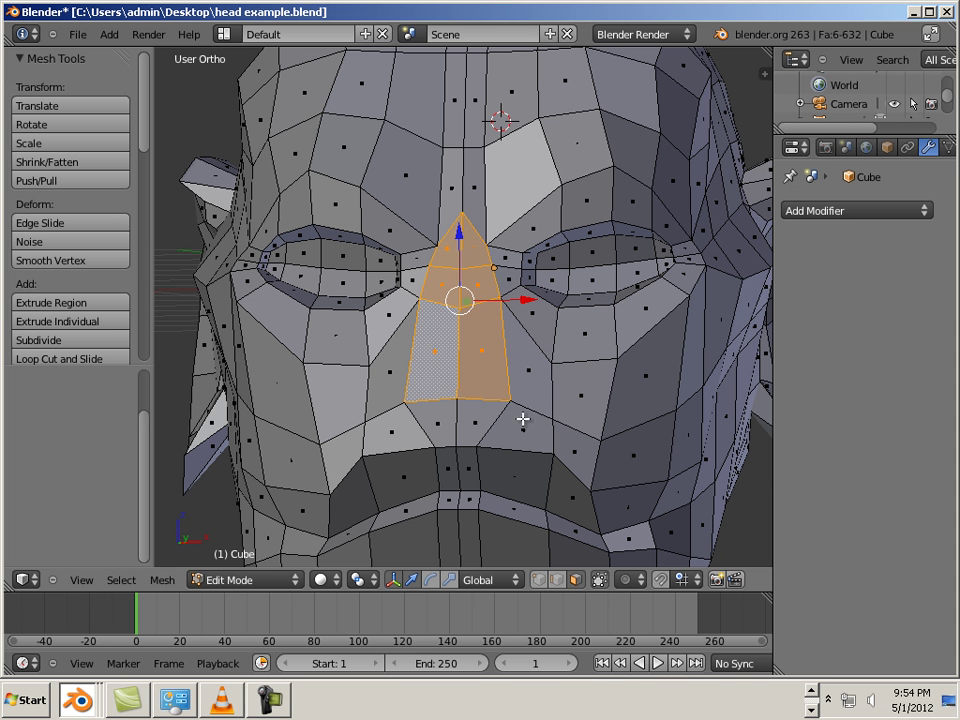
middle_drag(523, 419, 488, 364)
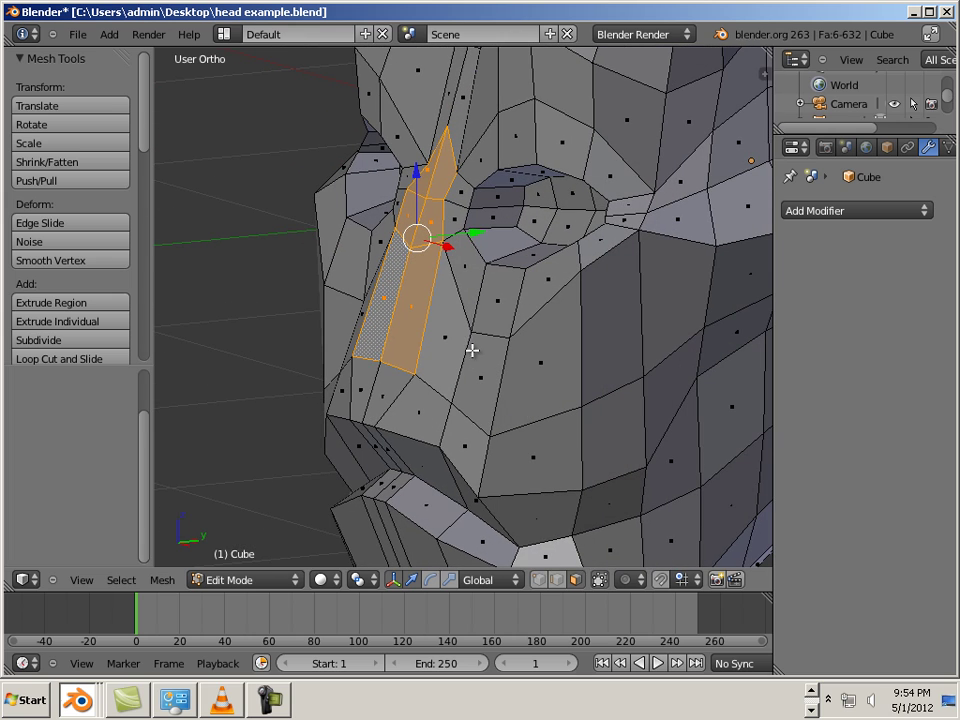
Extrude the six selected nose faces and move them outward from the face by -0.213 along Y.
key(e)
right_click(466, 344)
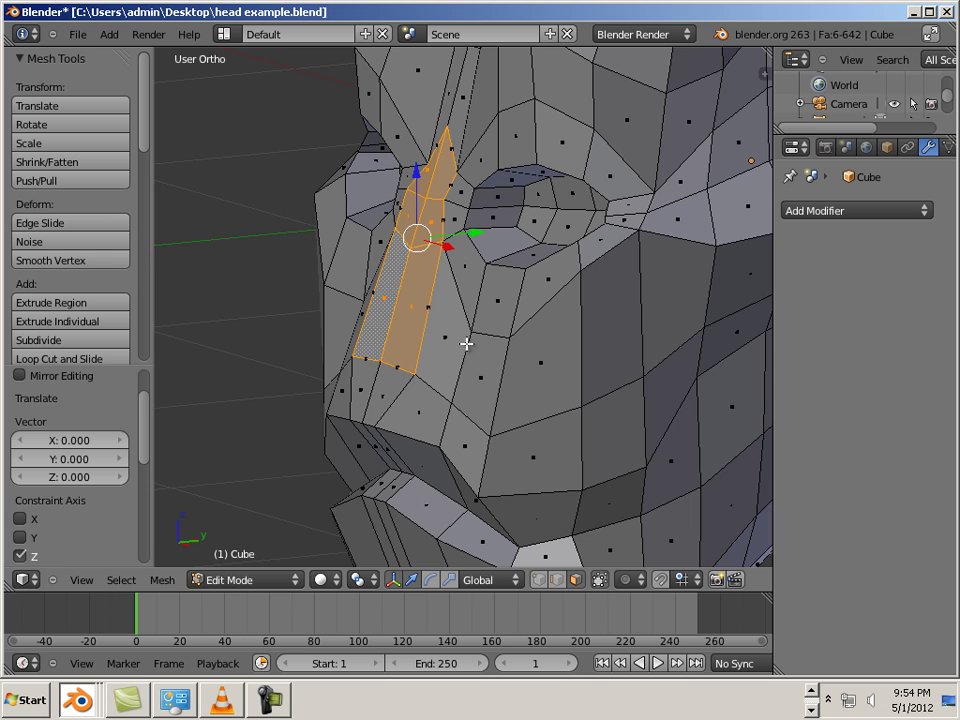
middle_drag(493, 298, 446, 279)
key(g)
key(y)
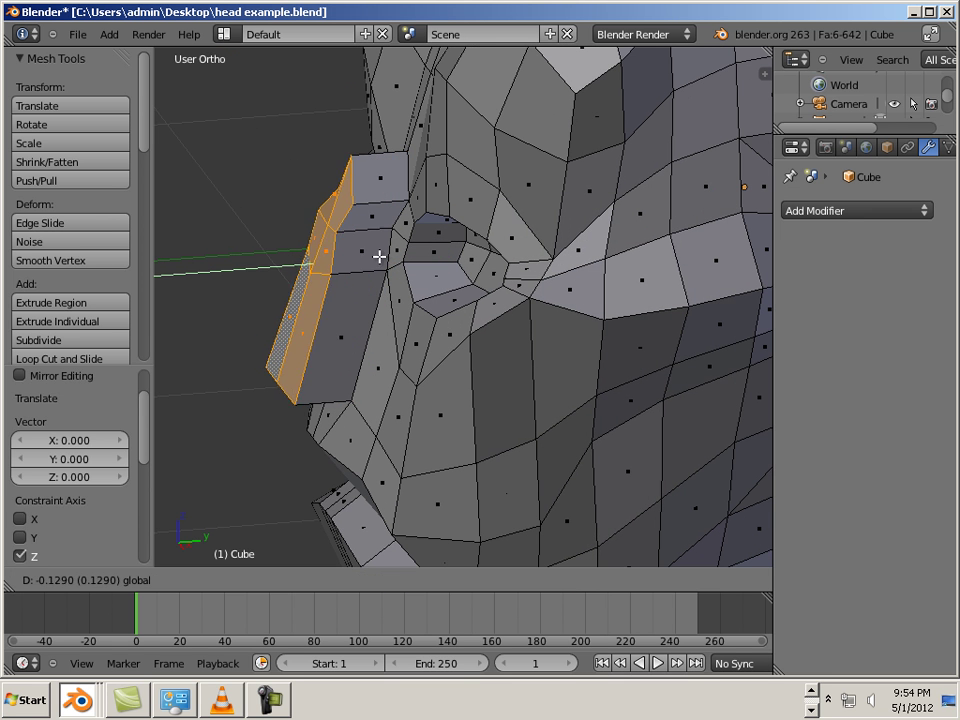
click(310, 300)
middle_drag(302, 317, 330, 354)
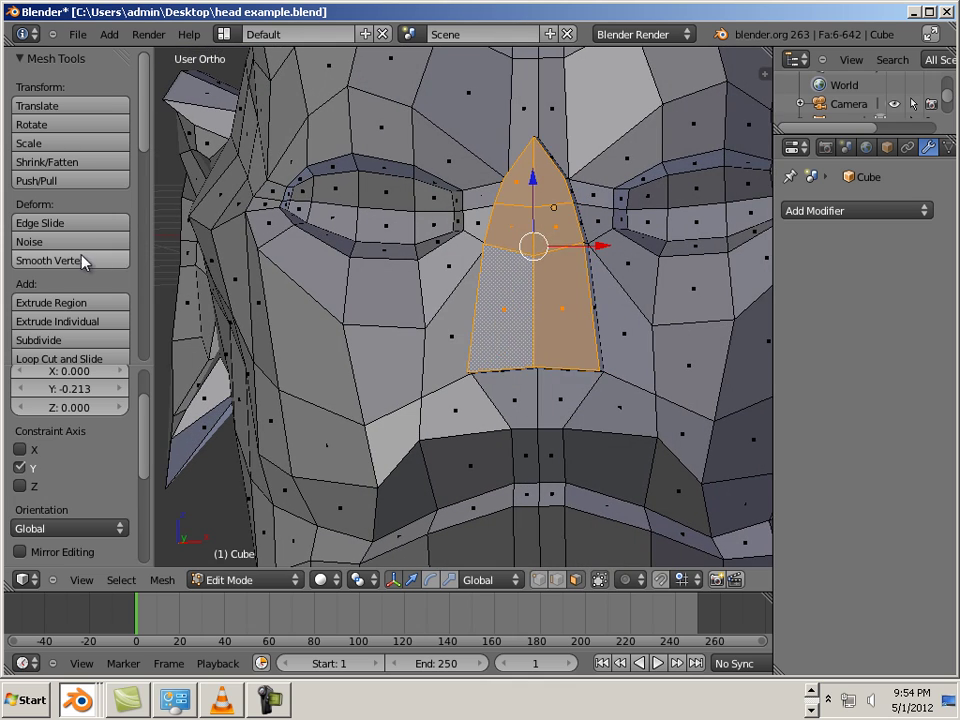
Apply Smooth Vertex twice to the extruded nose faces to soften the nose's outline.
click(78, 262)
click(78, 262)
middle_drag(360, 280, 225, 312)
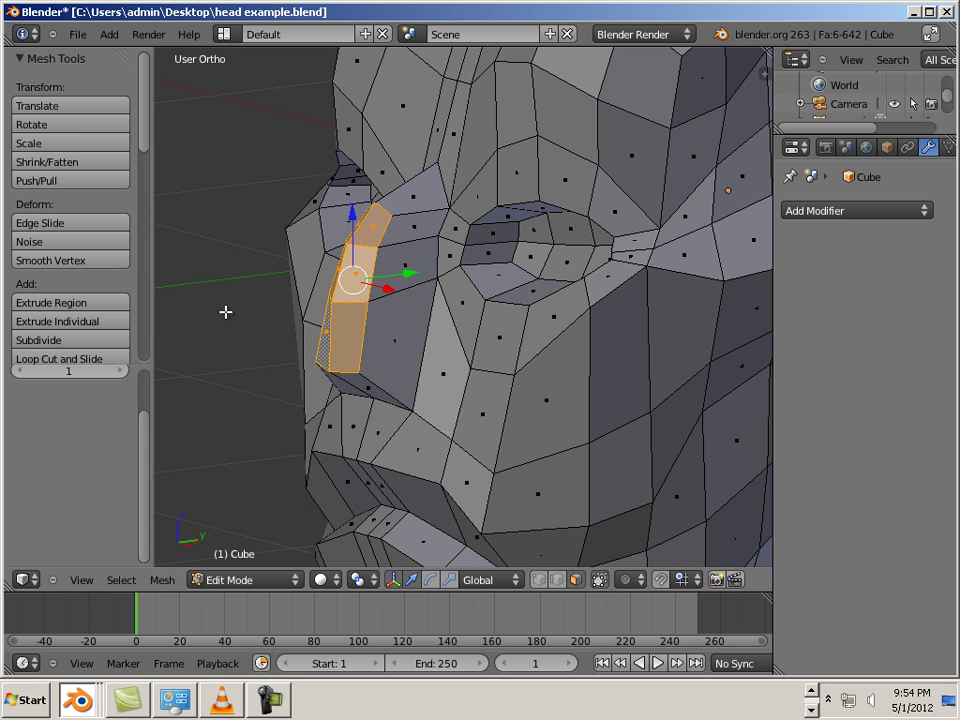
In Sculpt Mode with the Grab brush at radius 27, blend the top of the nose bridge into the brow and slope its sides back.
click(257, 579)
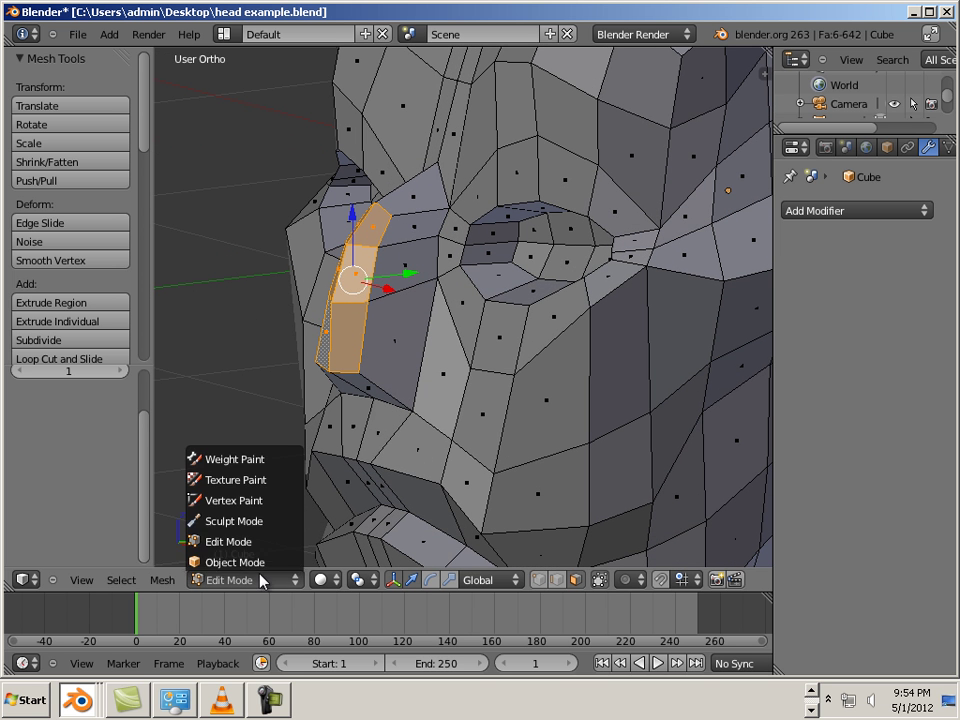
click(270, 522)
middle_drag(226, 410, 193, 424)
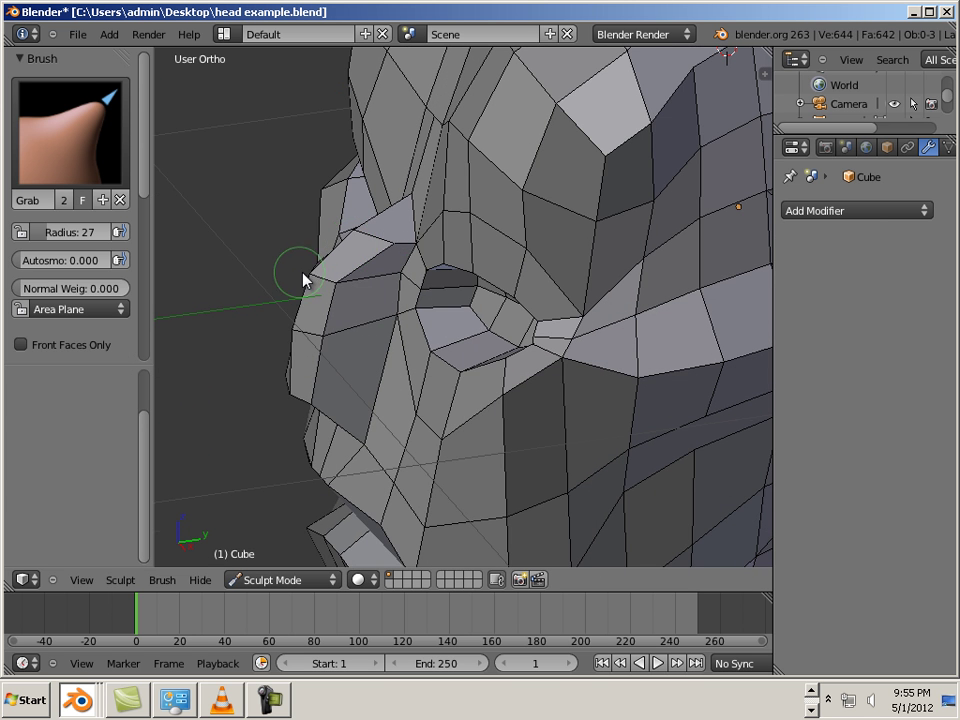
middle_drag(302, 276, 366, 325)
mouse_move(366, 325)
mouse_down()
mouse_move(403, 304)
mouse_move(418, 324)
mouse_move(433, 320)
mouse_up()
middle_drag(324, 343, 551, 210)
drag(551, 210, 585, 111)
middle_drag(555, 249, 427, 230)
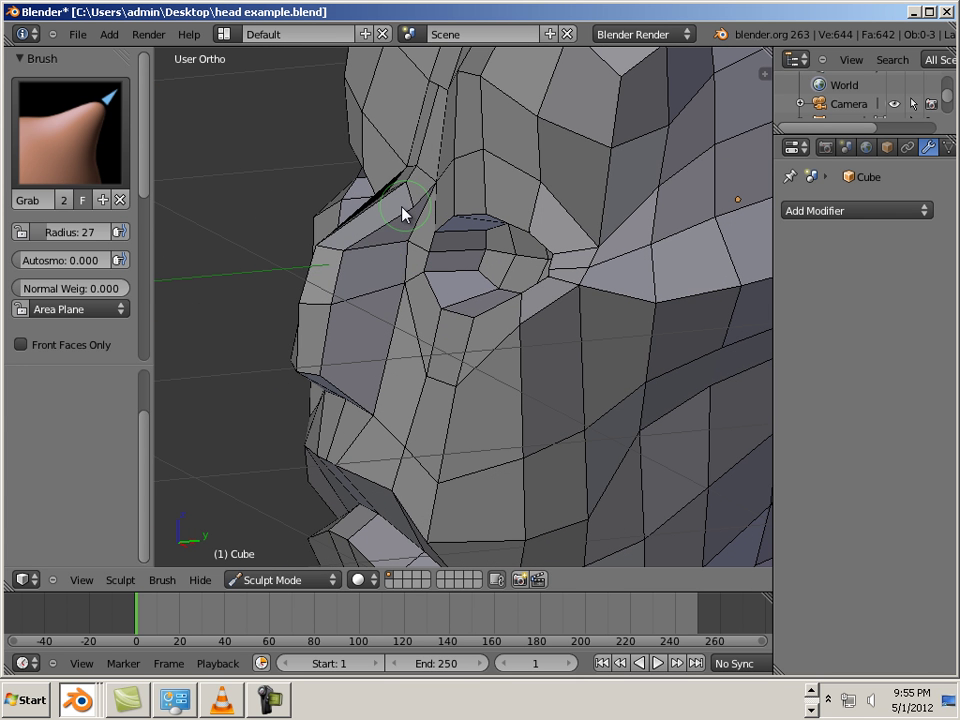
mouse_move(343, 265)
mouse_down()
mouse_move(407, 261)
mouse_move(375, 251)
mouse_move(386, 257)
mouse_move(390, 244)
mouse_move(382, 258)
mouse_up()
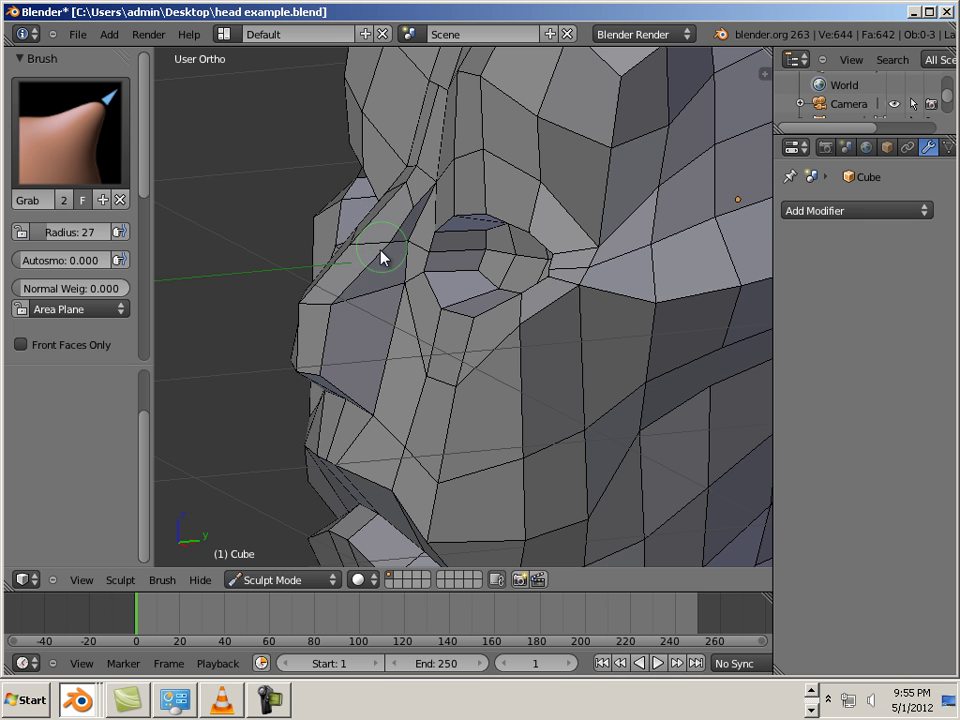
drag(337, 305, 365, 307)
drag(324, 371, 314, 370)
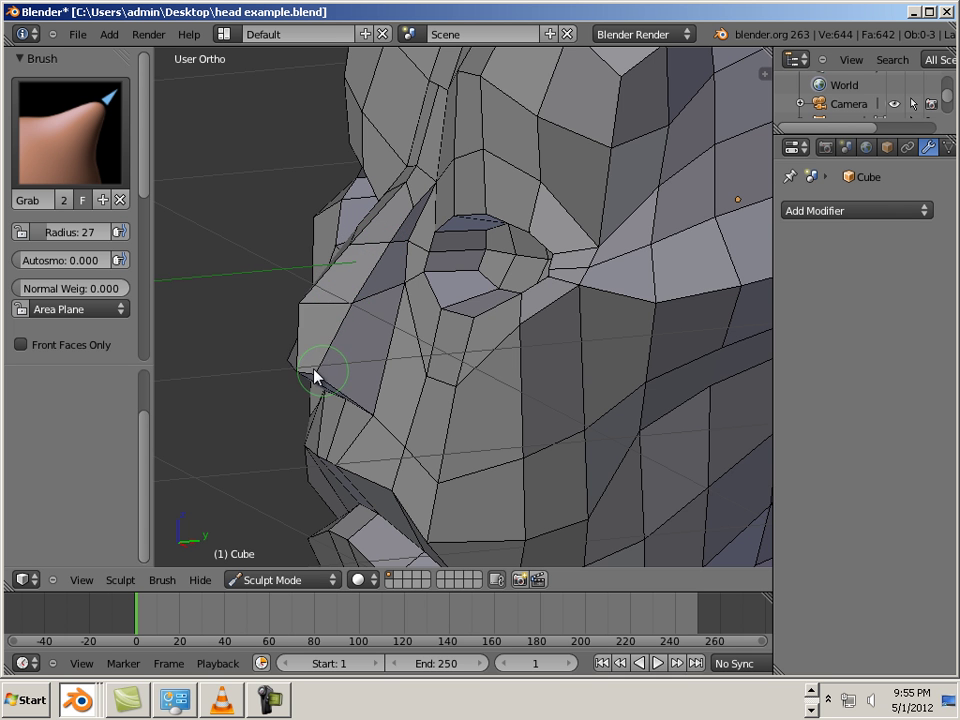
Grab the lower nose corners outward to flare the nostrils and raise the centre of the nose tip.
mouse_move(171, 417)
middle_down()
mouse_move(315, 339)
mouse_move(365, 345)
middle_up()
drag(566, 172, 601, 162)
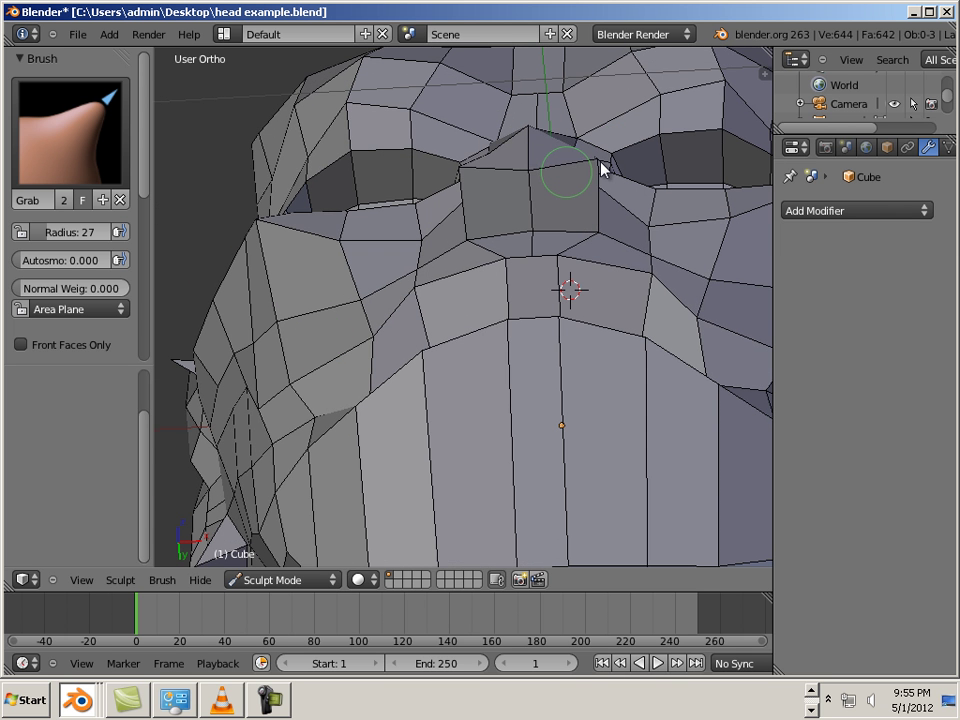
drag(531, 168, 531, 155)
mouse_move(531, 156)
middle_down()
mouse_move(521, 292)
mouse_move(574, 328)
mouse_move(568, 281)
mouse_move(527, 343)
mouse_move(581, 324)
mouse_move(519, 403)
mouse_move(482, 422)
mouse_move(435, 422)
mouse_move(448, 360)
mouse_move(439, 373)
middle_up()
Check the nose's shape from the front and return the head to Edit Mode.
scroll(471, 373, down, 2)
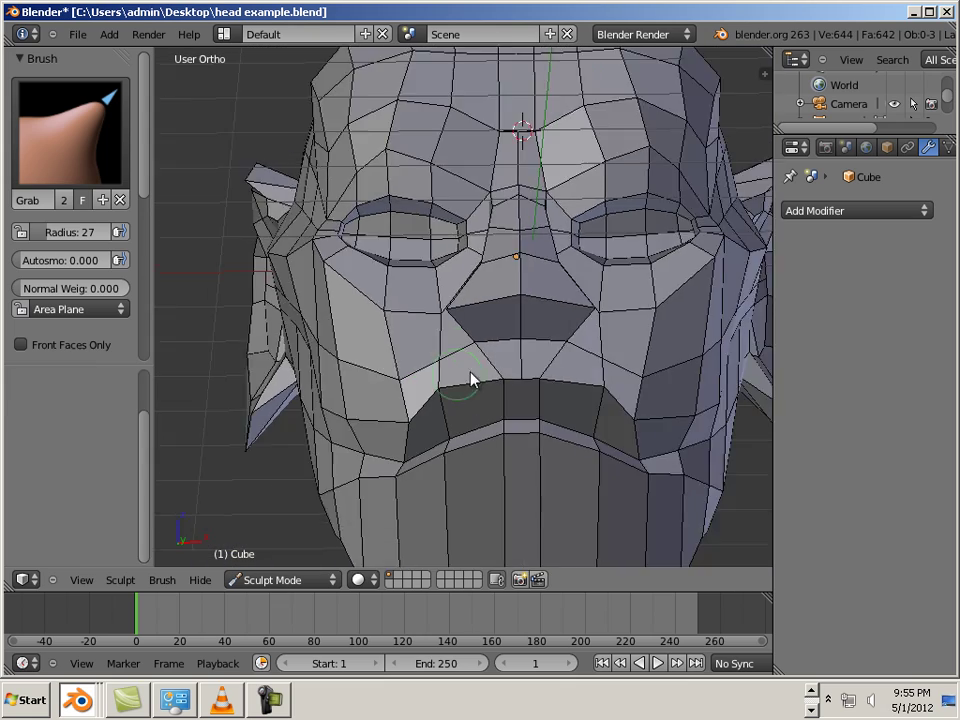
scroll(621, 386, down, 3)
mouse_move(621, 386)
middle_down()
mouse_move(542, 401)
mouse_move(572, 386)
mouse_move(476, 326)
mouse_move(645, 302)
mouse_move(533, 314)
mouse_move(563, 309)
middle_up()
scroll(557, 375, up, 3)
middle_drag(497, 245, 413, 537)
click(300, 579)
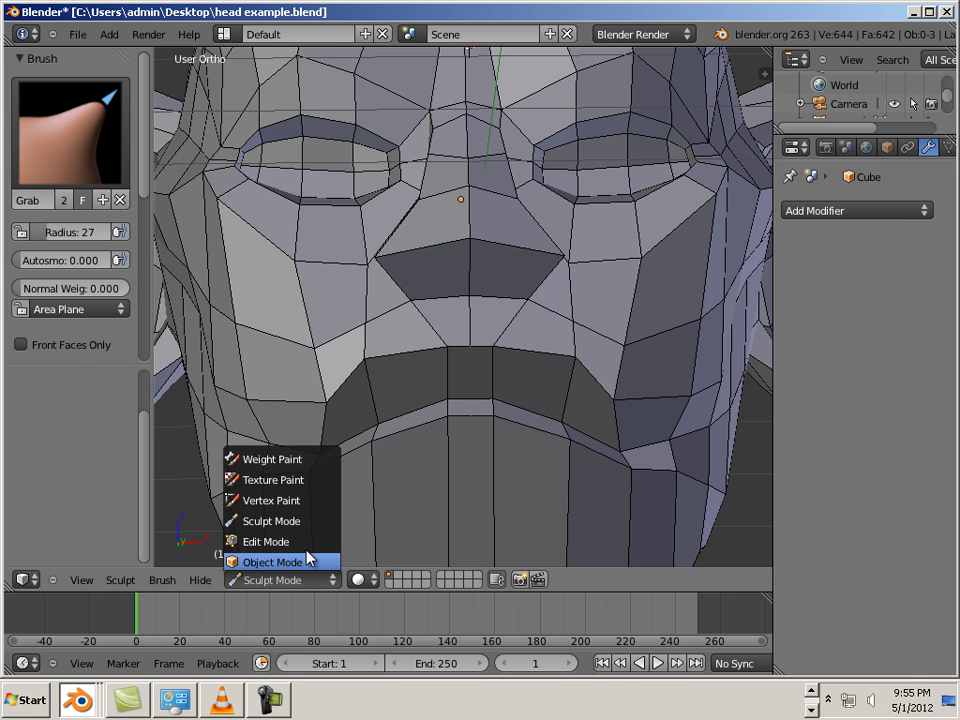
click(260, 541)
Try insetting the two faces on the underside of the nose together with thickness 0.01, and undo the inset.
right_click(513, 280)
shift+right_click(445, 282)
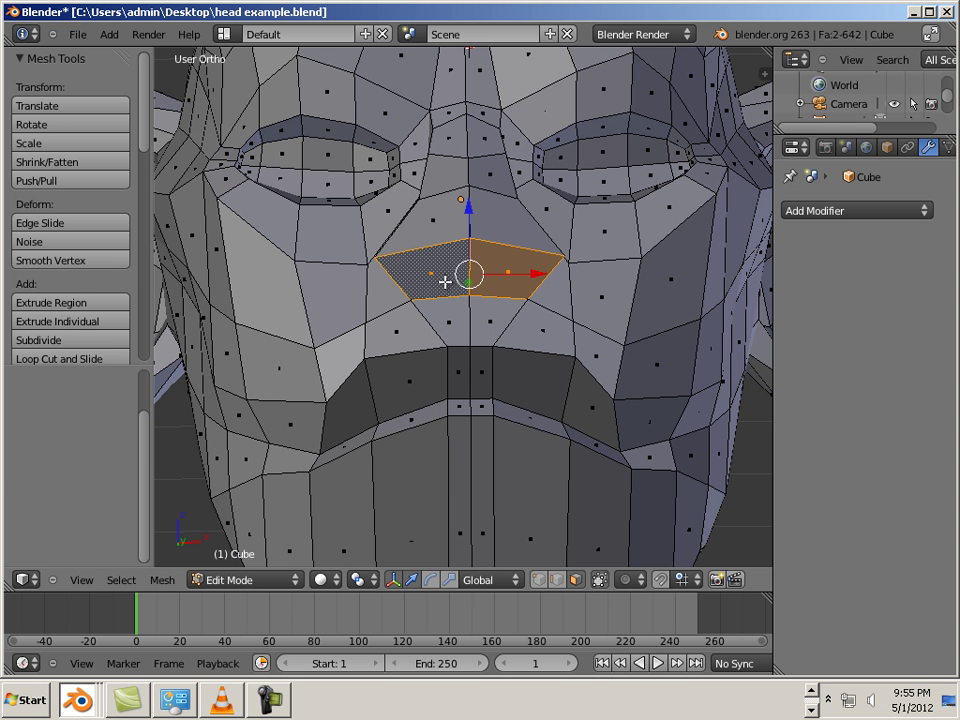
key(space)
click(483, 307)
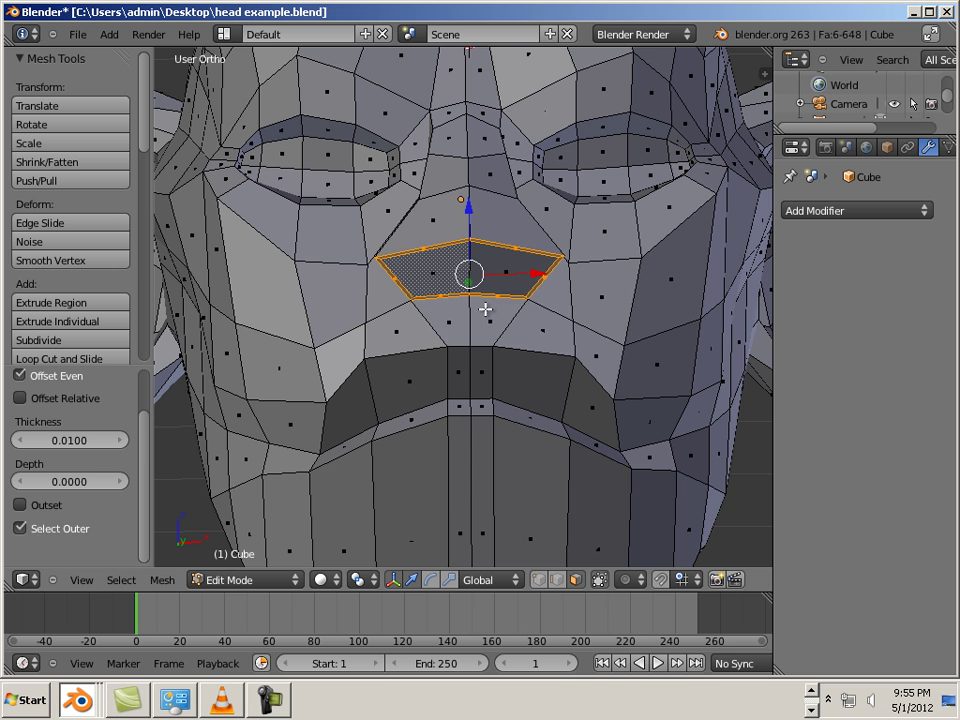
key(space)
key(Escape)
scroll(493, 309, up, 2)
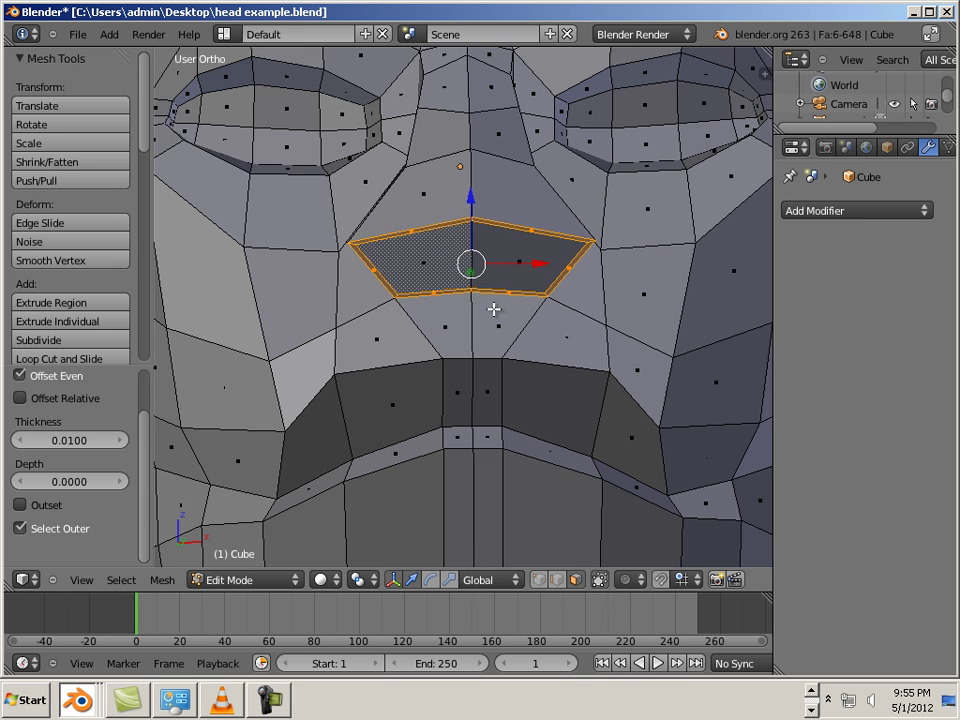
key(ctrl+z)
Try insetting only the positive-X underside face of the nose with thickness 0.01, and undo the inset.
right_click(541, 250)
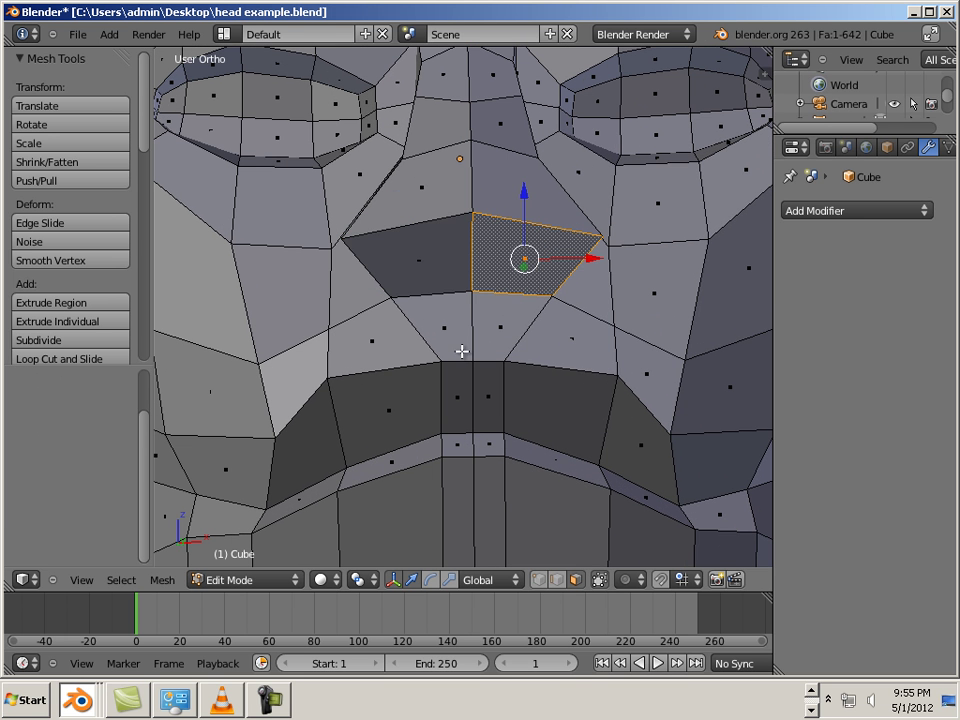
key(space)
click(507, 346)
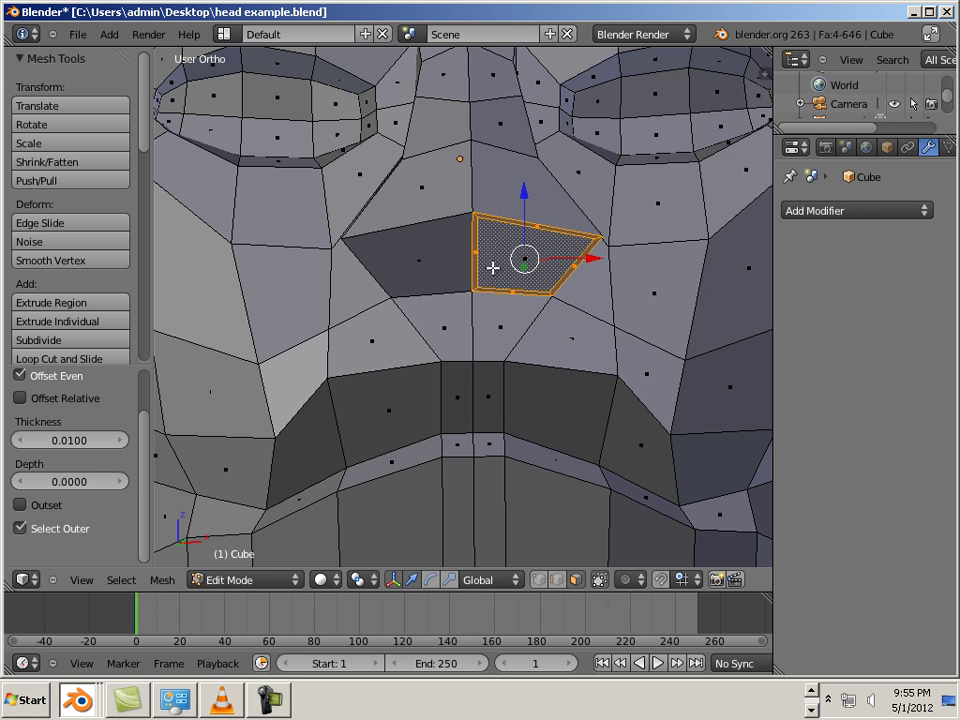
shift+middle_drag(493, 268, 490, 298)
scroll(532, 311, up, 2)
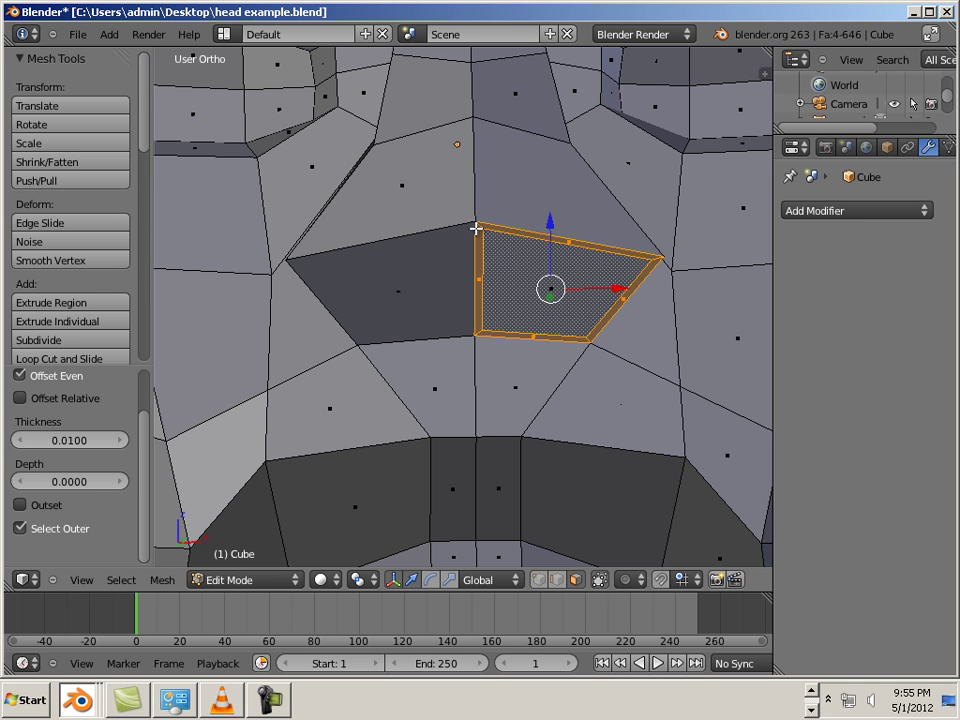
key(ctrl+z)
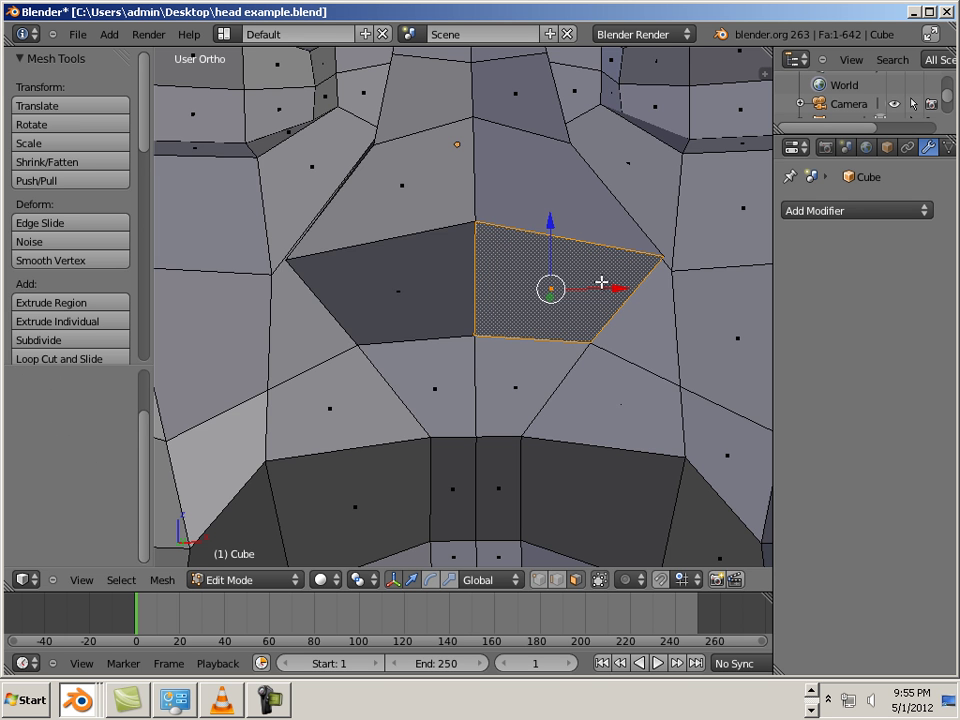
scroll(322, 218, down, 8)
drag(482, 253, 482, 262)
key(ctrl+z)
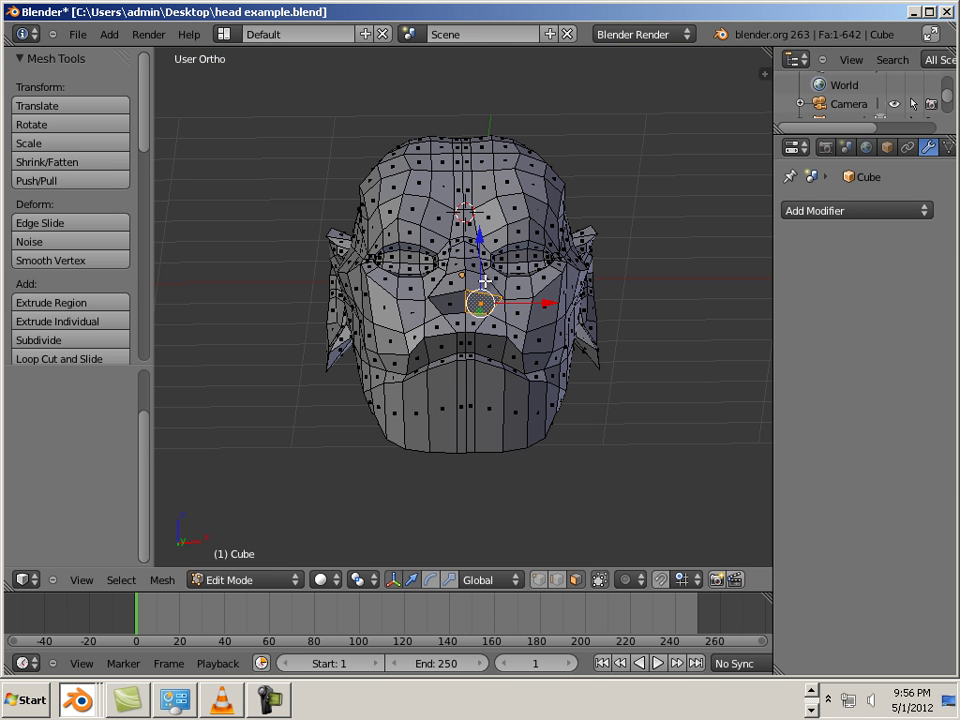
From the front view, select all faces of the negative-X half of the head, including hidden ones, and delete them.
scroll(566, 437, up, 5)
scroll(621, 459, down, 5)
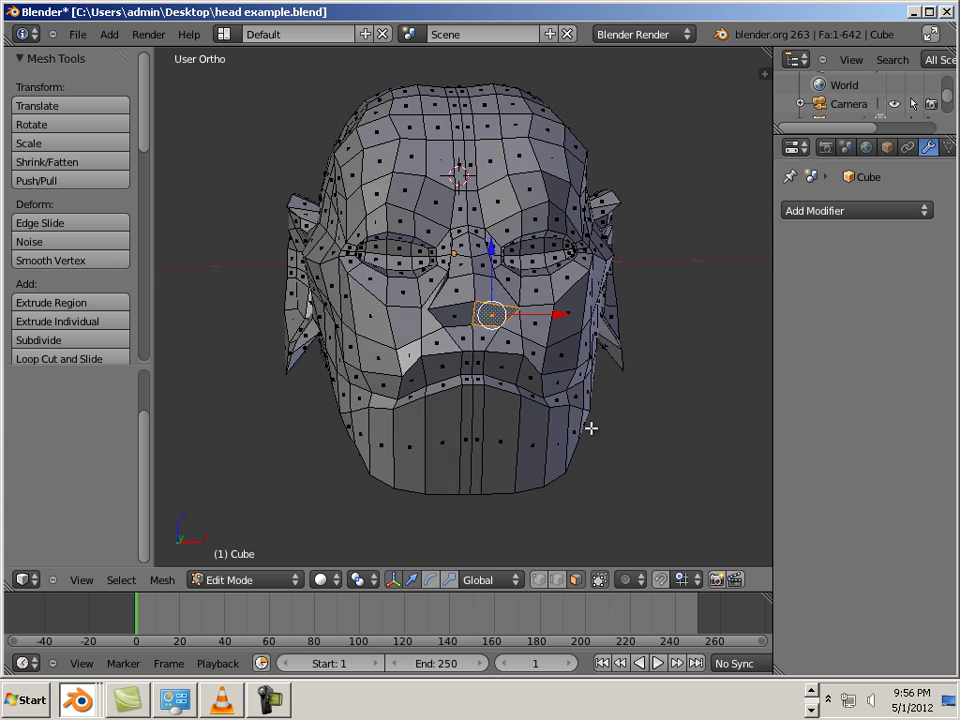
key(KP_1)
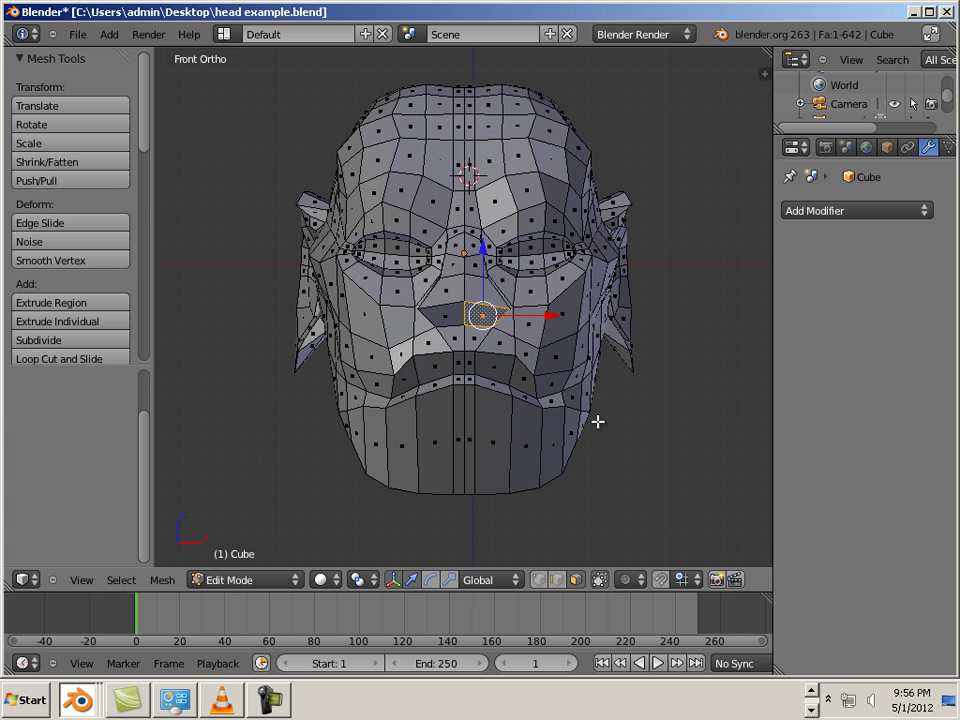
click(598, 582)
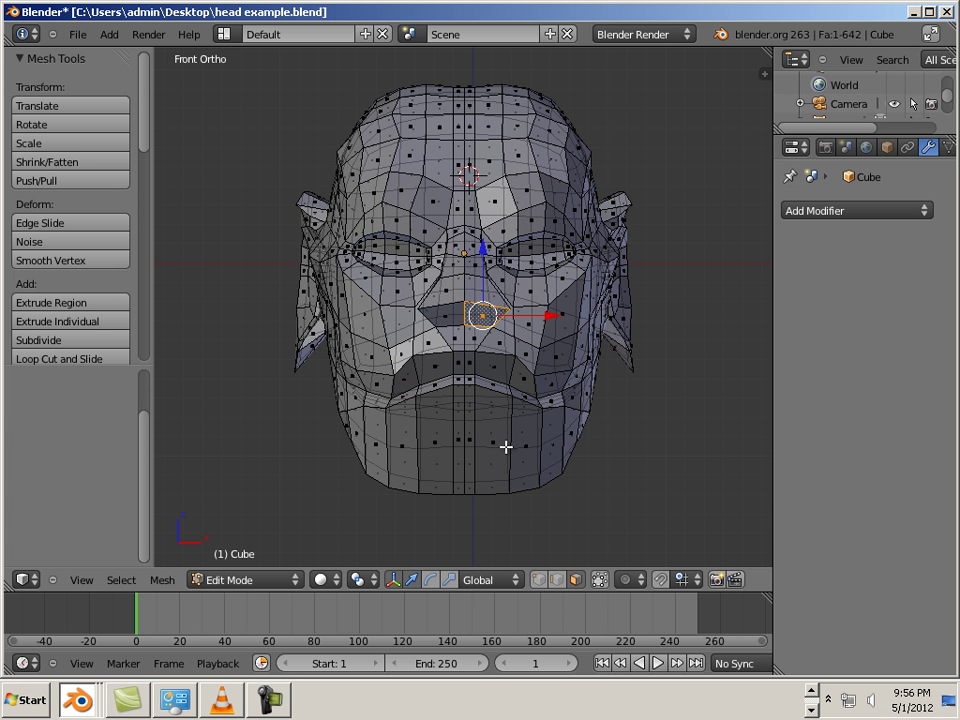
key(b)
drag(261, 76, 462, 559)
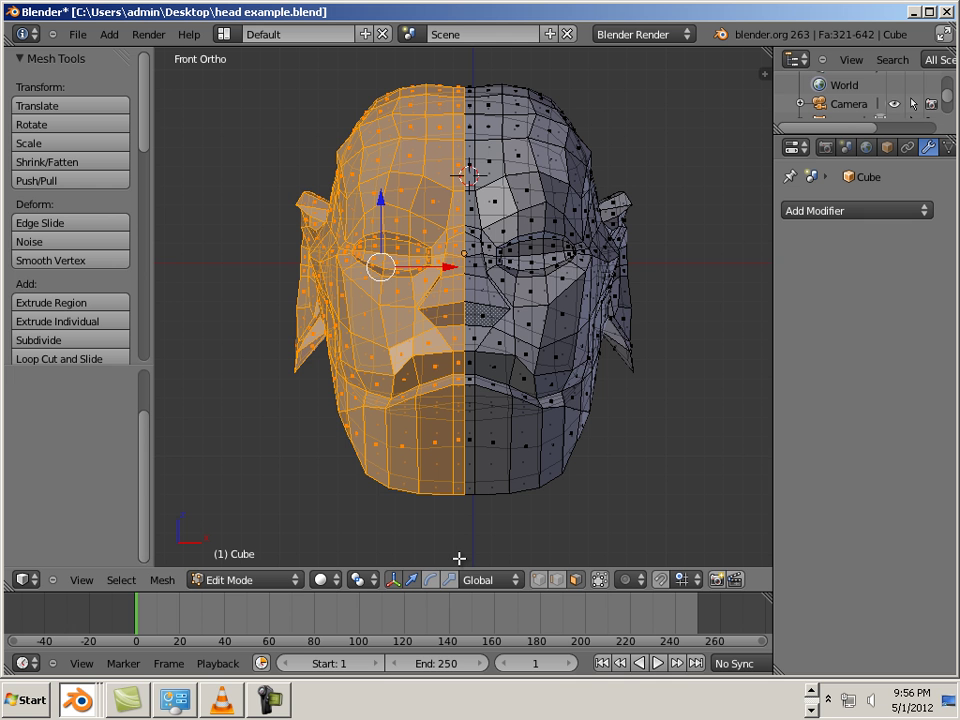
key(x)
click(455, 557)
Select the open centre edge loop of the remaining half, extrude it, and move it about -0.07 along X.
middle_drag(444, 497, 462, 404)
shift+click(556, 579)
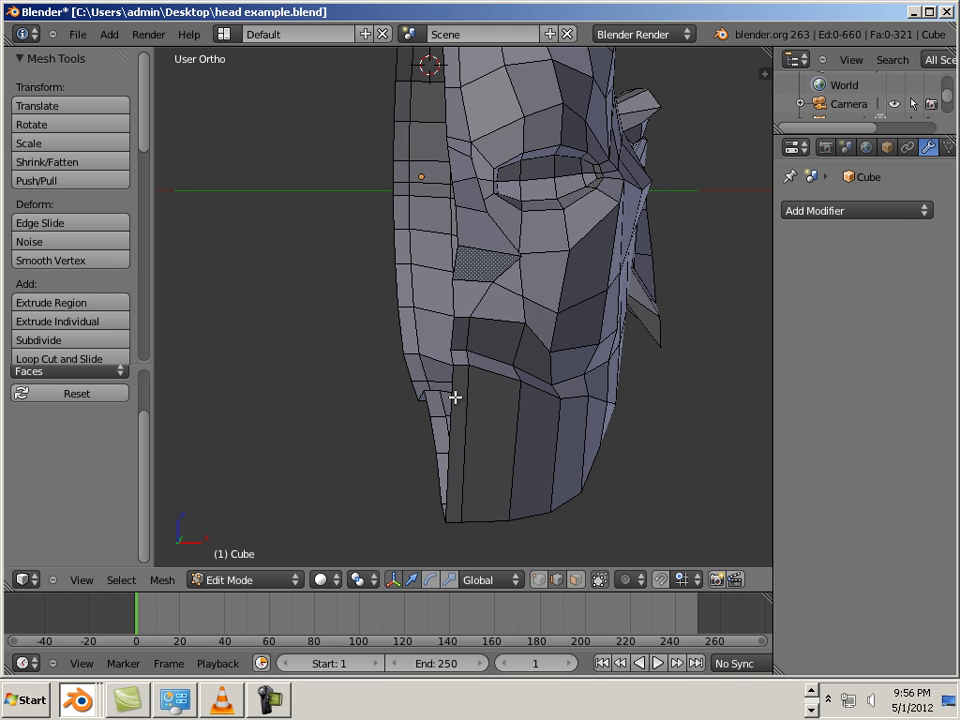
right_click(455, 397)
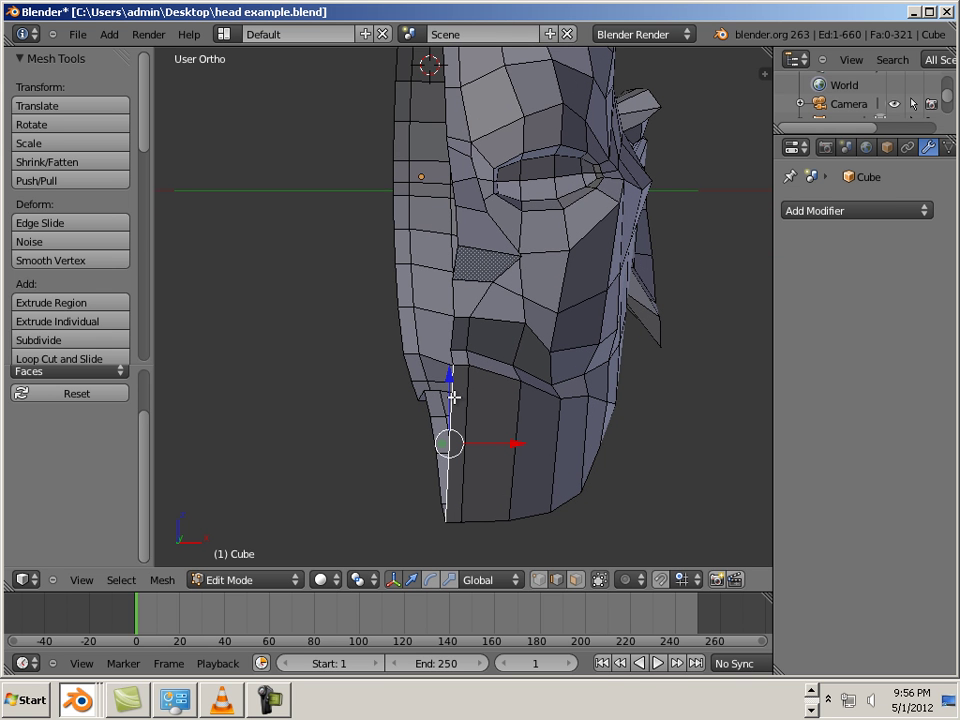
alt+right_click(455, 397)
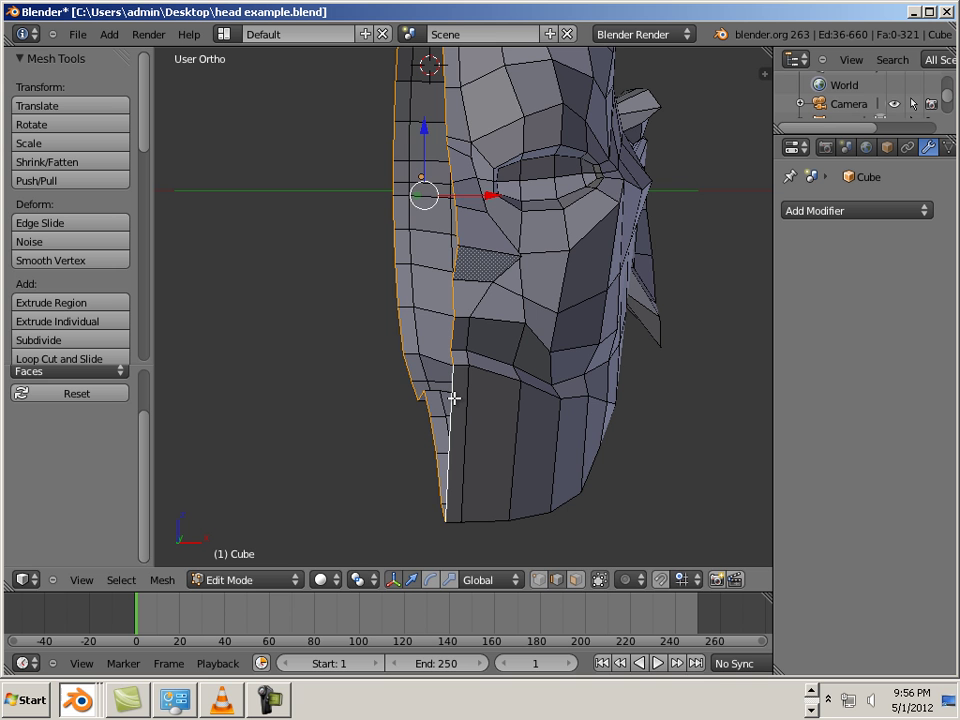
key(e)
right_click(454, 397)
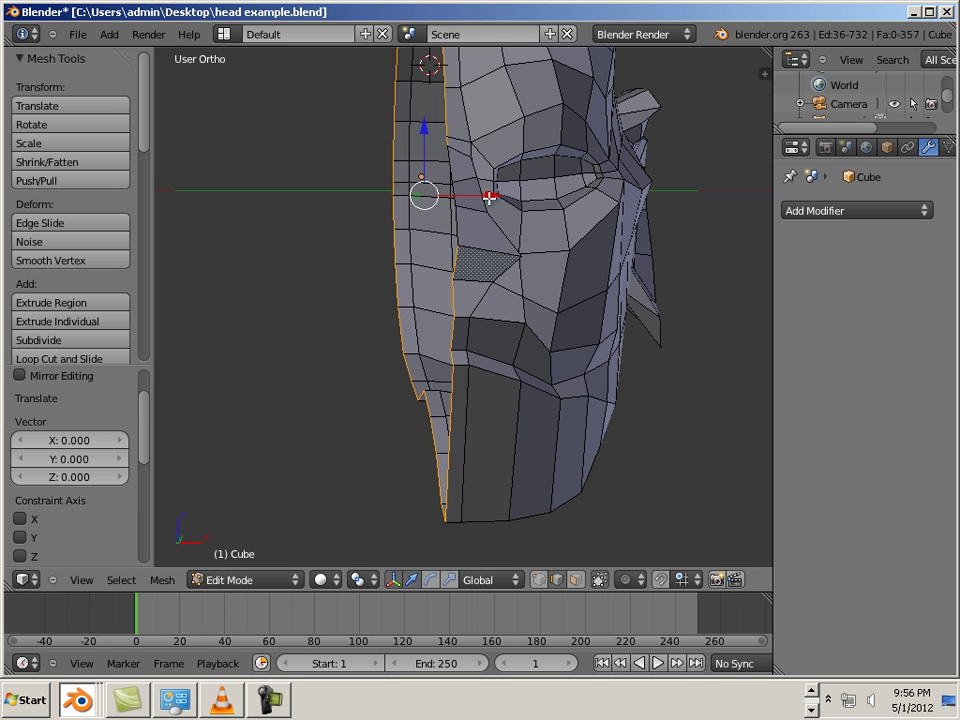
key(g)
key(x)
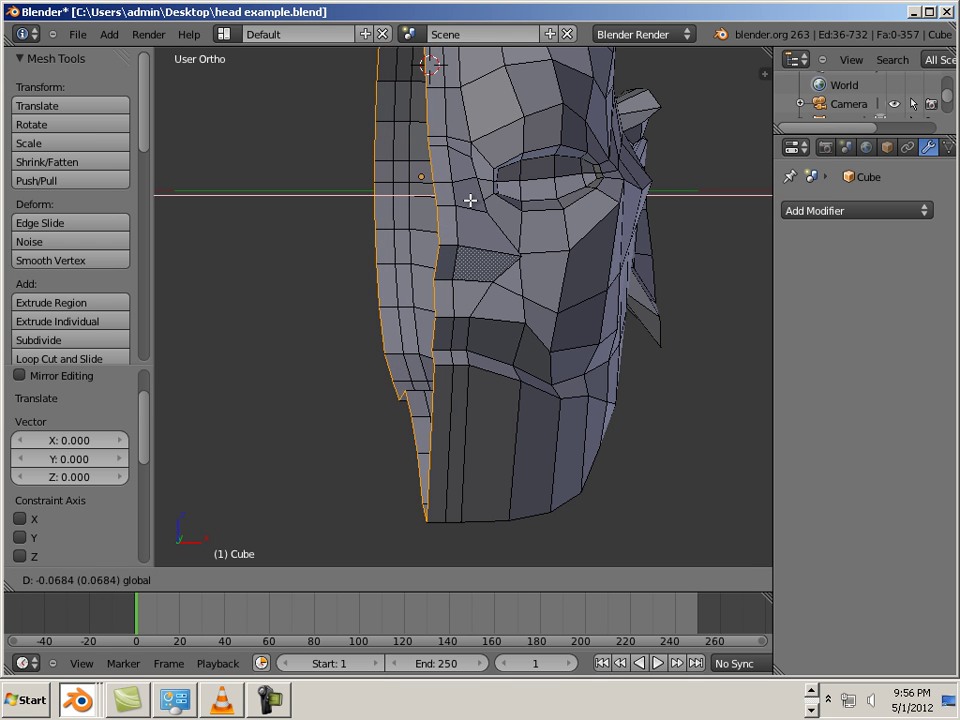
click(471, 199)
Add a Mirror modifier on the X axis to the half head in Object Mode and return to Edit Mode.
key(Tab)
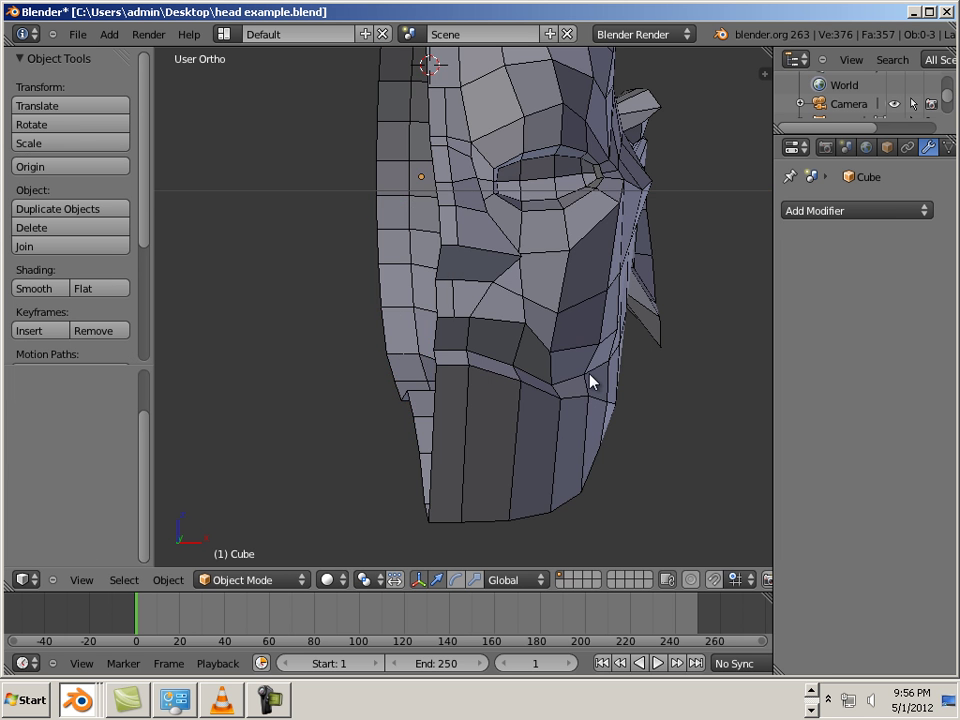
right_click(615, 410)
middle_drag(568, 396, 690, 470)
click(821, 210)
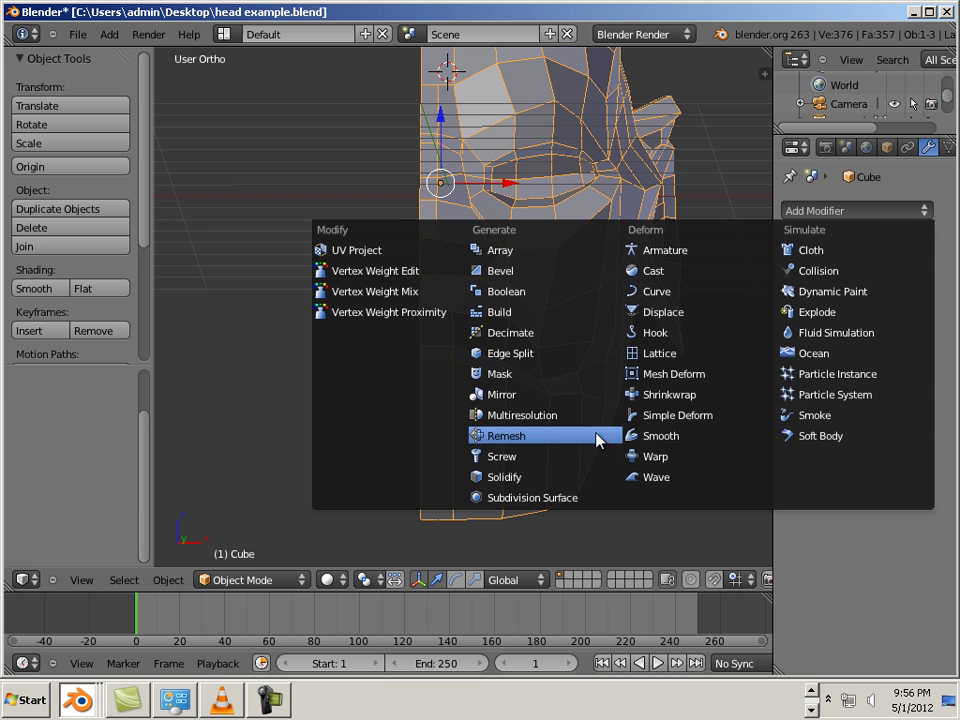
click(561, 396)
middle_drag(519, 384, 540, 360)
key(Tab)
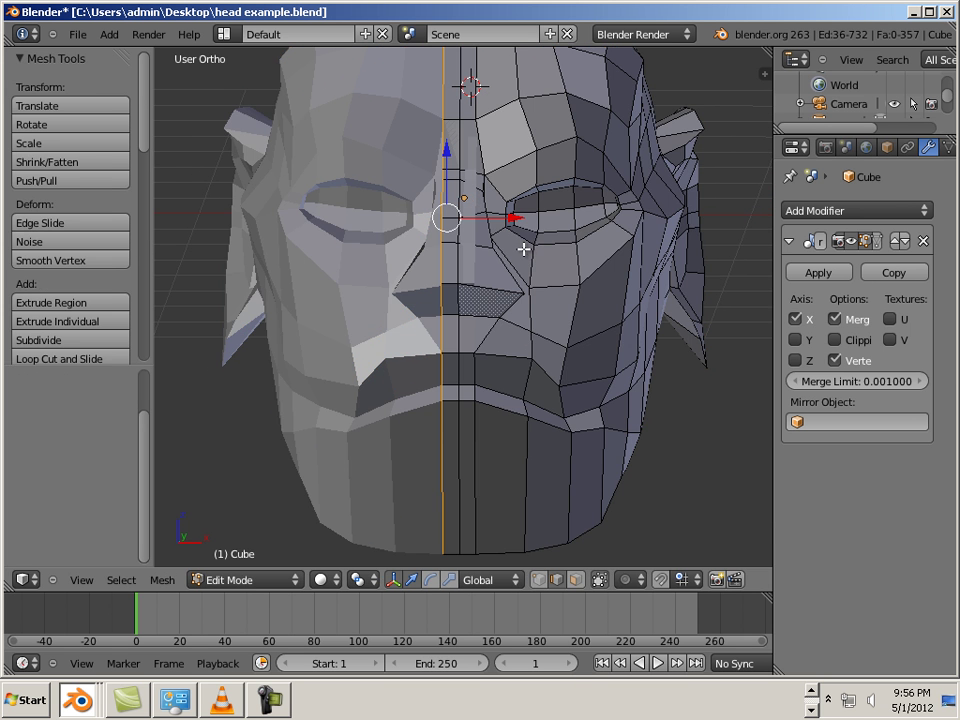
Fit the whole half head to the mirror centre by shifting it 0.08491 and -0.0679 along X and scaling it narrower along X.
key(Tab)
key(Tab)
key(a)
drag(636, 221, 659, 228)
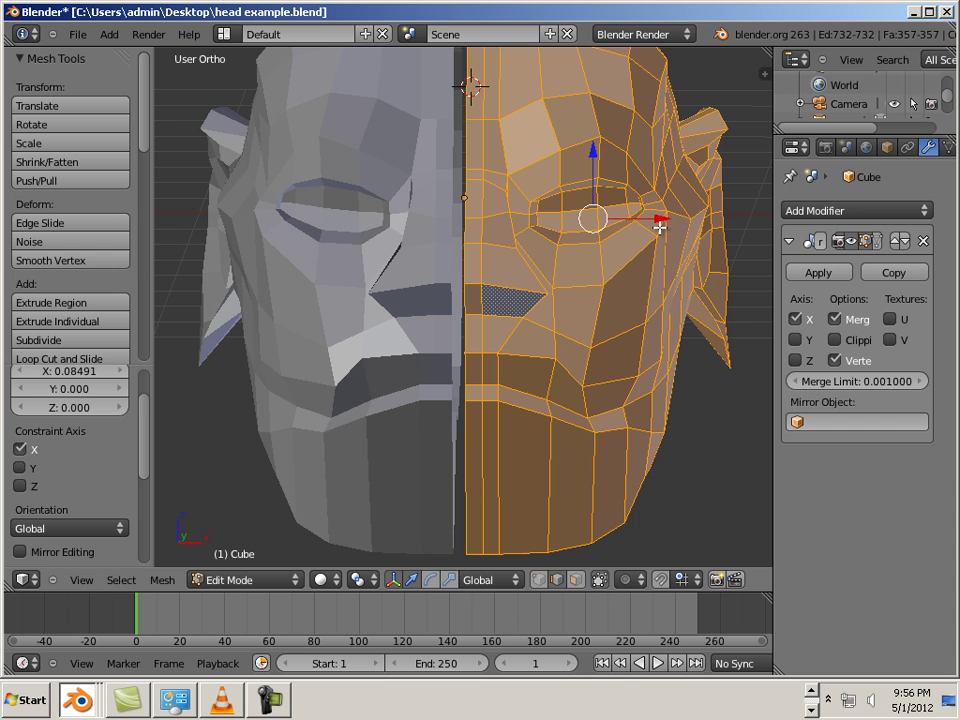
key(ctrl+alt+s)
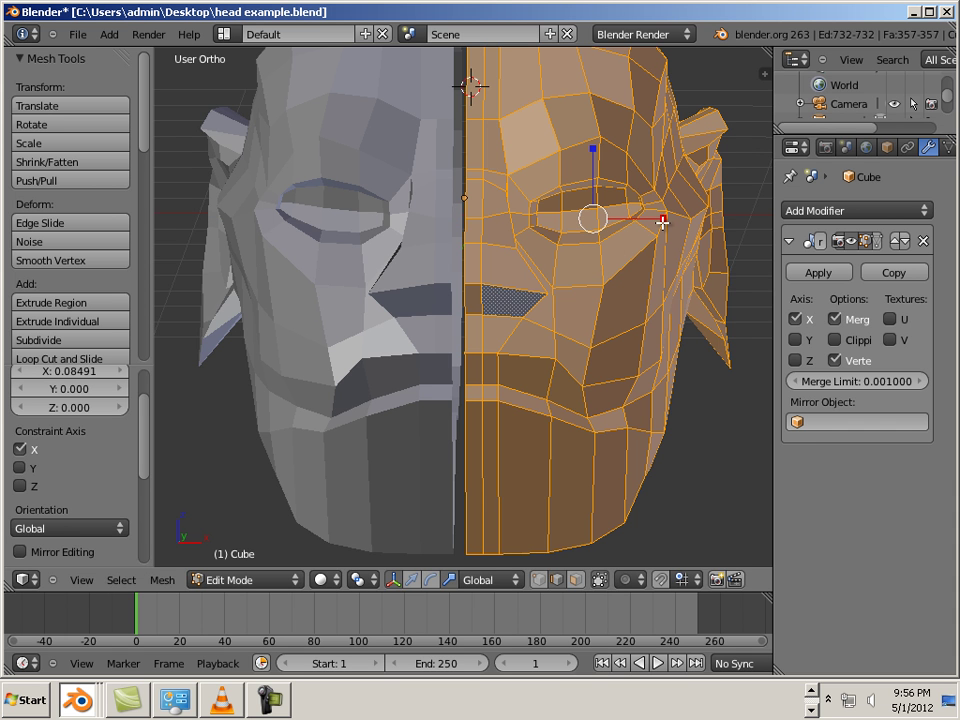
drag(663, 221, 650, 218)
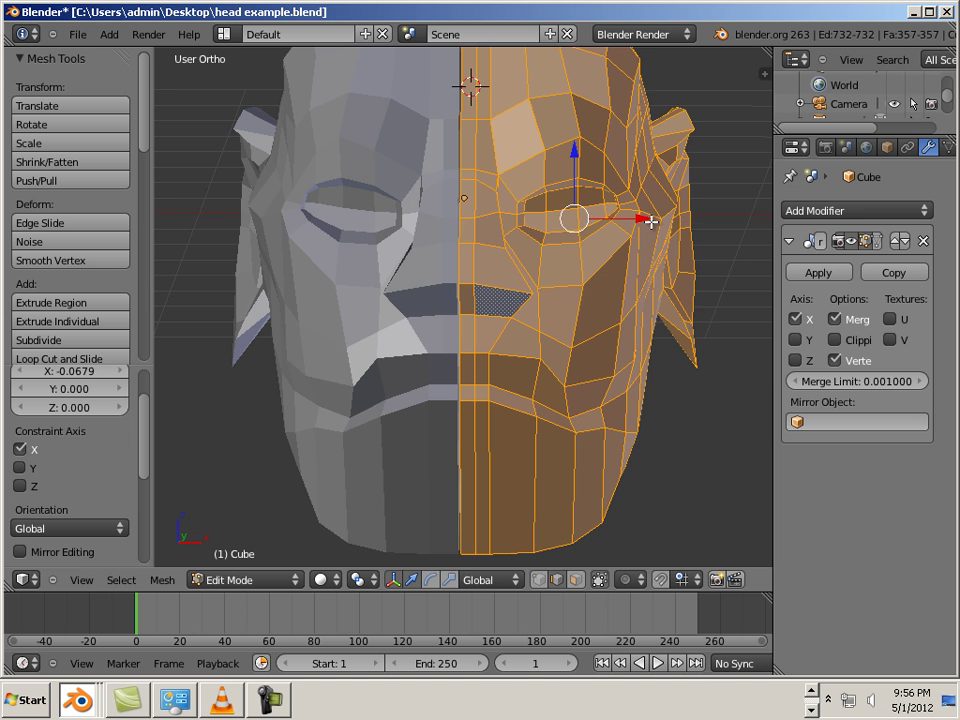
Nudge the whole half head -0.002178 along X to bring its inner edge to the mirror centre.
scroll(501, 332, up, 4)
scroll(512, 310, up, 2)
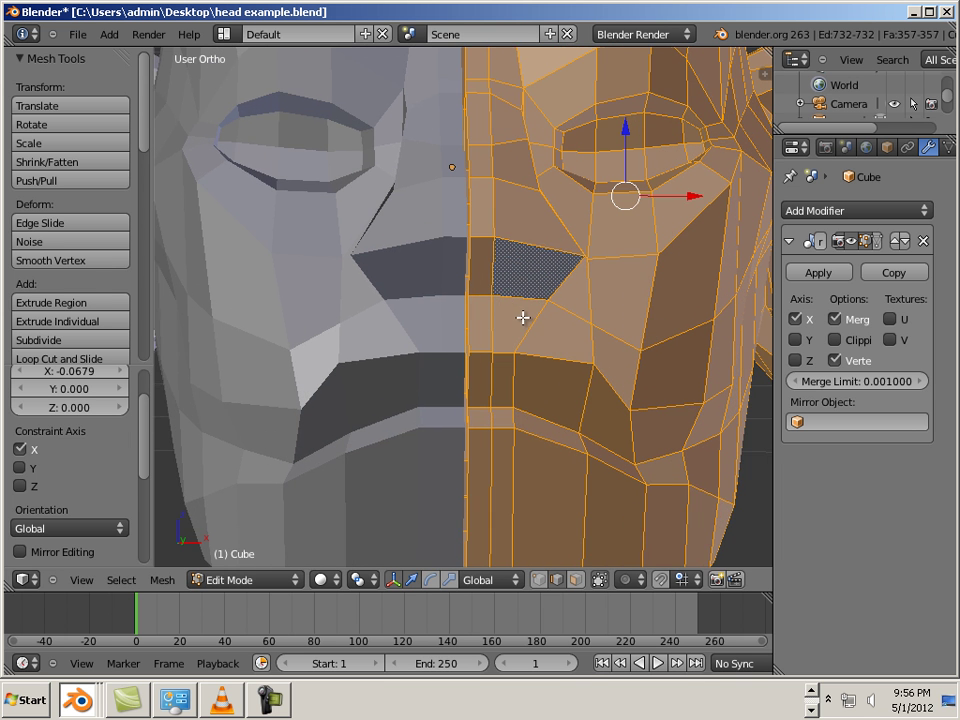
drag(680, 218, 678, 219)
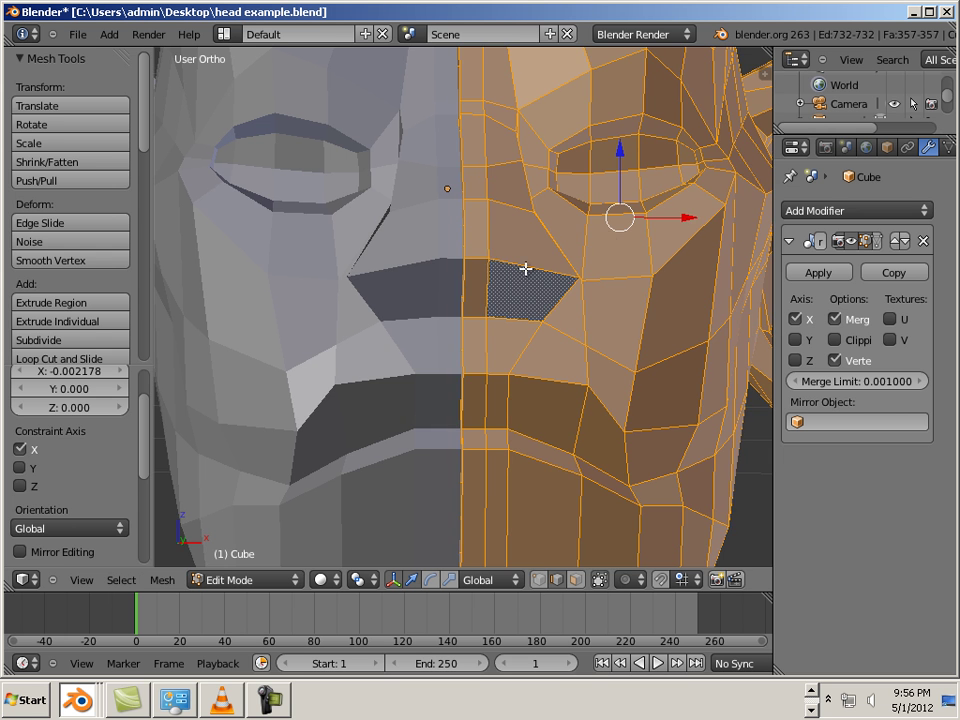
Set the Mirror modifier's merge limit to 0.013 and shift the half head -0.002346 along X.
scroll(510, 310, up, 5)
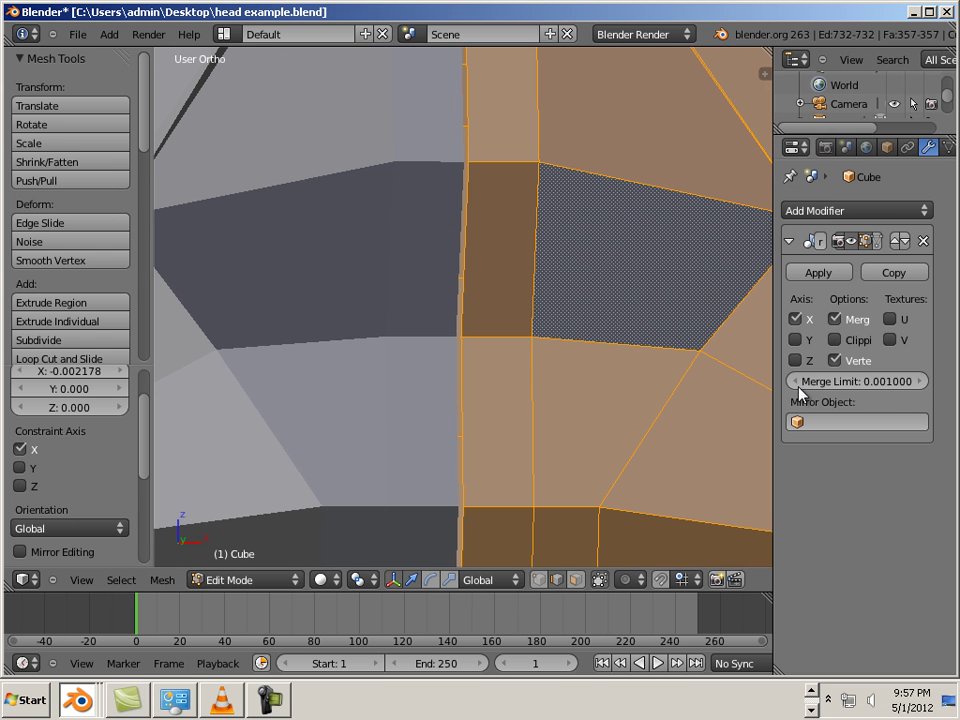
drag(797, 391, 804, 387)
scroll(598, 300, down, 2)
scroll(598, 300, down, 5)
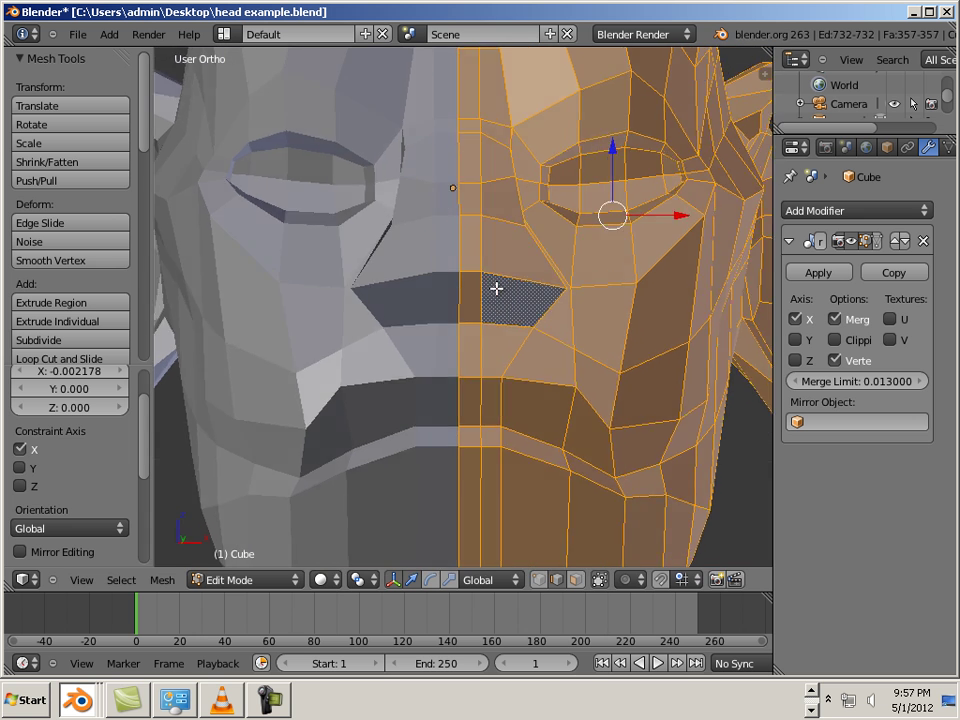
drag(688, 203, 681, 360)
scroll(583, 345, down, 5)
scroll(618, 383, up, 4)
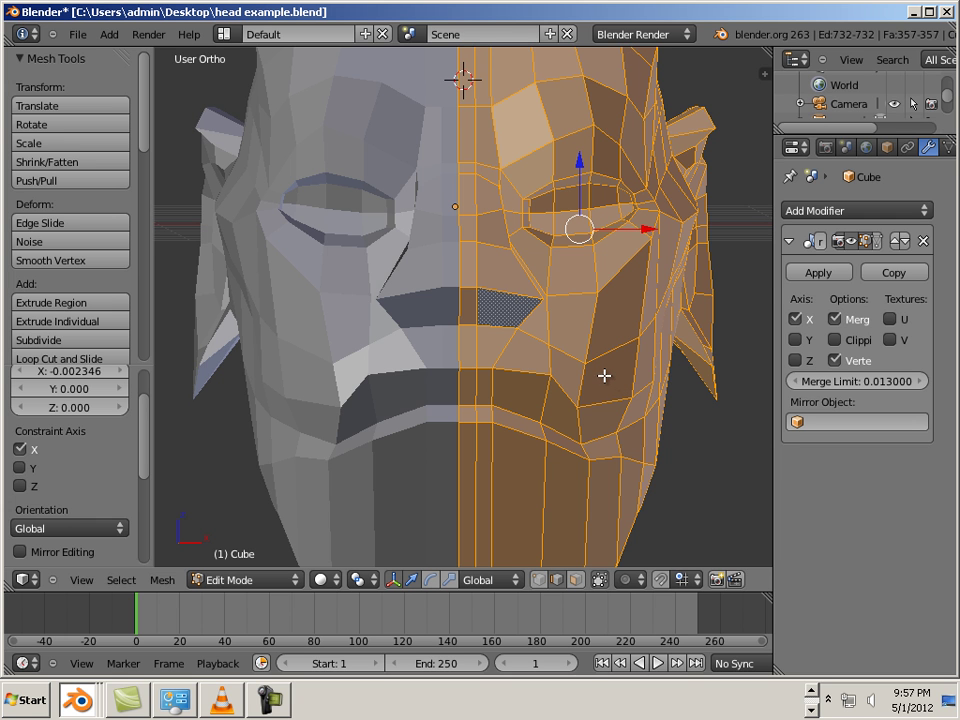
Apply the Mirror modifier to the head in Object Mode and return to Edit Mode.
click(800, 273)
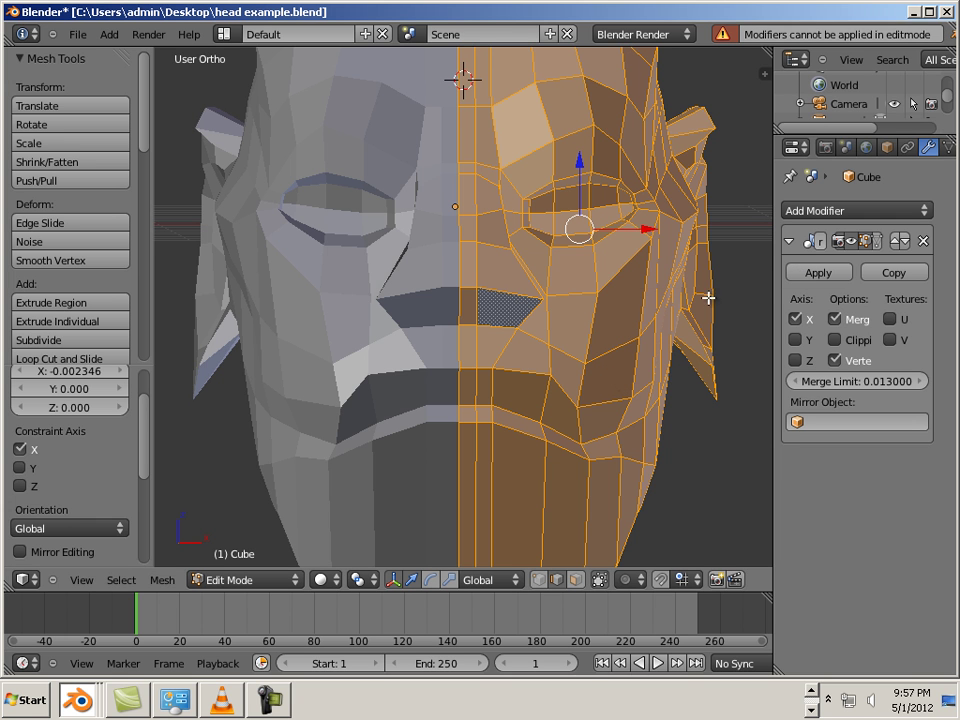
click(245, 579)
click(257, 561)
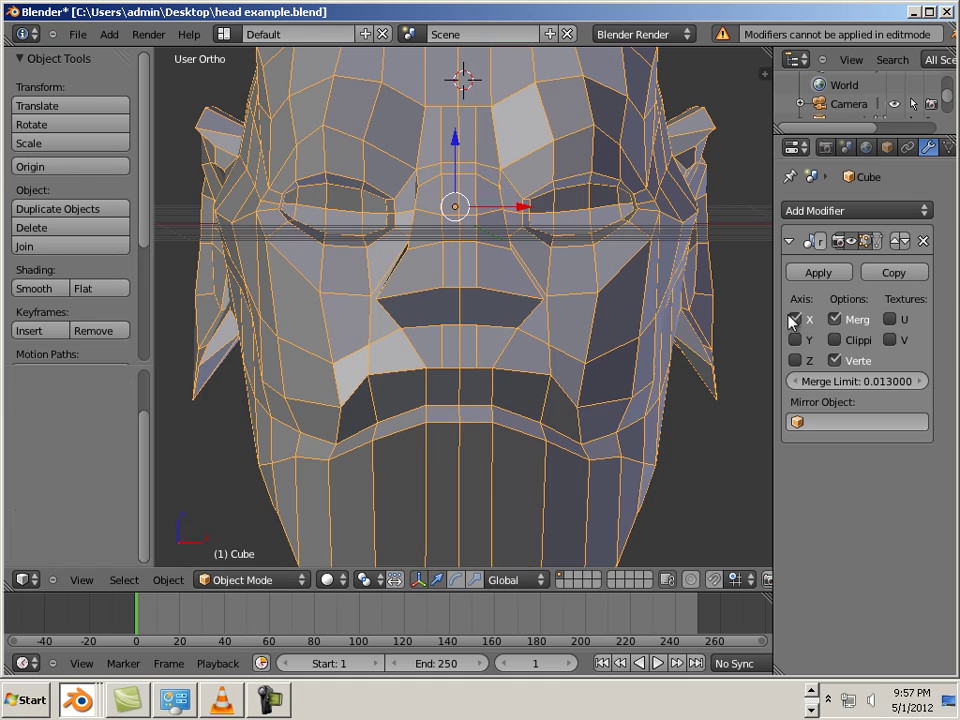
click(810, 273)
key(Tab)
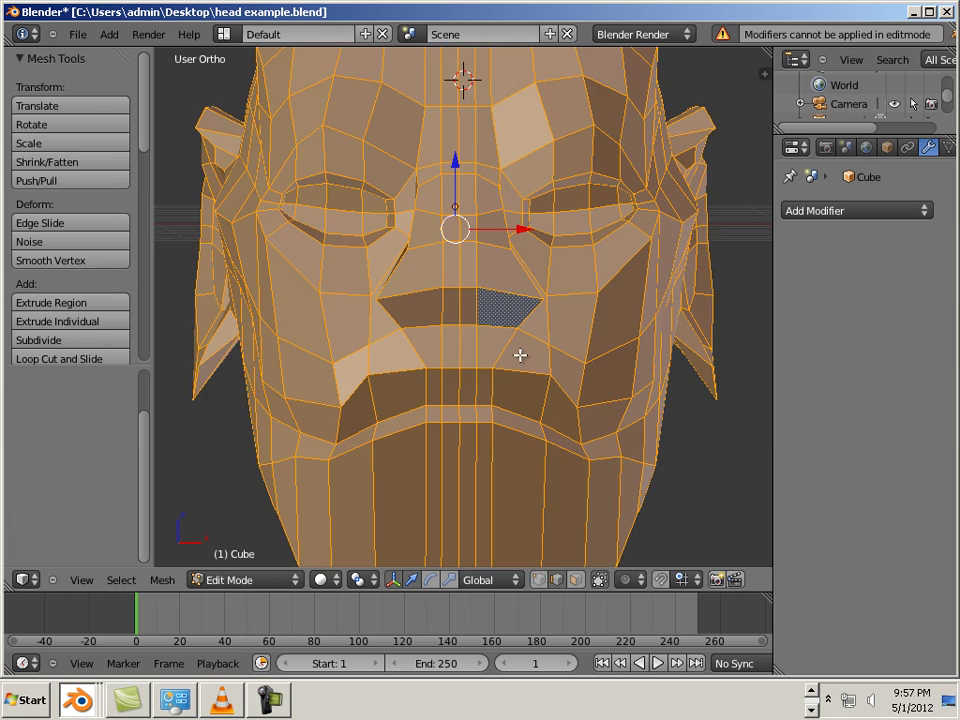
In face selection mode, select the two outer faces on the nose's underside, one on each side of the centre strip.
scroll(493, 326, up, 4)
middle_drag(487, 325, 480, 284)
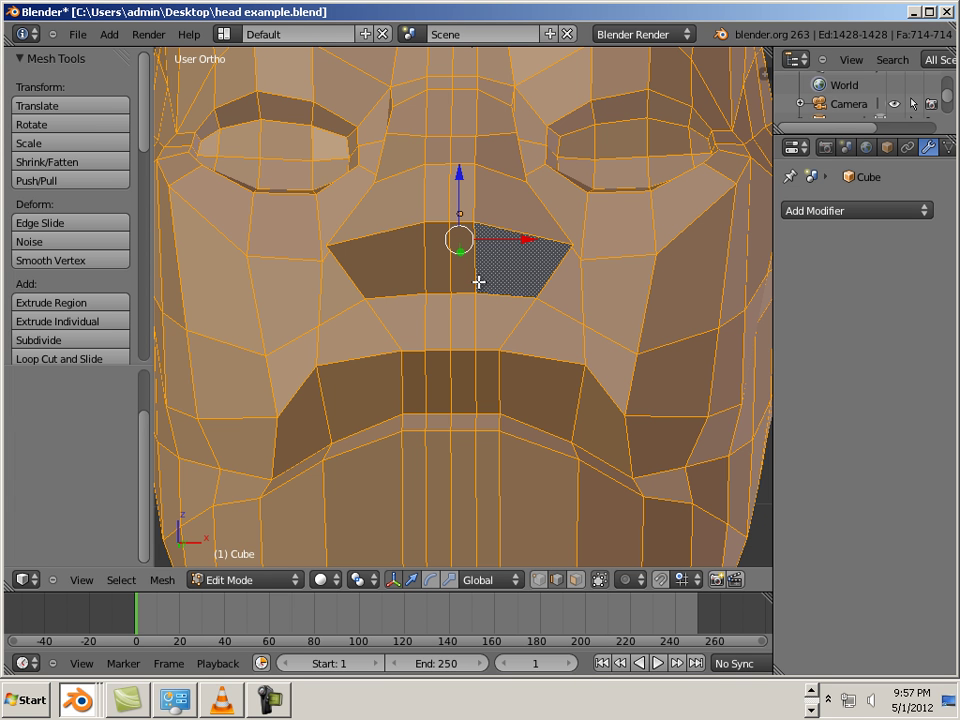
right_click(508, 282)
mouse_move(489, 296)
shift+middle_down()
mouse_move(480, 334)
mouse_move(484, 308)
shift+middle_up()
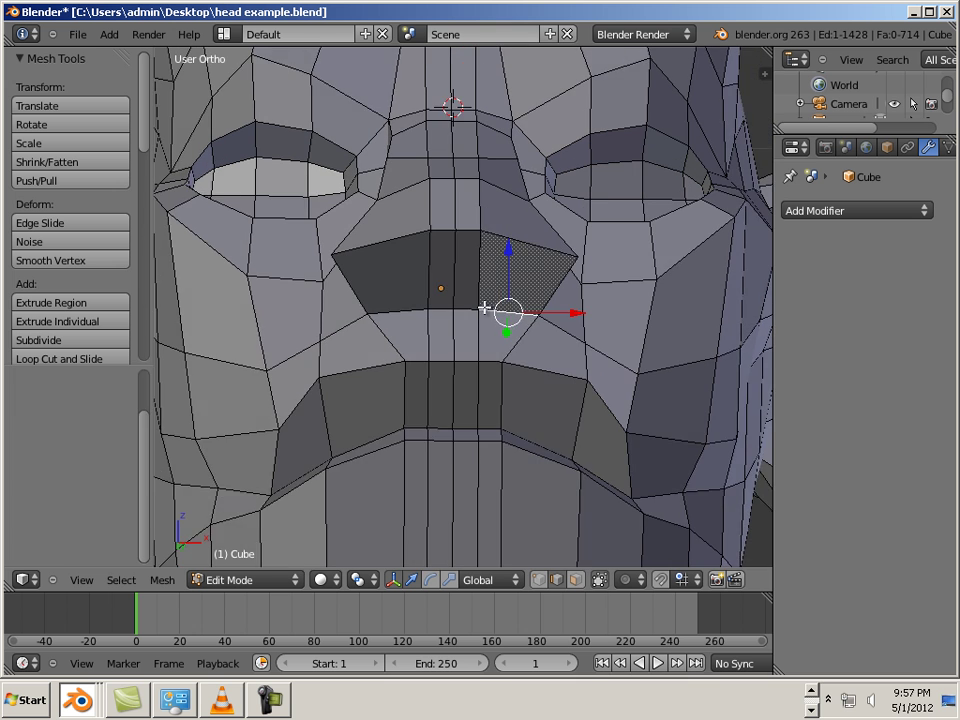
scroll(500, 290, up, 1)
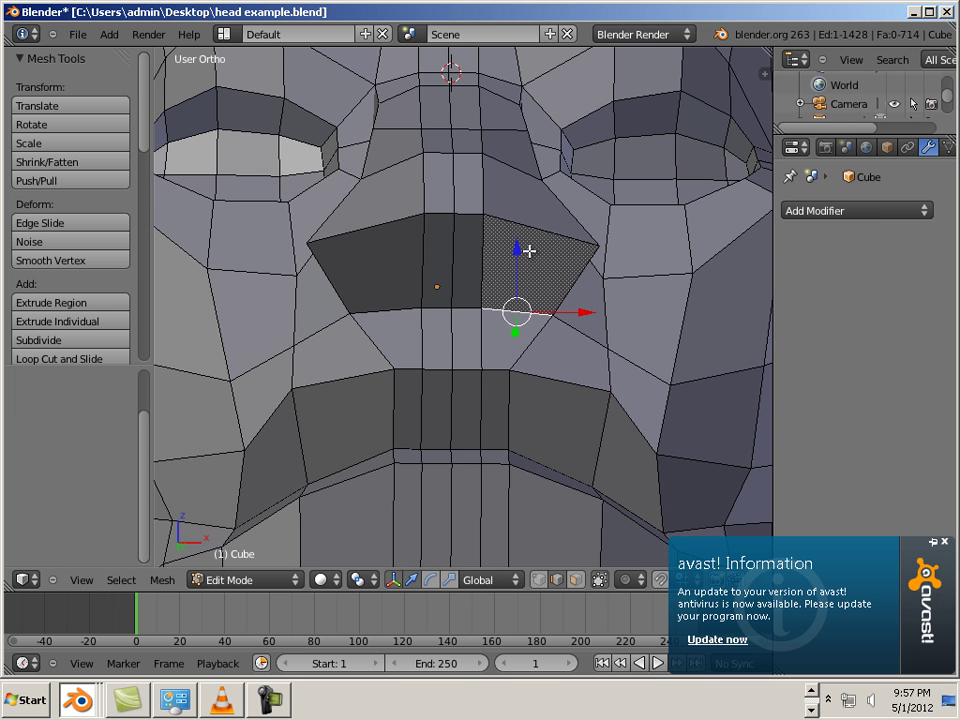
click(944, 542)
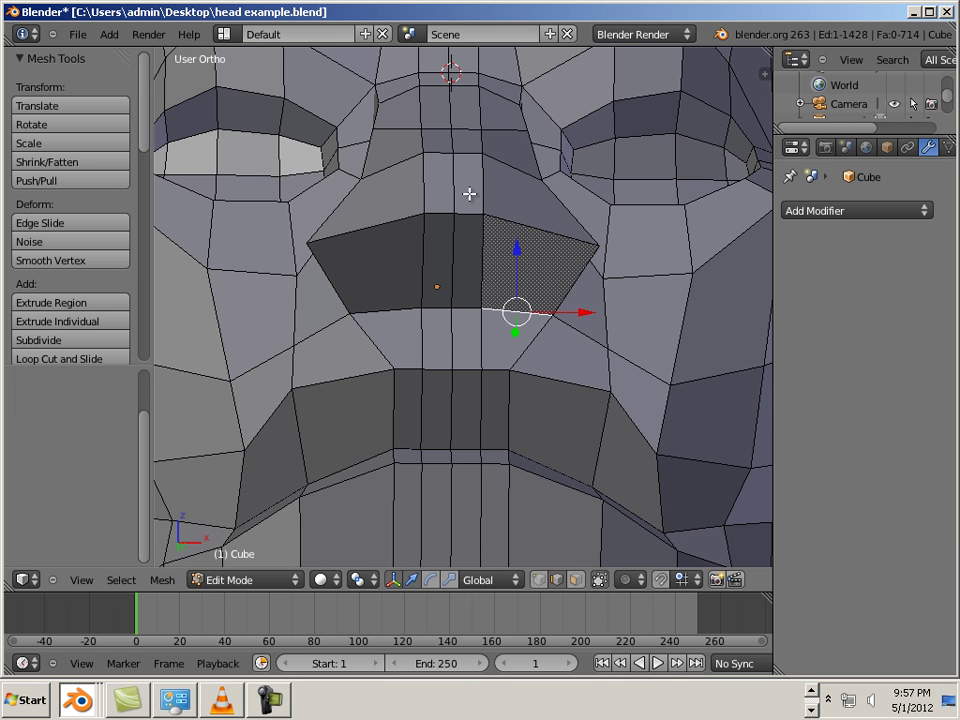
middle_drag(457, 170, 475, 300)
click(576, 580)
right_click(535, 267)
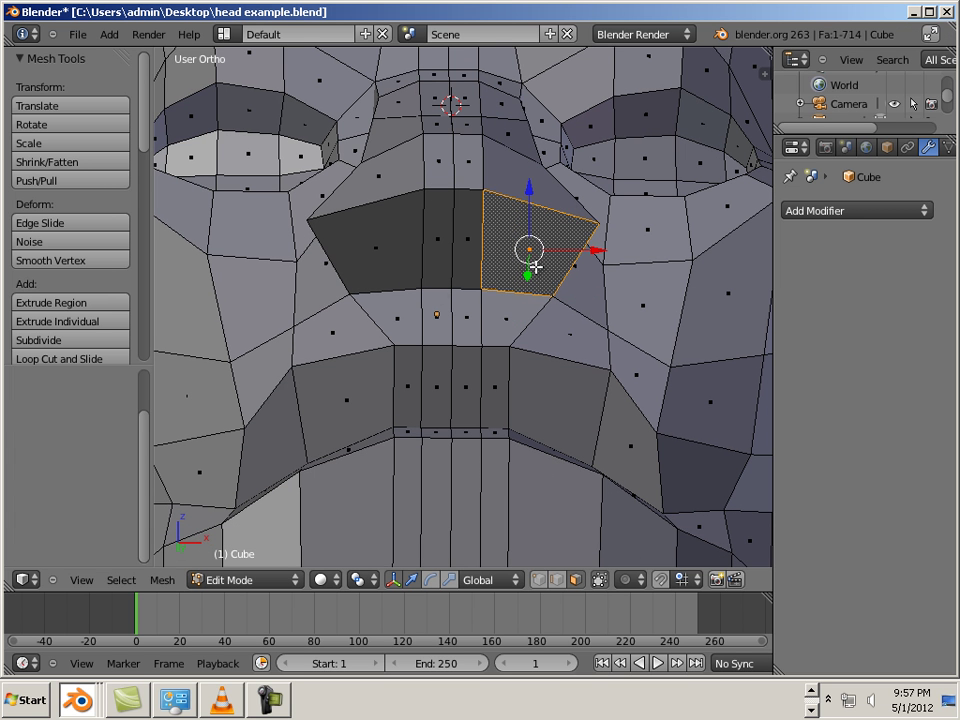
shift+right_click(369, 258)
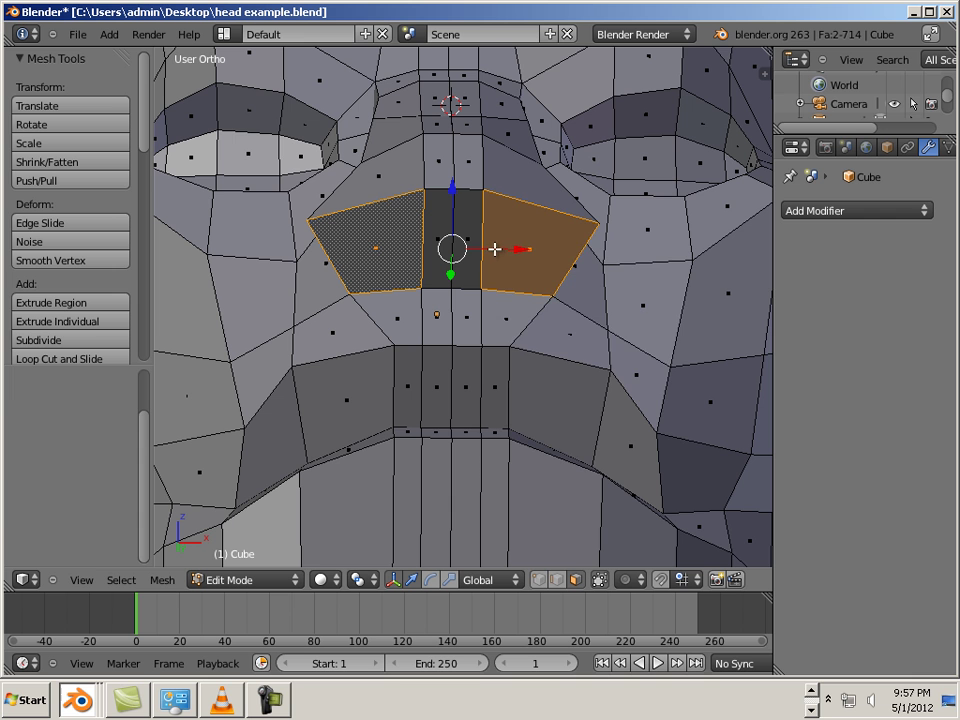
Inset the two nose faces with a thickness of 0.046 and Select Outer turned off.
key(space)
click(522, 272)
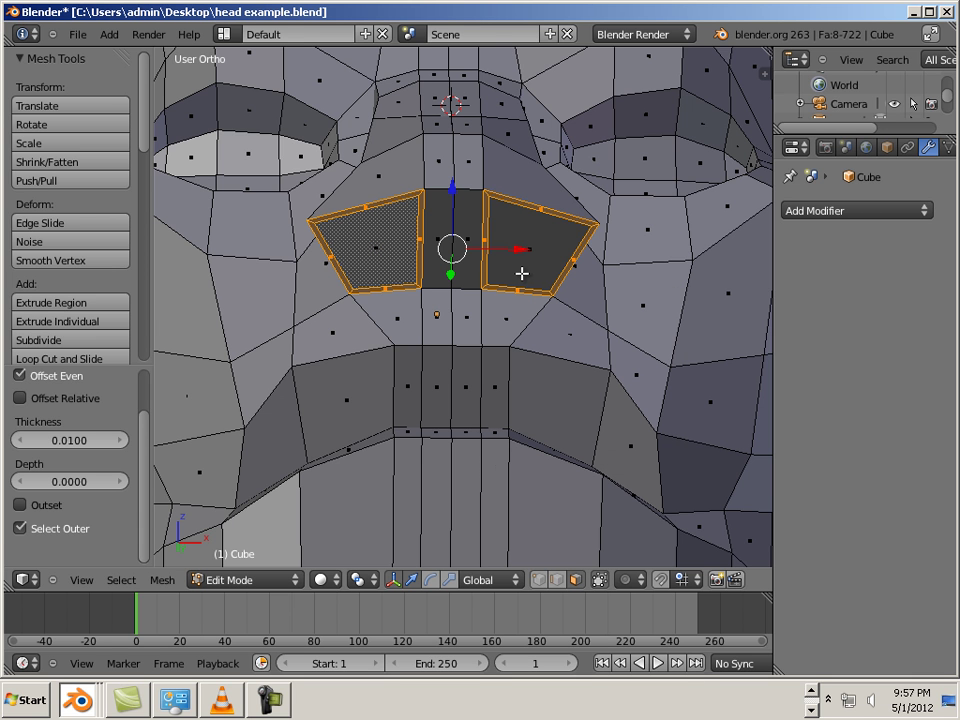
drag(61, 442, 80, 443)
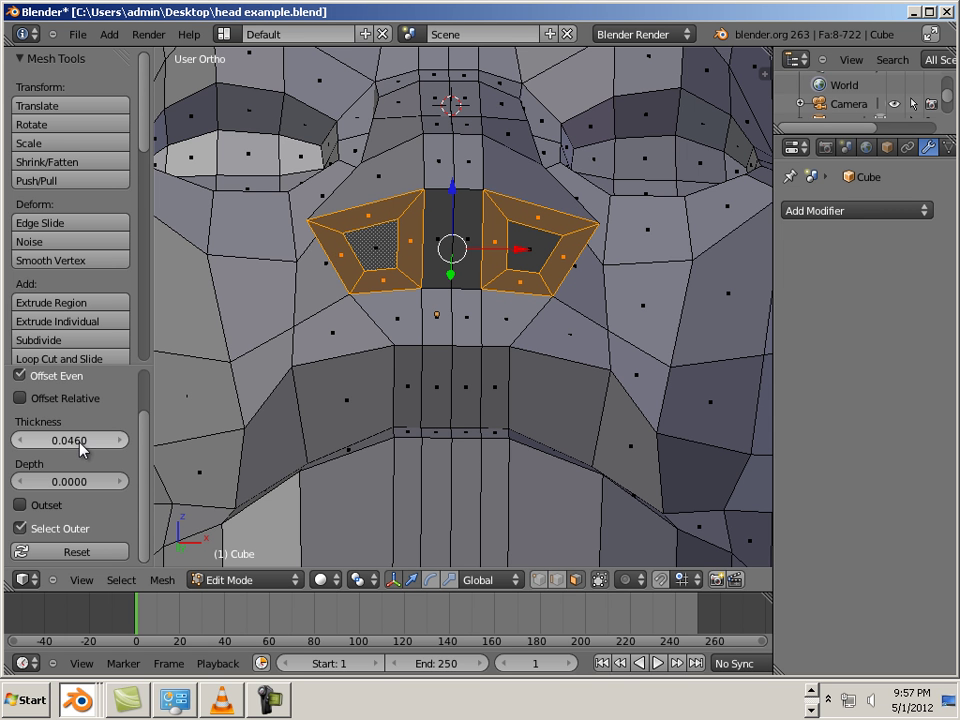
click(20, 528)
Extrude the inset nostril faces into the nose by 0.118 along Y and 0.157 along Z, and smooth their vertices once.
middle_drag(430, 360, 392, 390)
key(e)
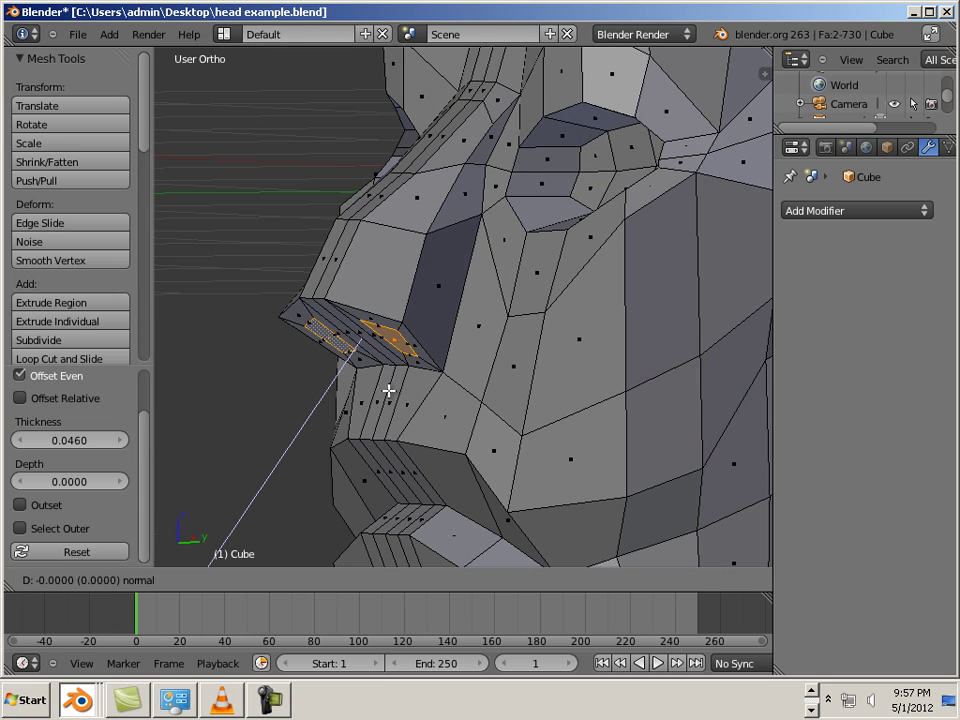
click(450, 307)
middle_drag(450, 307, 454, 336)
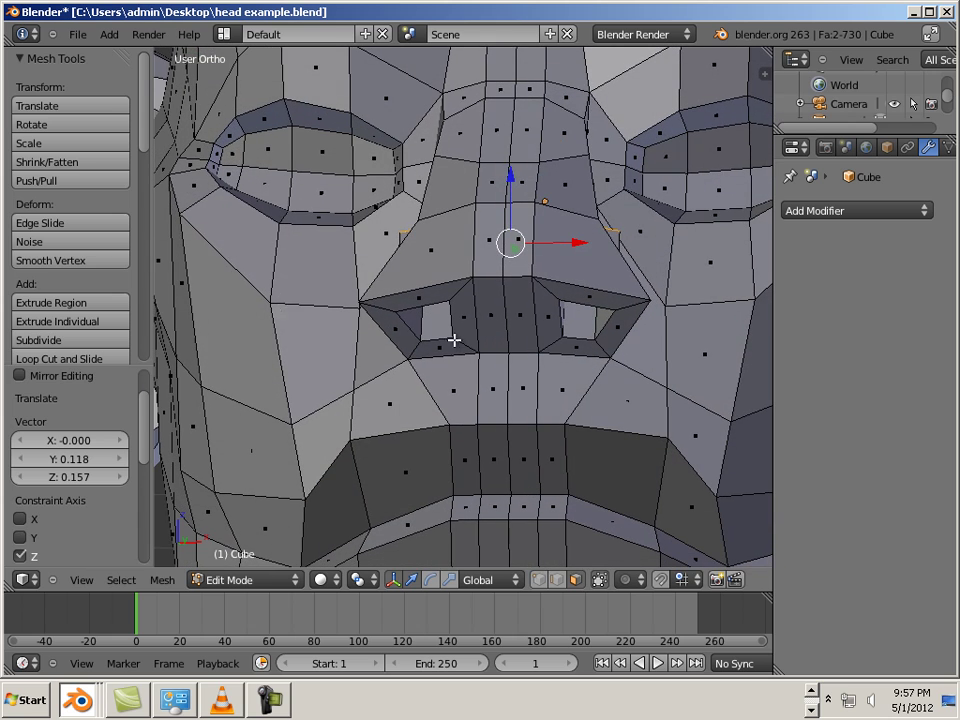
click(77, 261)
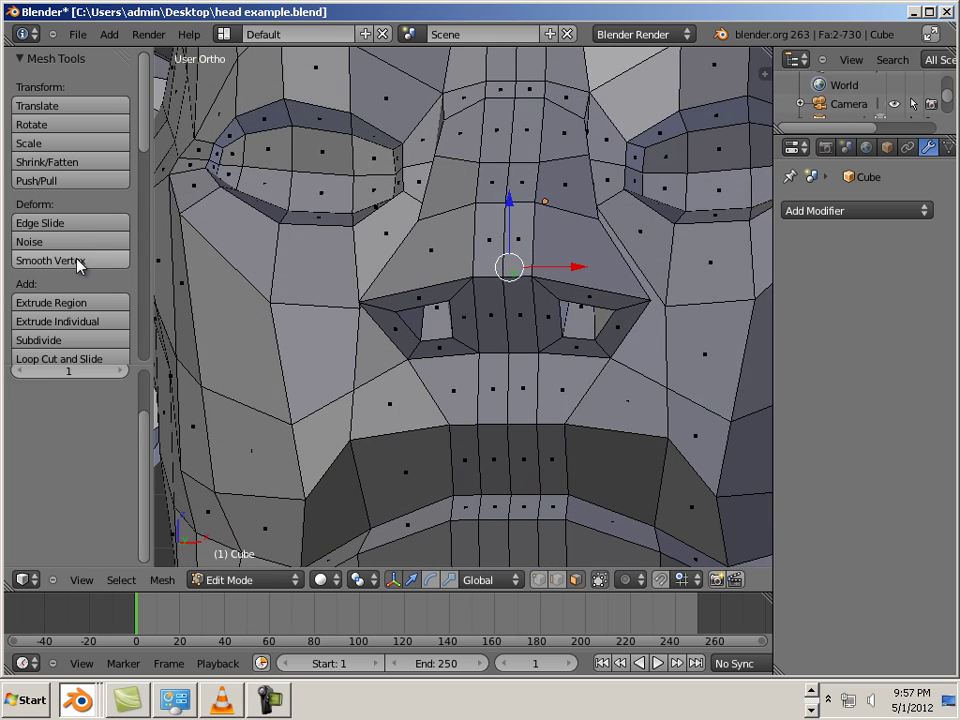
middle_drag(379, 373, 401, 242)
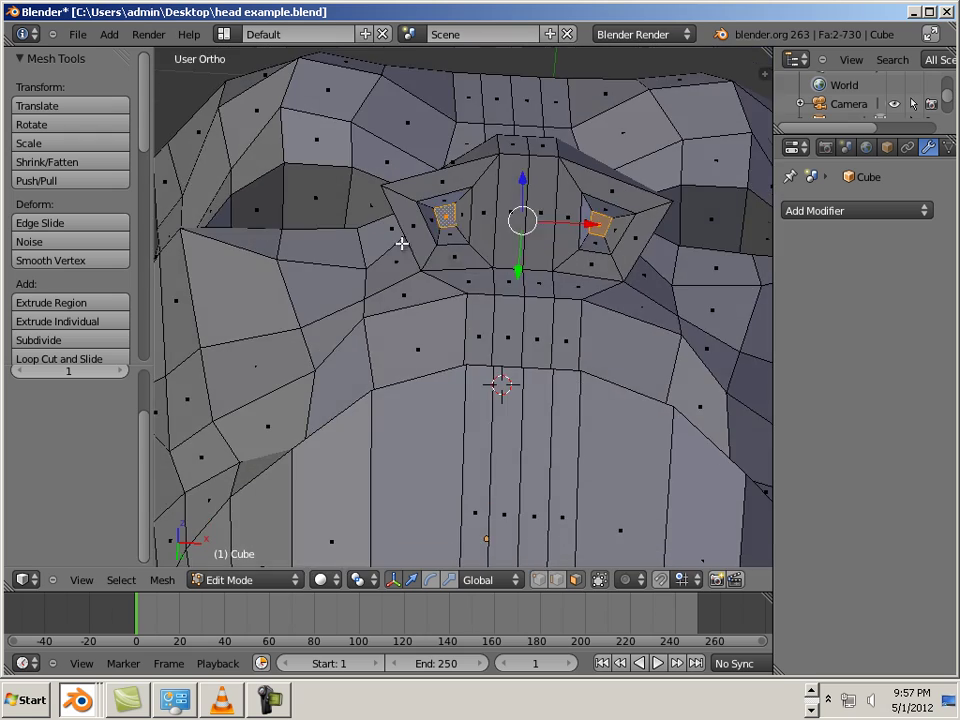
Examine the nostrils and the whole head's proportions from several angles and distances.
right_click(452, 276)
middle_drag(499, 381, 414, 392)
scroll(568, 459, down, 5)
scroll(465, 429, up, 3)
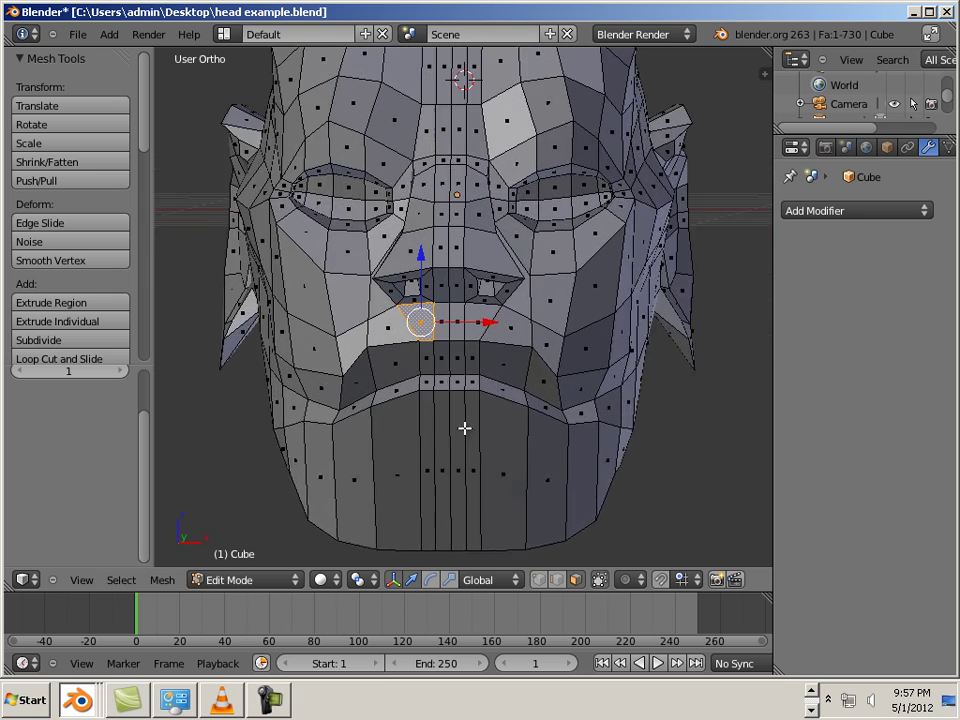
middle_drag(465, 429, 488, 398)
scroll(506, 448, up, 2)
middle_drag(423, 388, 455, 399)
middle_drag(512, 408, 508, 371)
scroll(534, 364, down, 4)
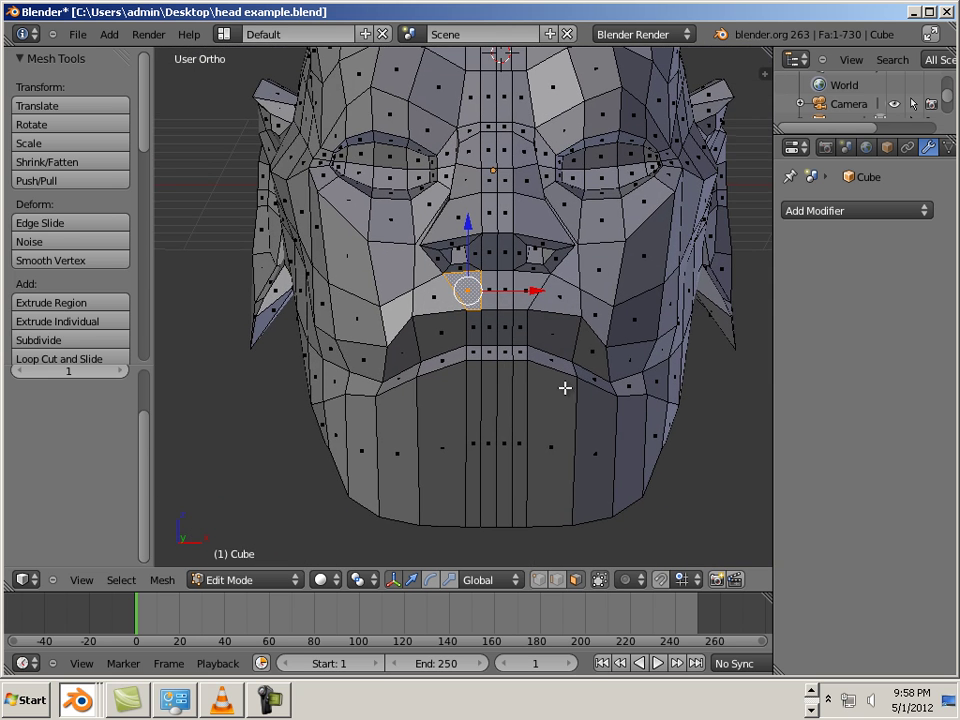
scroll(564, 392, down, 5)
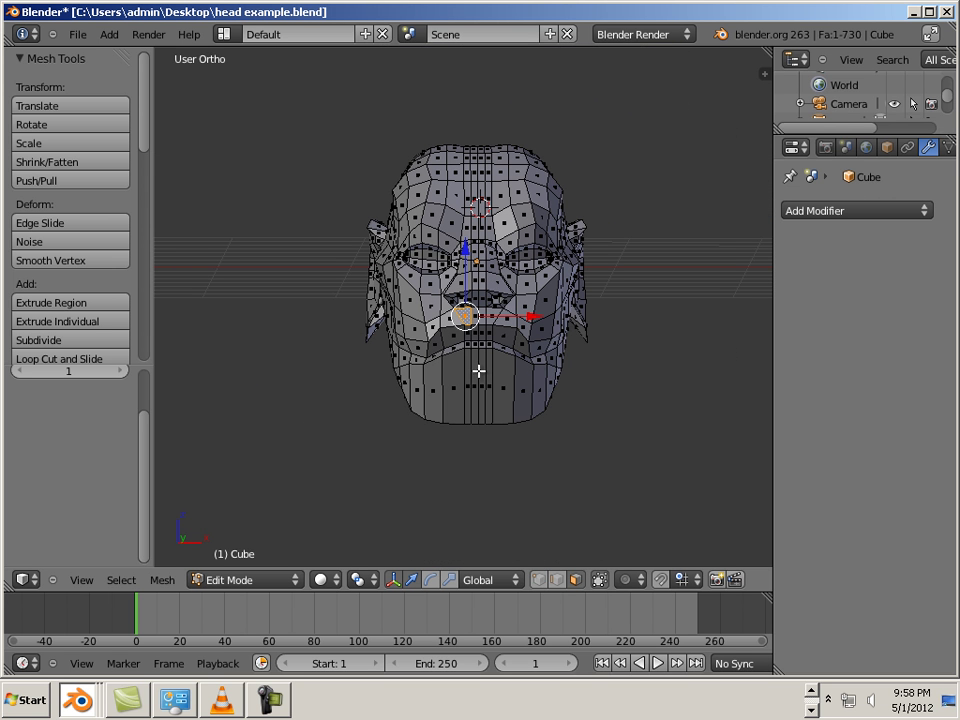
scroll(397, 335, up, 2)
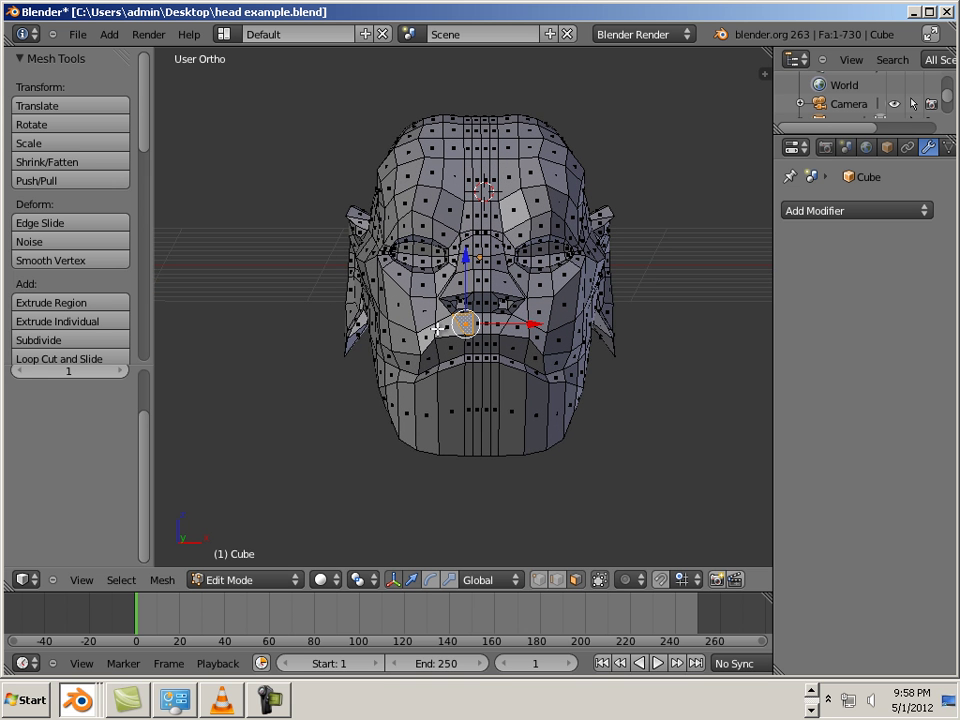
From the front view, select all faces of the head's negative-X half, including hidden ones, and delete them.
middle_drag(330, 248, 437, 374)
key(KP_1)
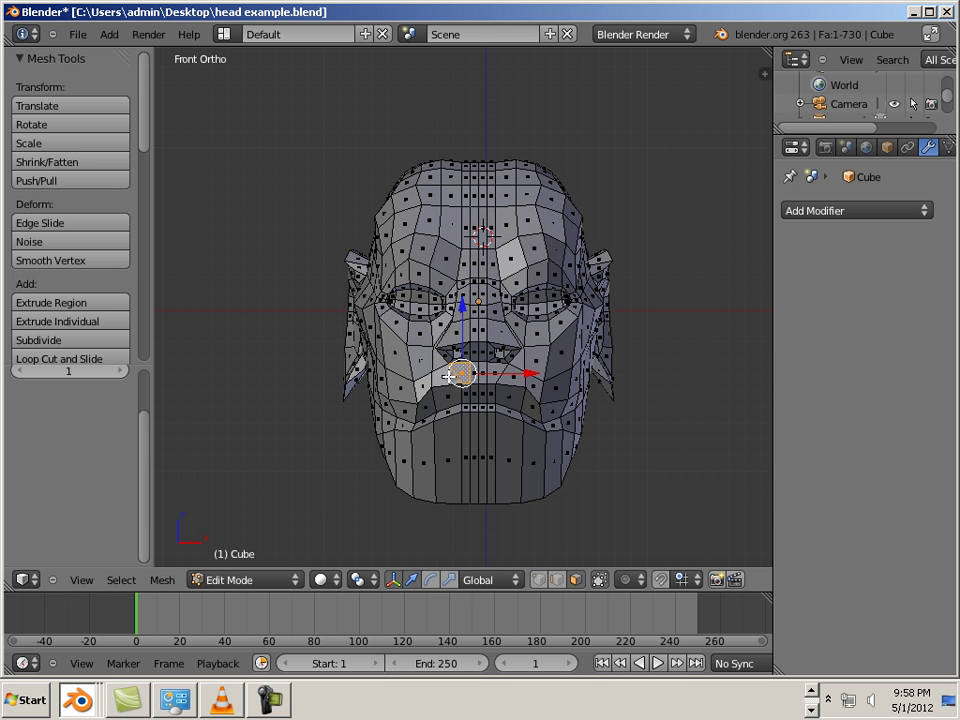
click(599, 579)
drag(275, 103, 478, 523)
scroll(253, 345, up, 2)
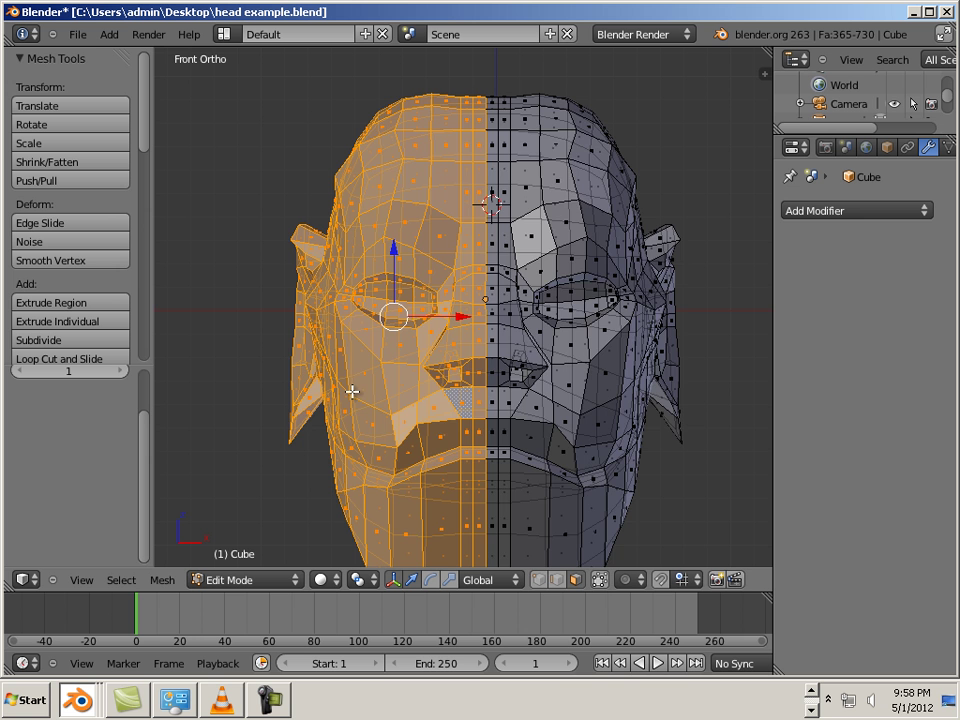
key(z)
key(z)
key(x)
click(386, 377)
Examine the lip and chin faces of the remaining half head up close from several angles.
shift+middle_drag(494, 394, 418, 284)
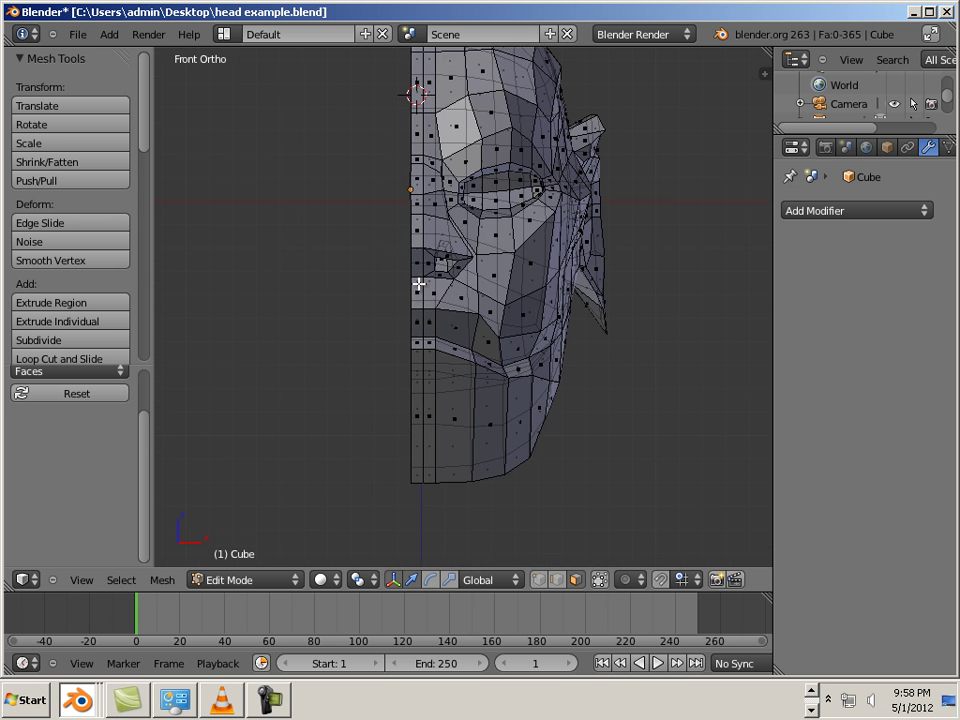
scroll(476, 377, up, 2)
shift+middle_drag(460, 377, 413, 302)
scroll(470, 322, up, 2)
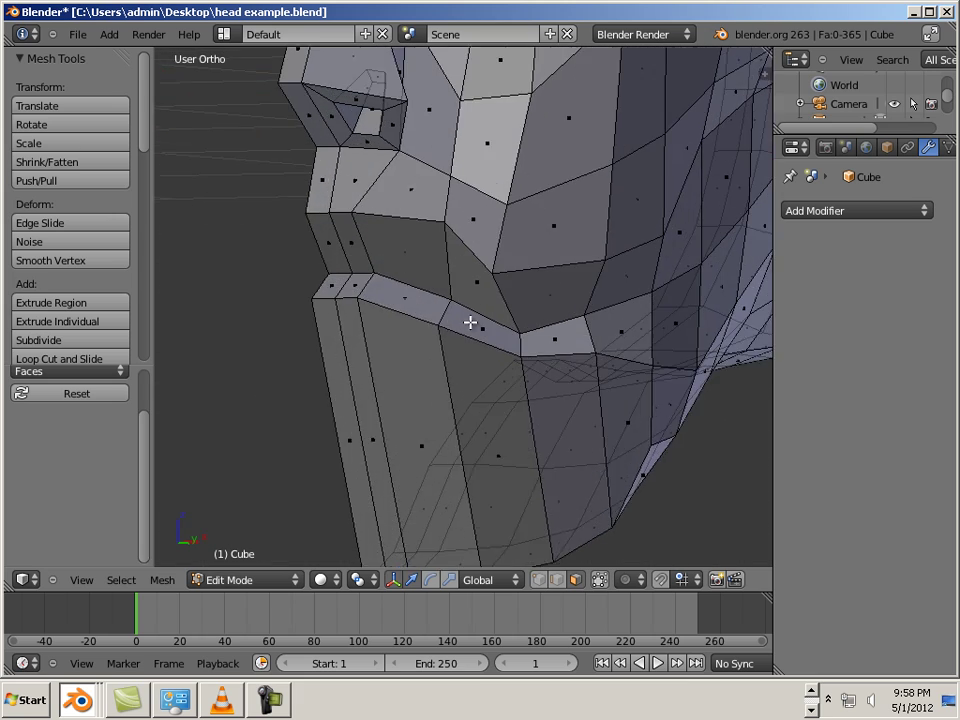
middle_drag(470, 322, 369, 313)
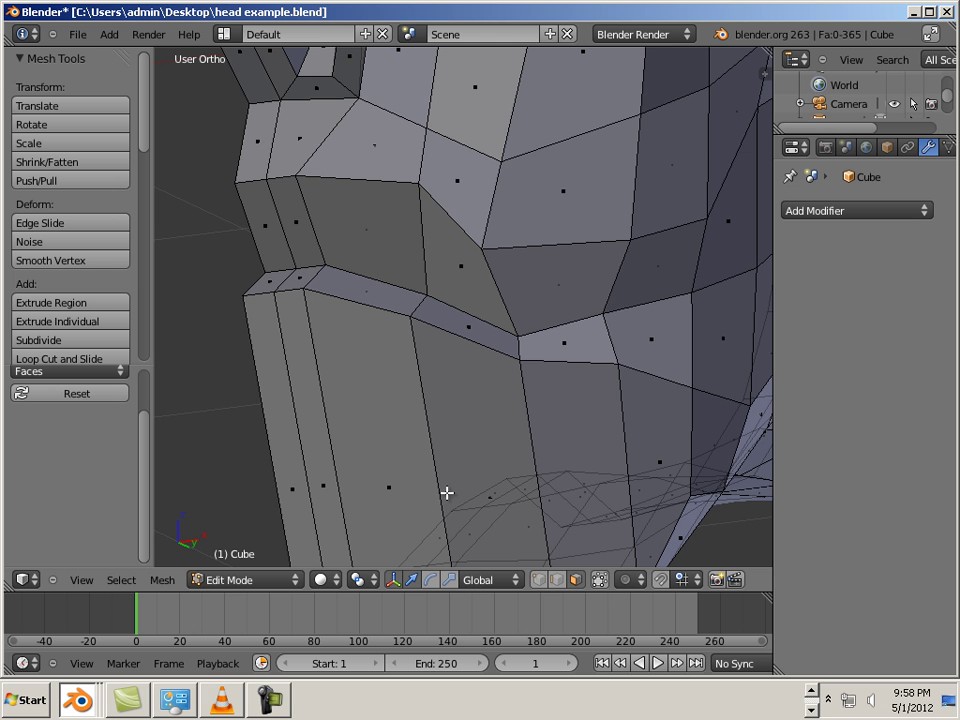
middle_drag(472, 436, 396, 303)
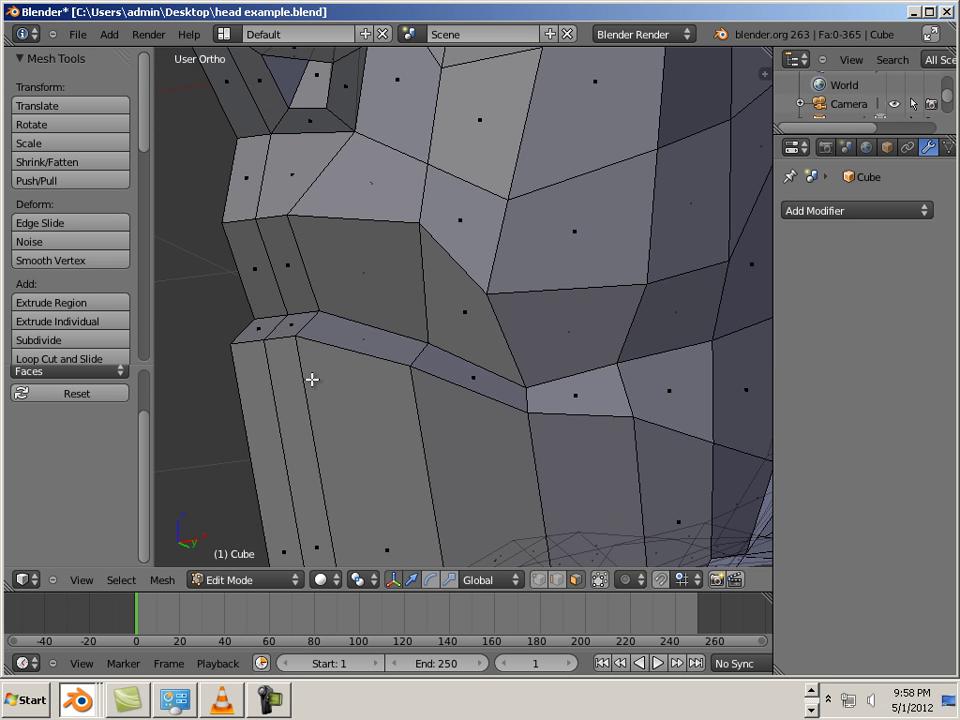
middle_drag(309, 374, 410, 430)
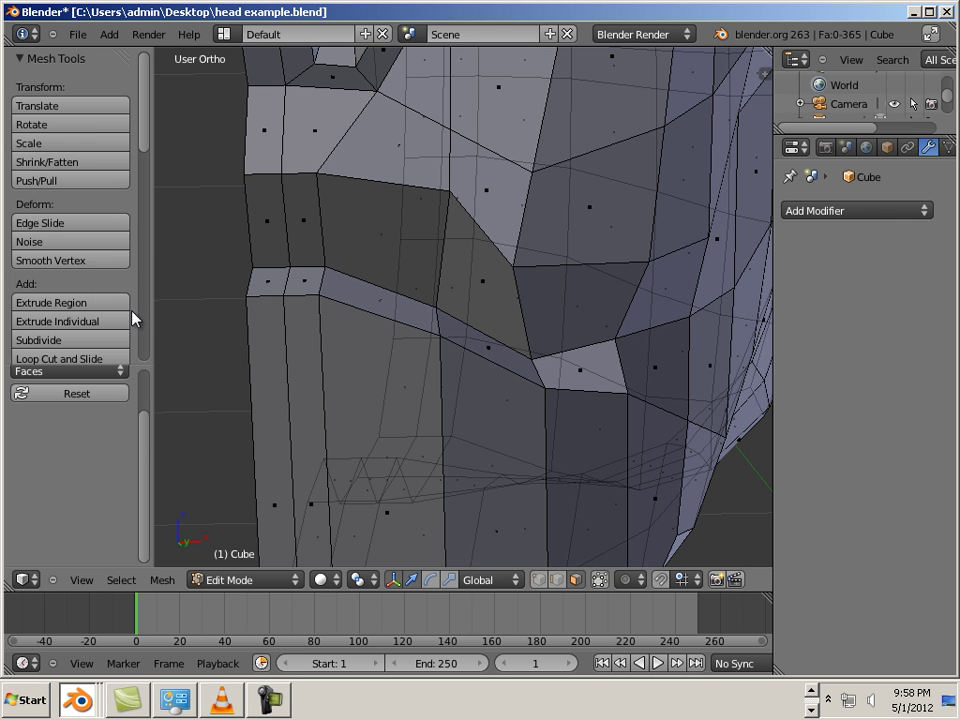
scroll(104, 136, down, 5)
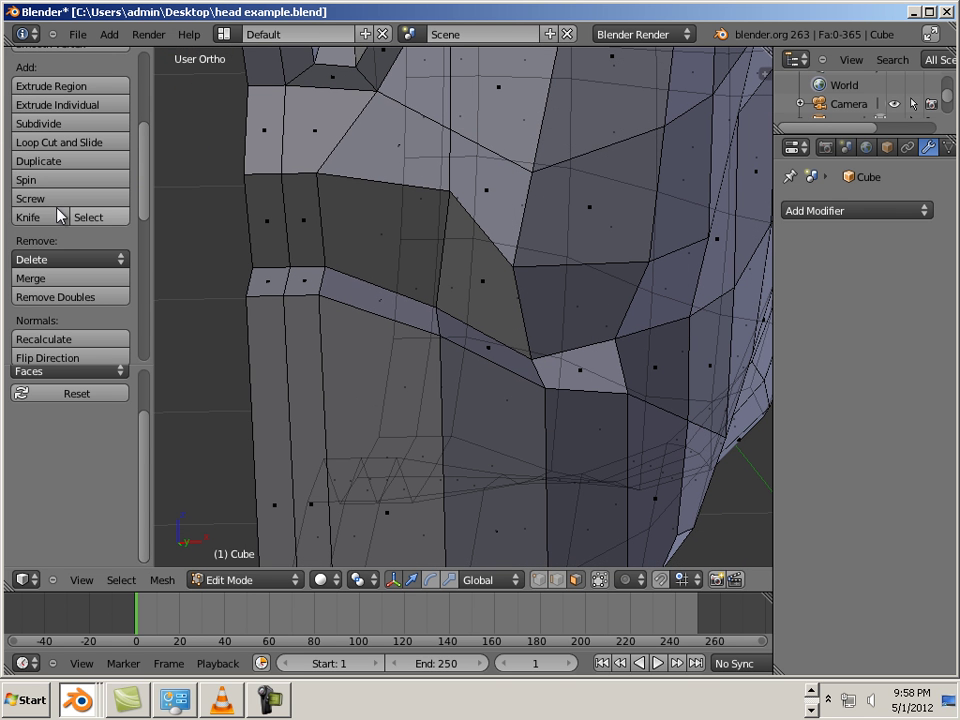
click(33, 217)
shift+middle_drag(298, 291, 336, 324)
key(Escape)
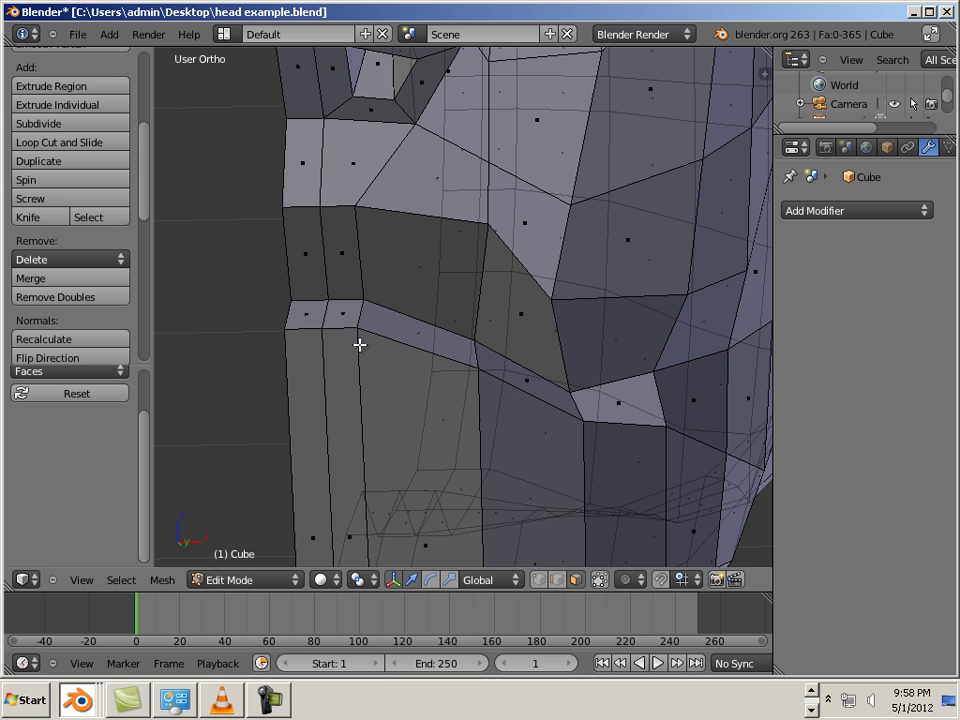
Hide geometry behind the surface and run a Knife cut just above the mouth line, from the head's centre edge past the mouth corner.
click(600, 579)
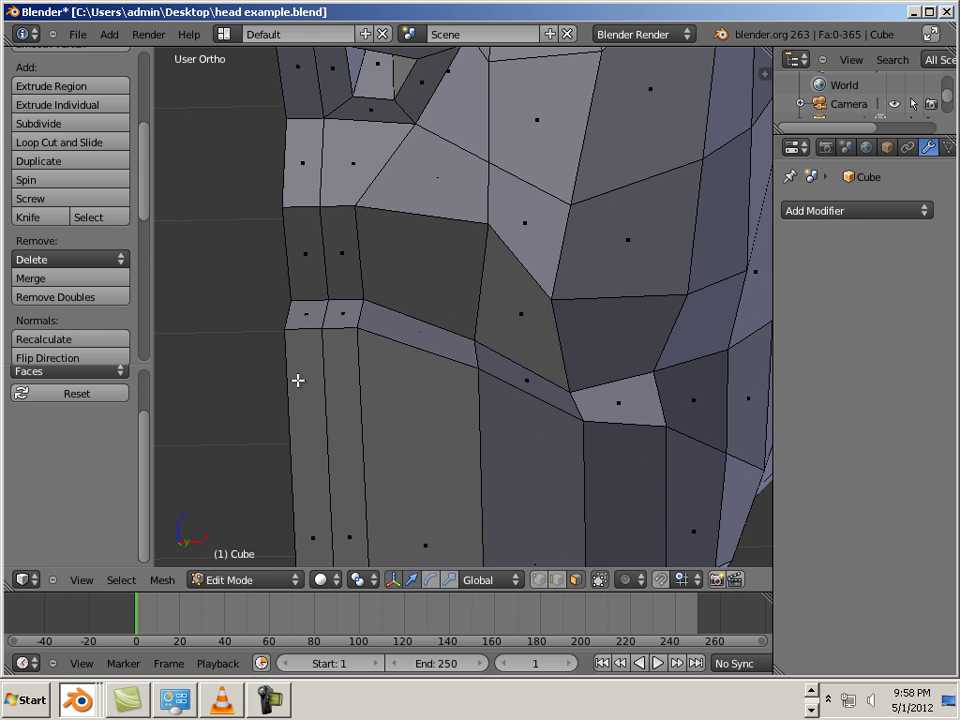
middle_drag(298, 380, 255, 380)
click(38, 217)
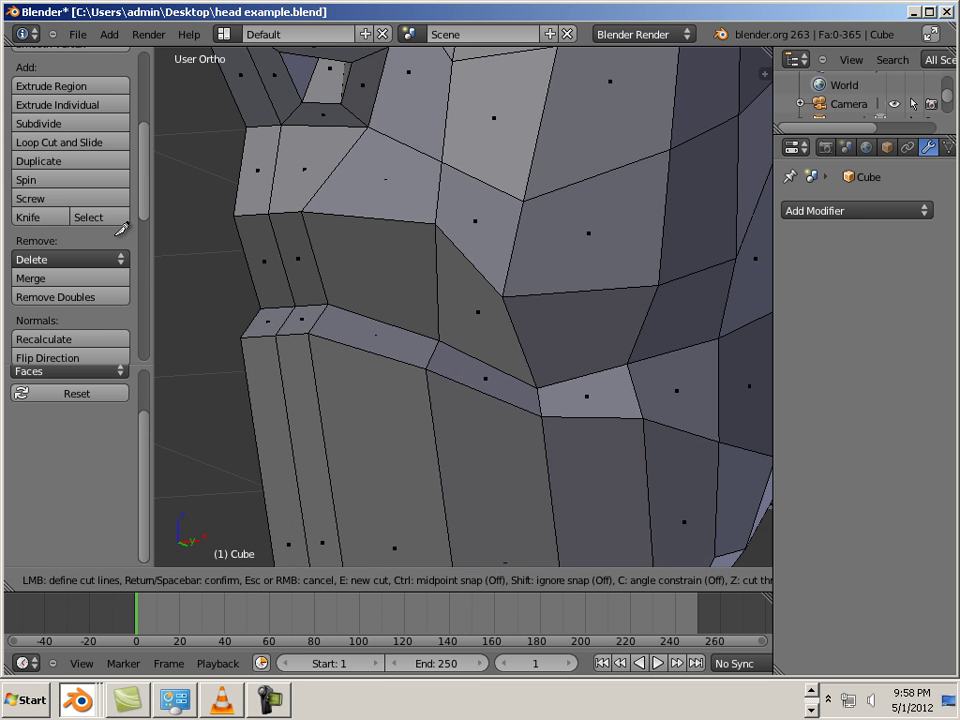
click(262, 290)
click(292, 286)
click(325, 285)
click(441, 322)
click(531, 366)
scroll(545, 358, down, 4)
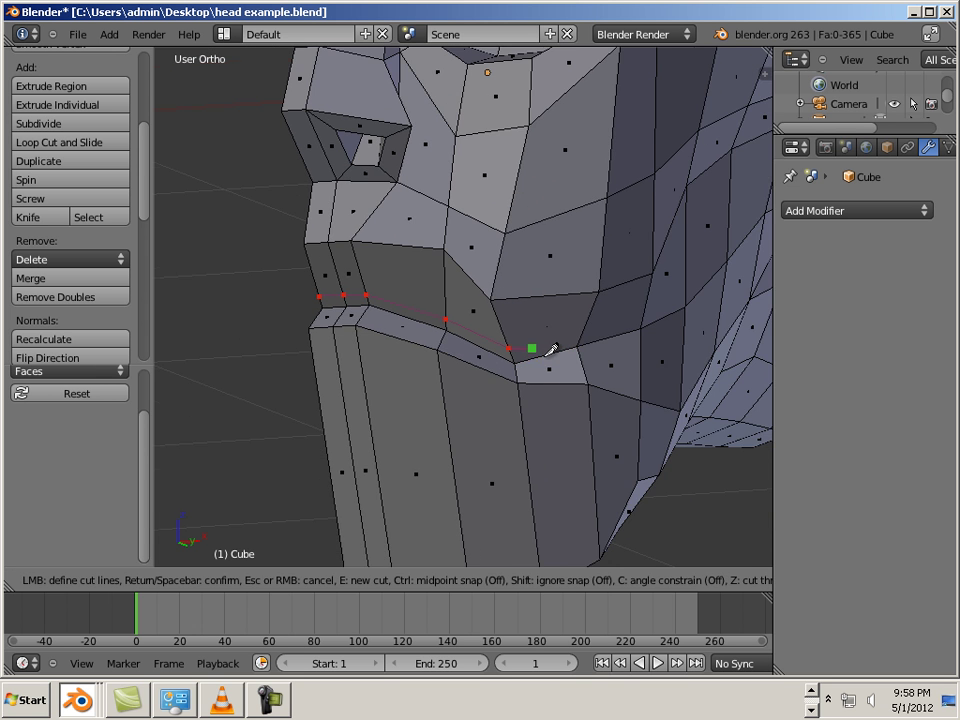
scroll(551, 349, down, 2)
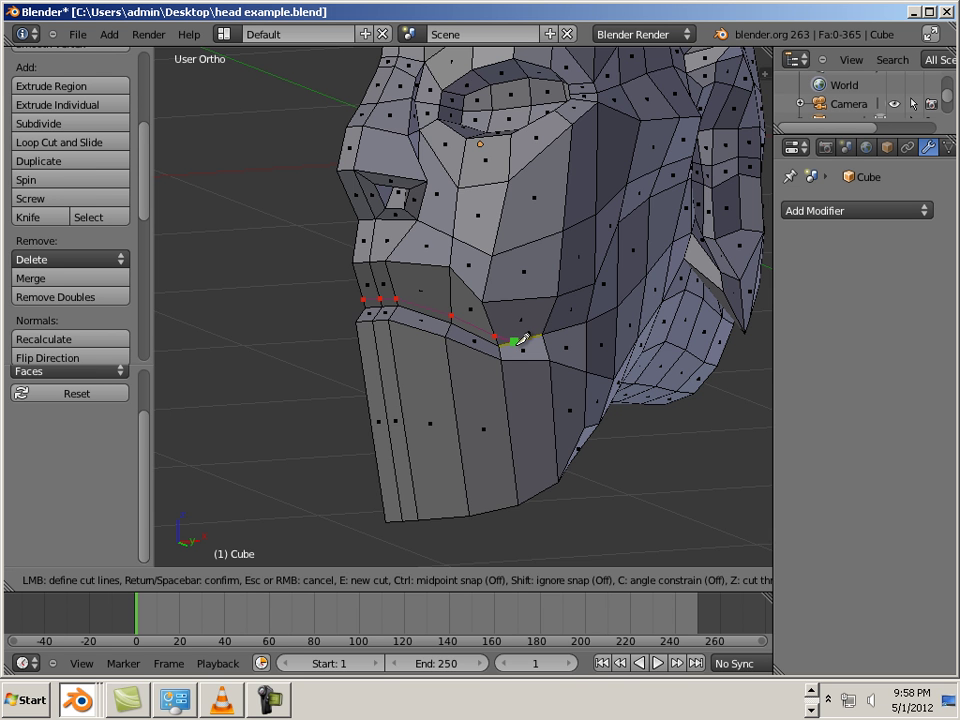
click(519, 341)
Continue the Knife cut around the mouth corner and back along the lower lip strip to the centre edge, and apply it.
scroll(516, 378, up, 6)
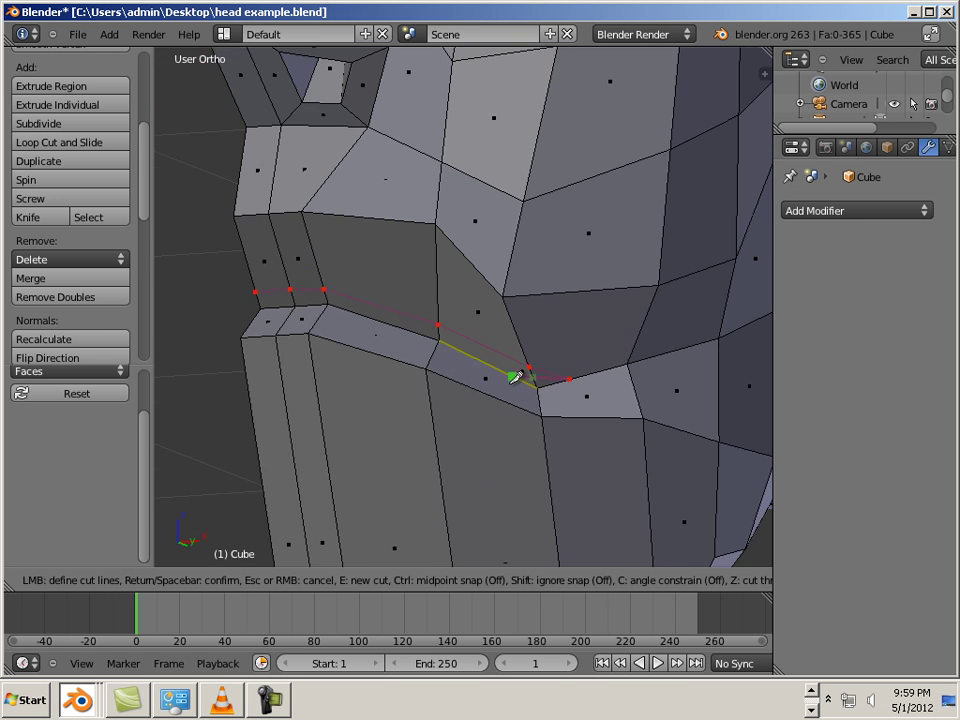
click(573, 433)
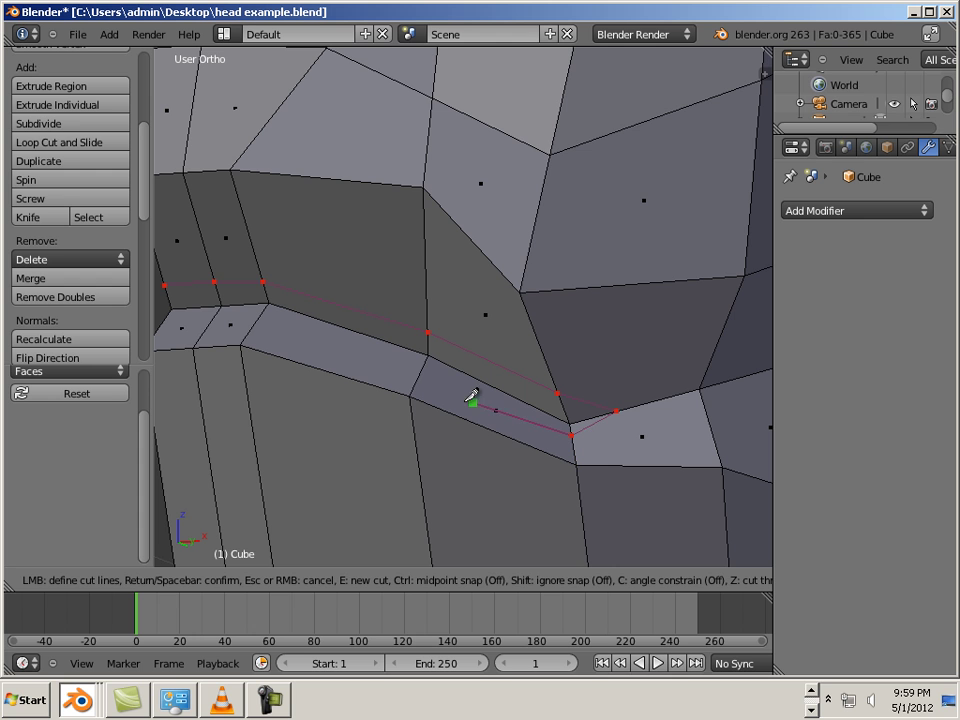
click(430, 363)
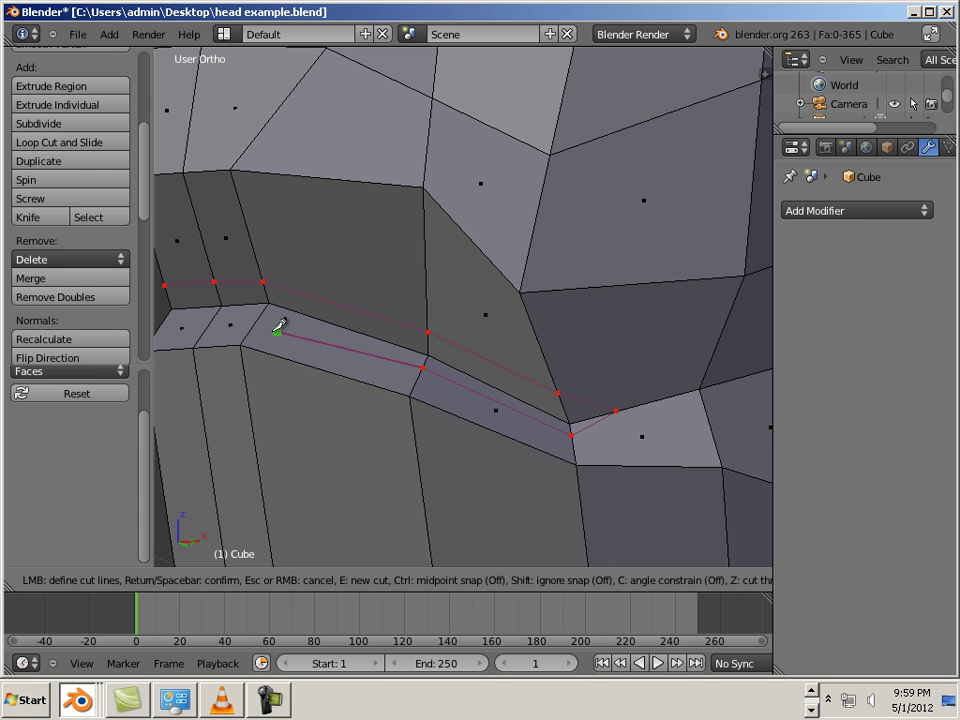
click(260, 316)
click(222, 310)
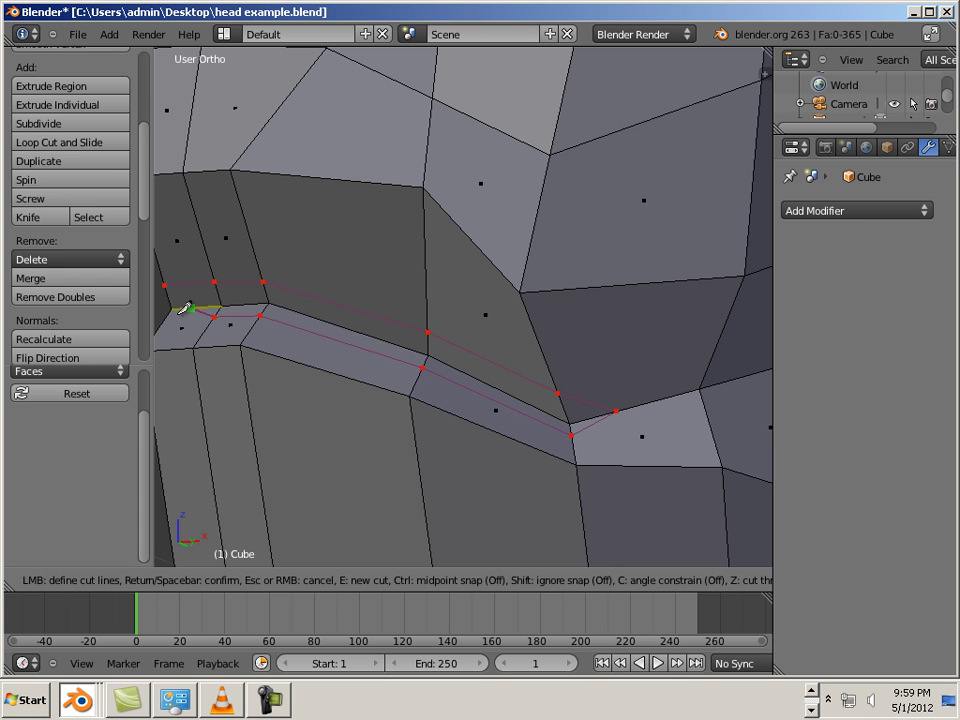
click(168, 320)
key(Return)
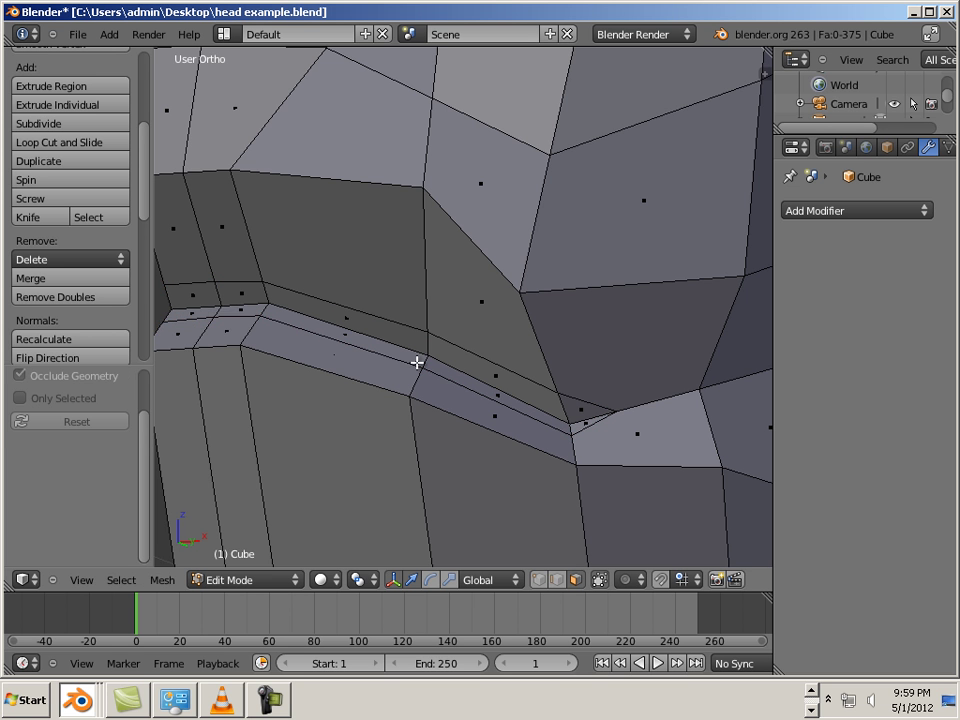
Cut an edge with the Knife from the upper cheek vertex to the new cut line just above the mouth corner.
middle_drag(416, 362, 452, 366)
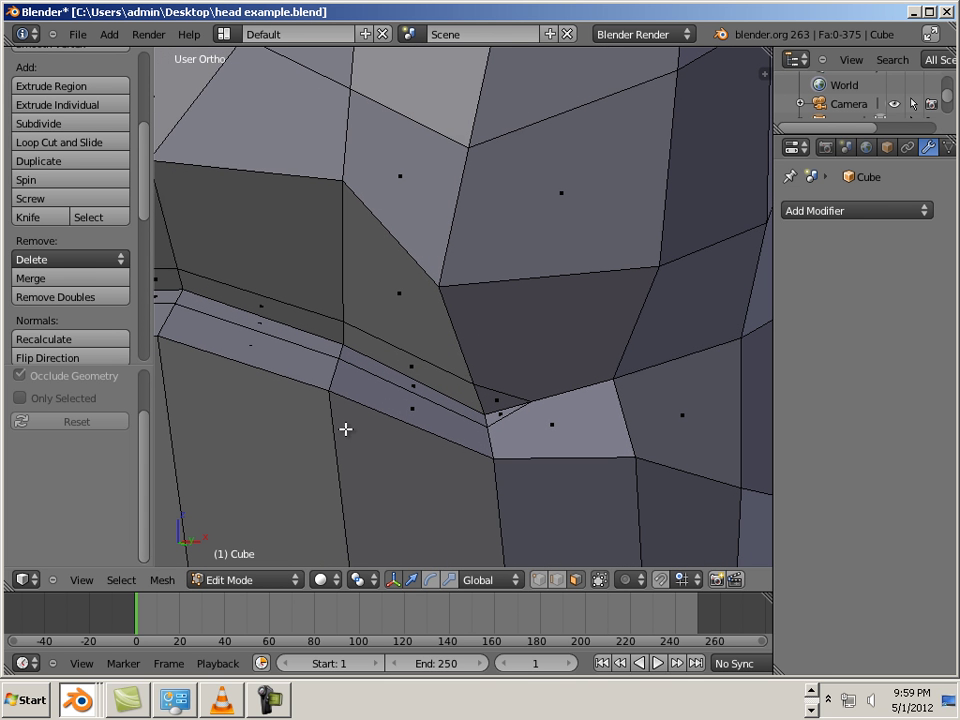
click(30, 217)
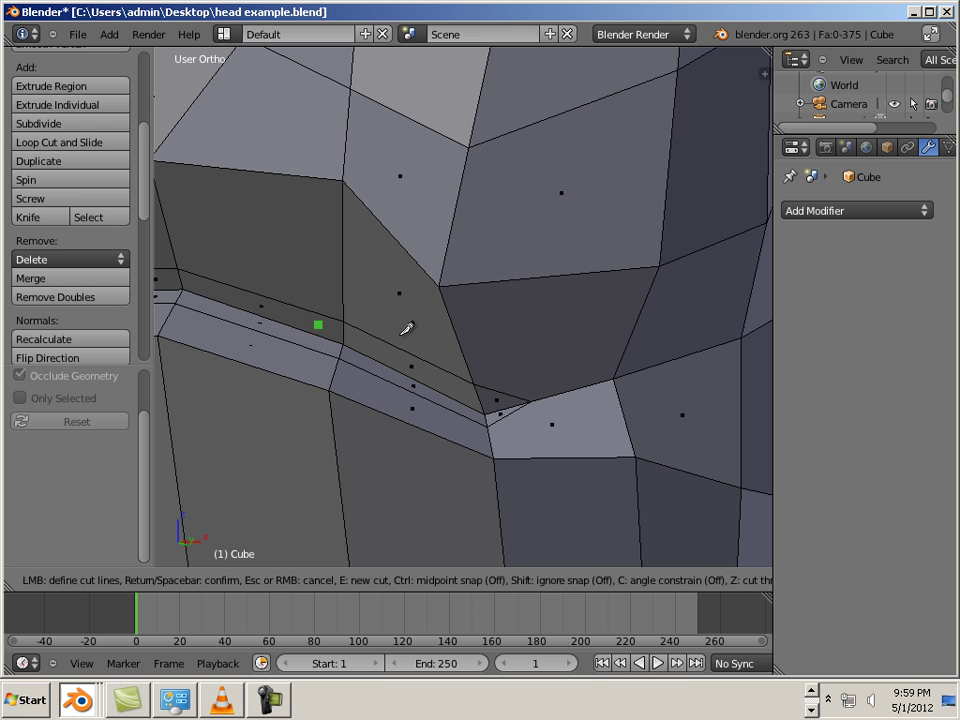
click(659, 266)
click(499, 391)
key(Return)
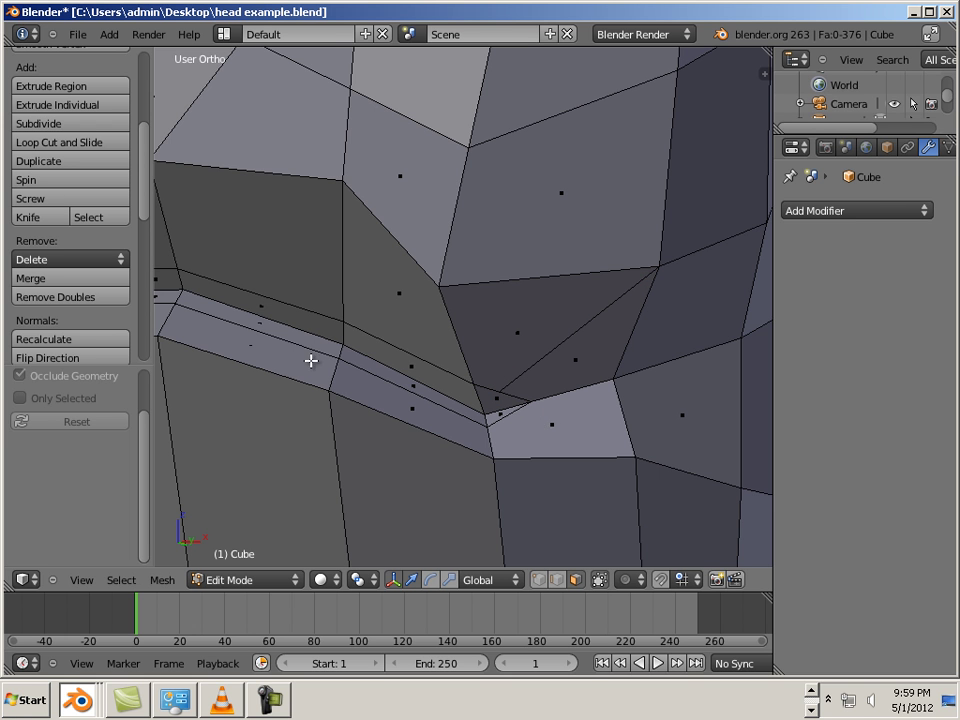
Cut an edge with the Knife from the lower cheek vertex to the new cut line just below the mouth corner.
click(30, 217)
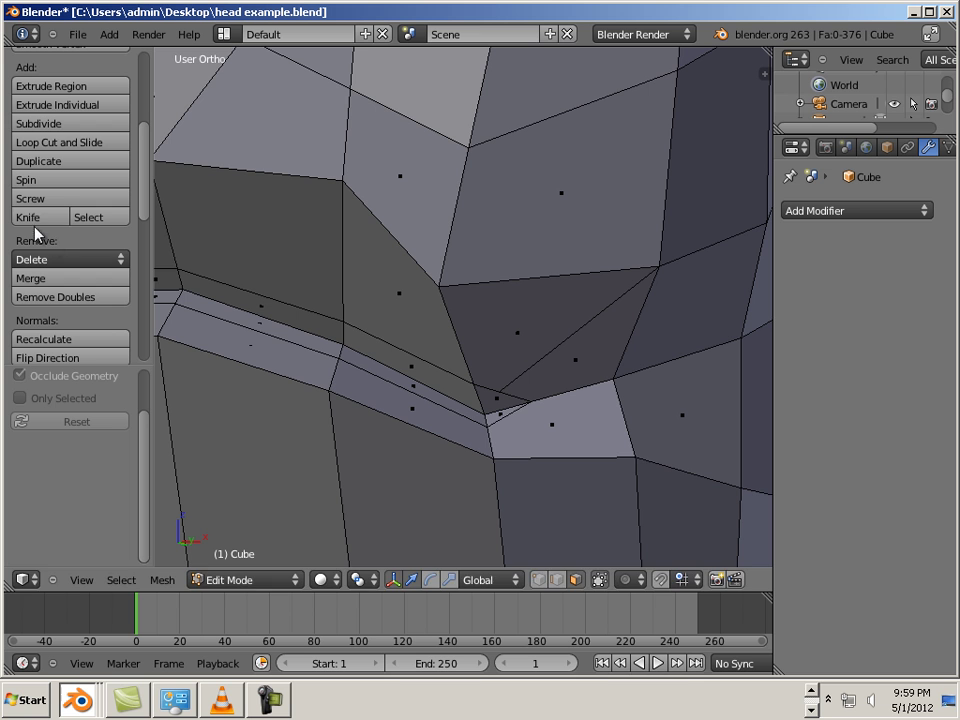
click(634, 457)
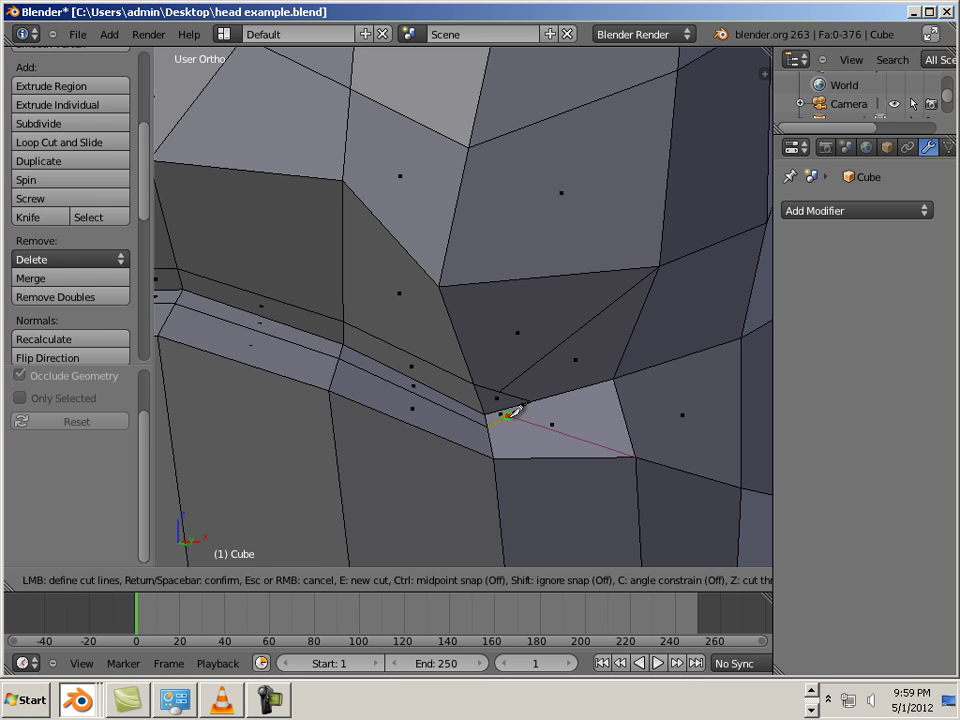
click(505, 414)
key(Return)
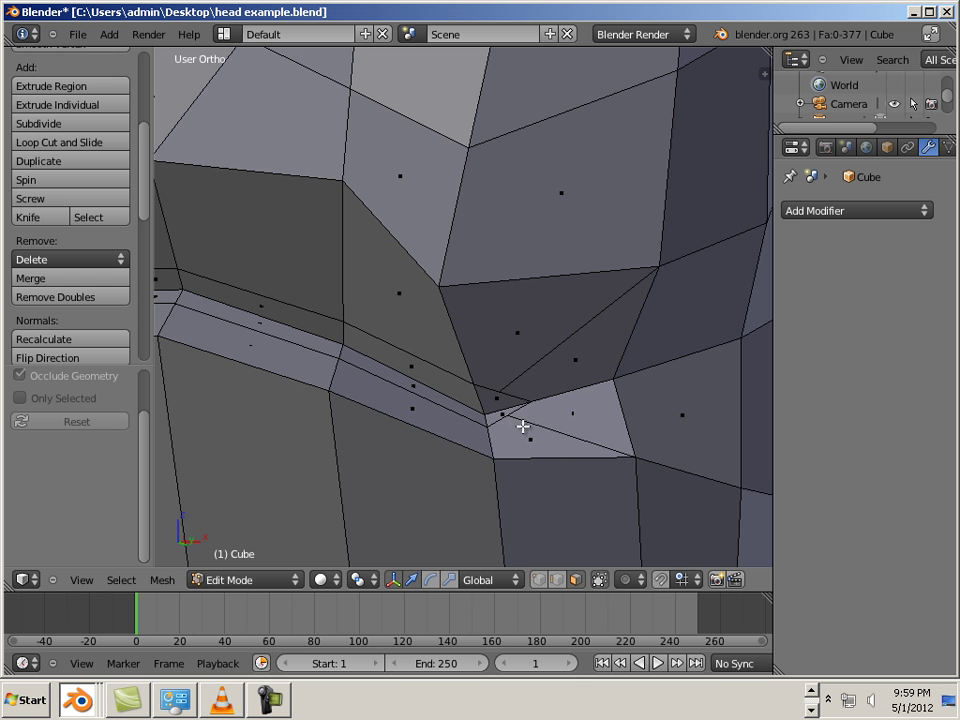
In Sculpt Mode, pull the outer tip of the mouth-corner cut inward toward the lip, and return to Edit Mode.
scroll(523, 426, up, 3)
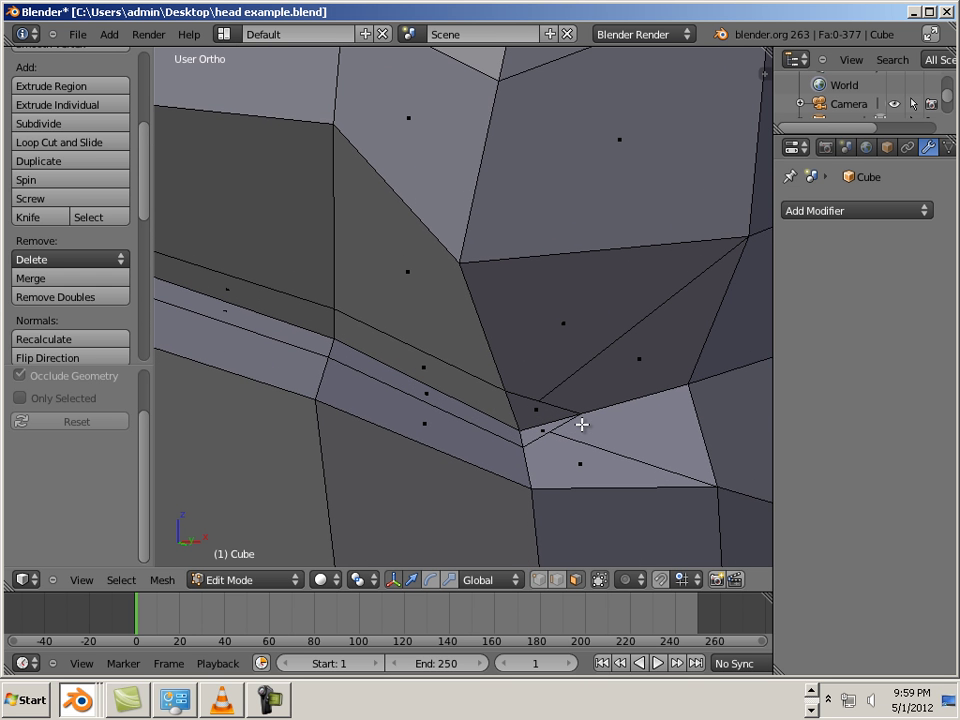
click(255, 580)
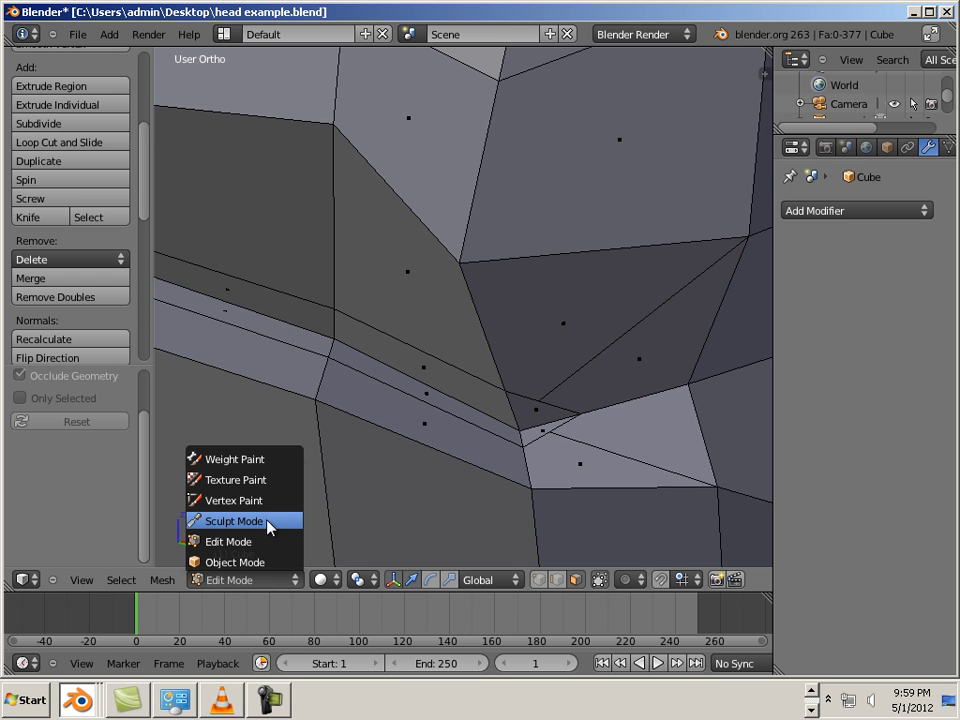
click(266, 521)
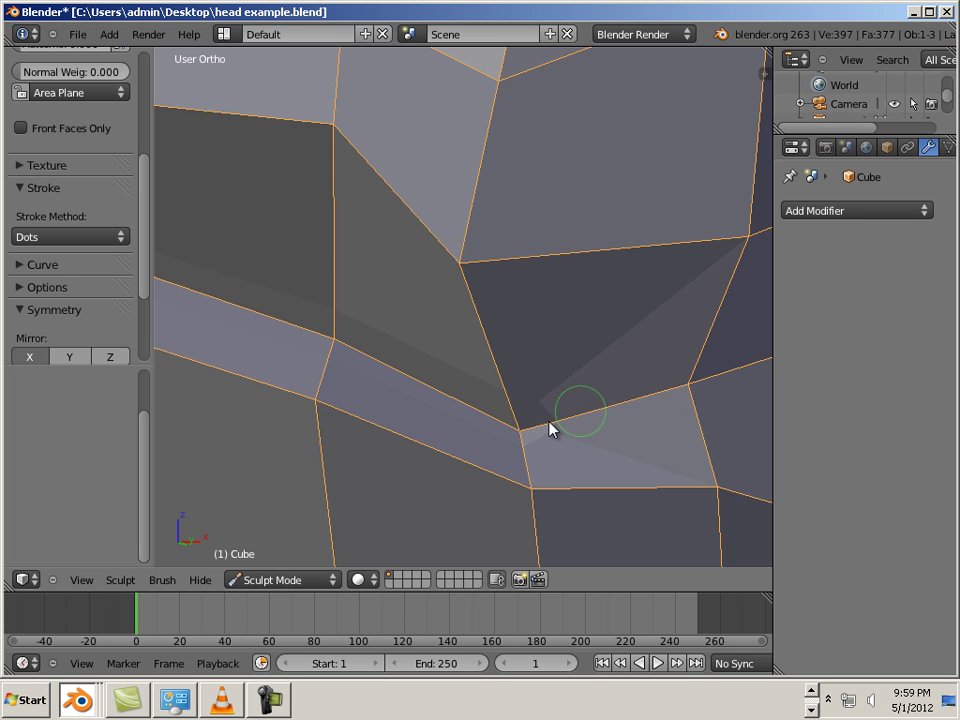
click(288, 580)
click(290, 541)
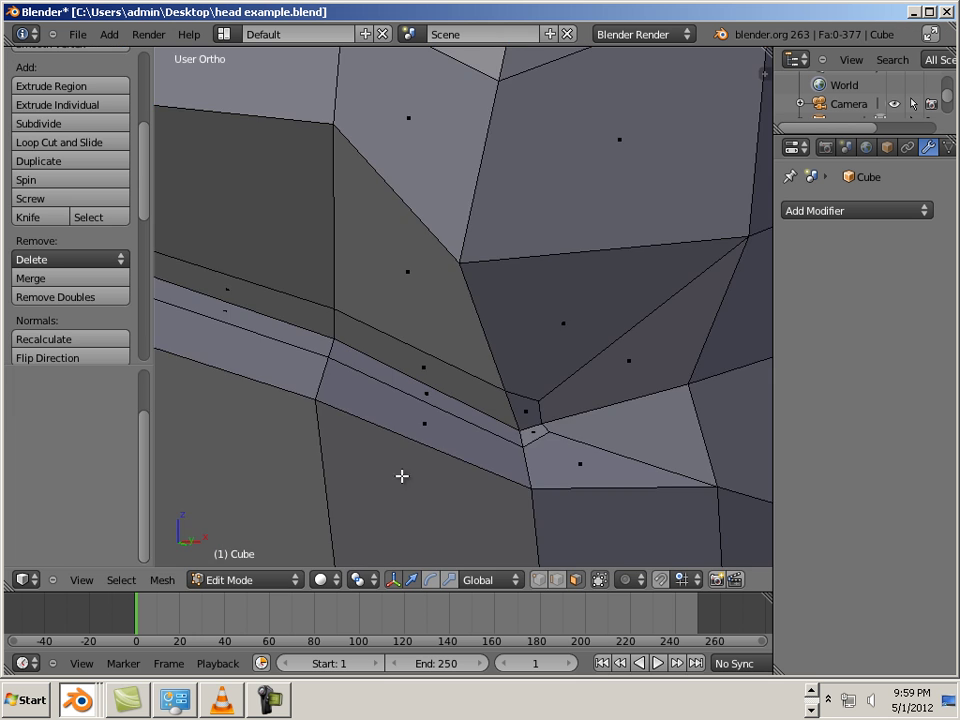
In Sculpt Mode, pull the cheek vertex beside the mouth corner outward to widen the adjoining faces, and return to Edit Mode.
middle_drag(401, 476, 450, 409)
scroll(450, 409, down, 3)
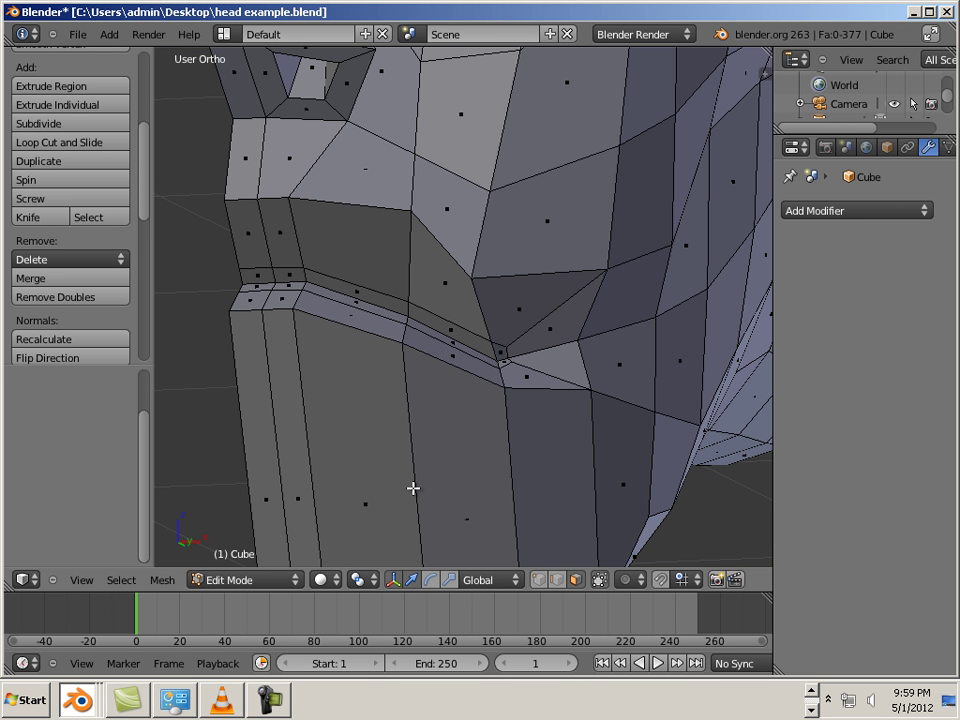
click(252, 579)
click(264, 520)
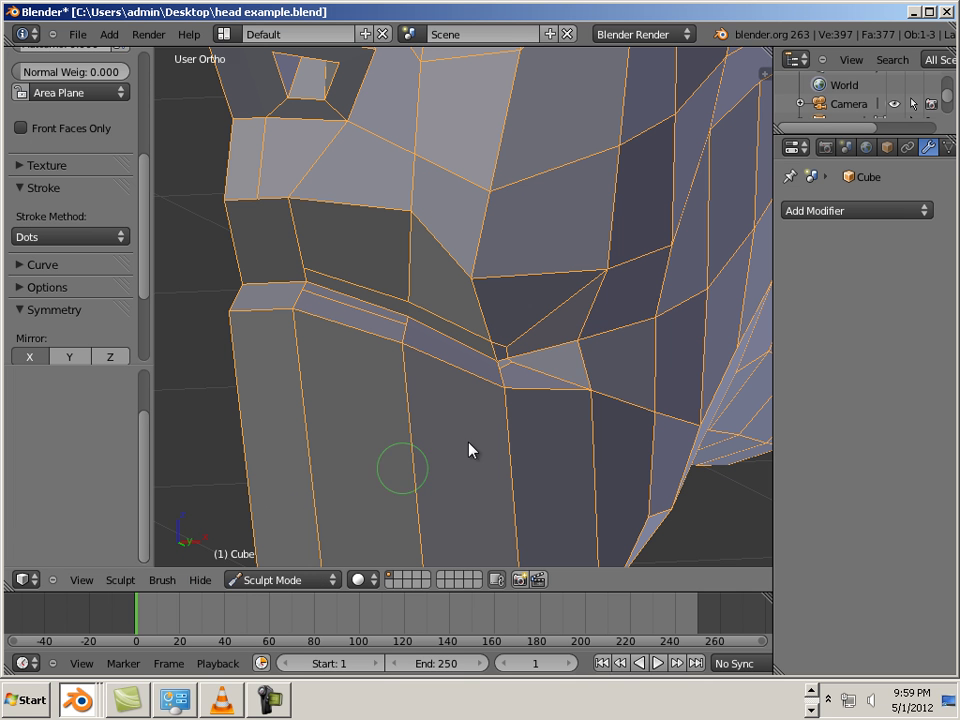
mouse_move(590, 352)
mouse_down()
mouse_move(628, 343)
mouse_move(367, 478)
mouse_up()
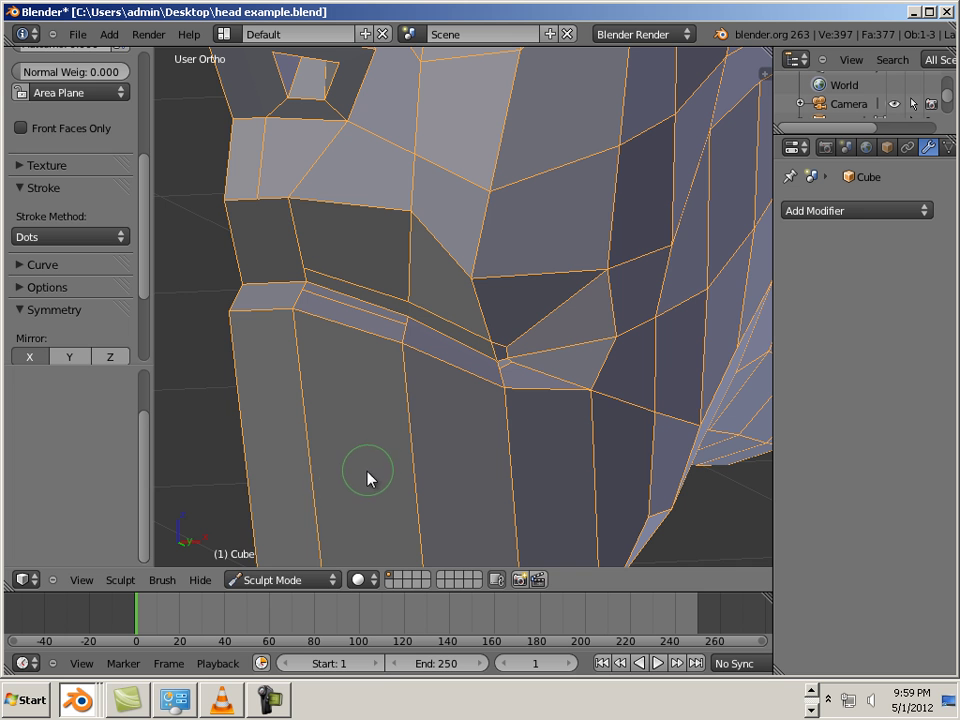
click(266, 580)
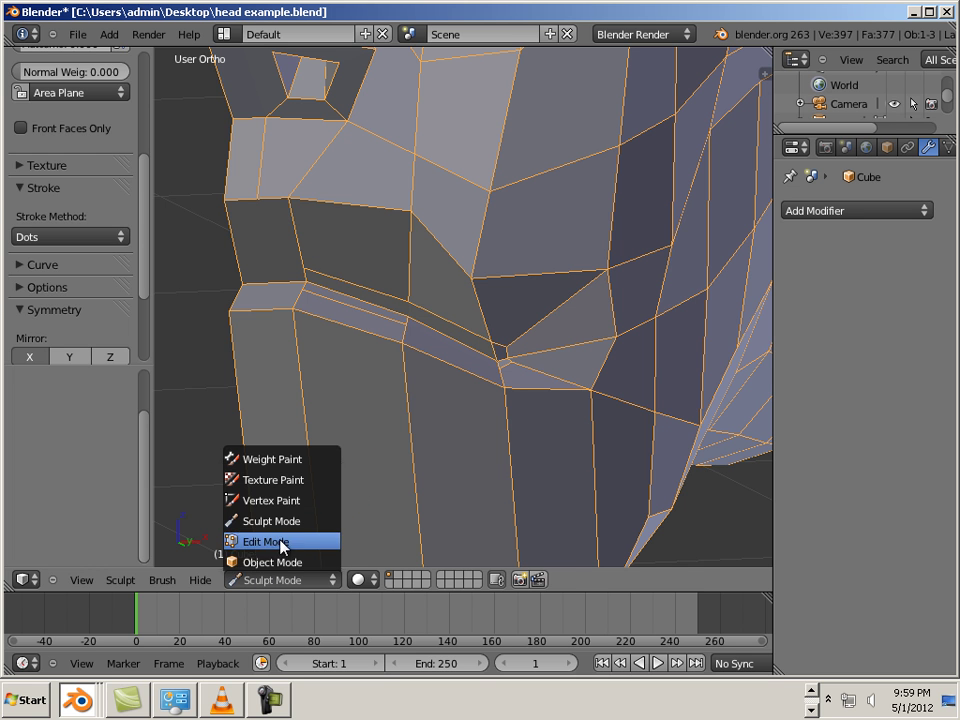
click(281, 543)
In Sculpt Mode, reshape the vertices above the upper lip and beside the mouth corner so the edges curve around the mouth.
middle_drag(339, 493, 328, 522)
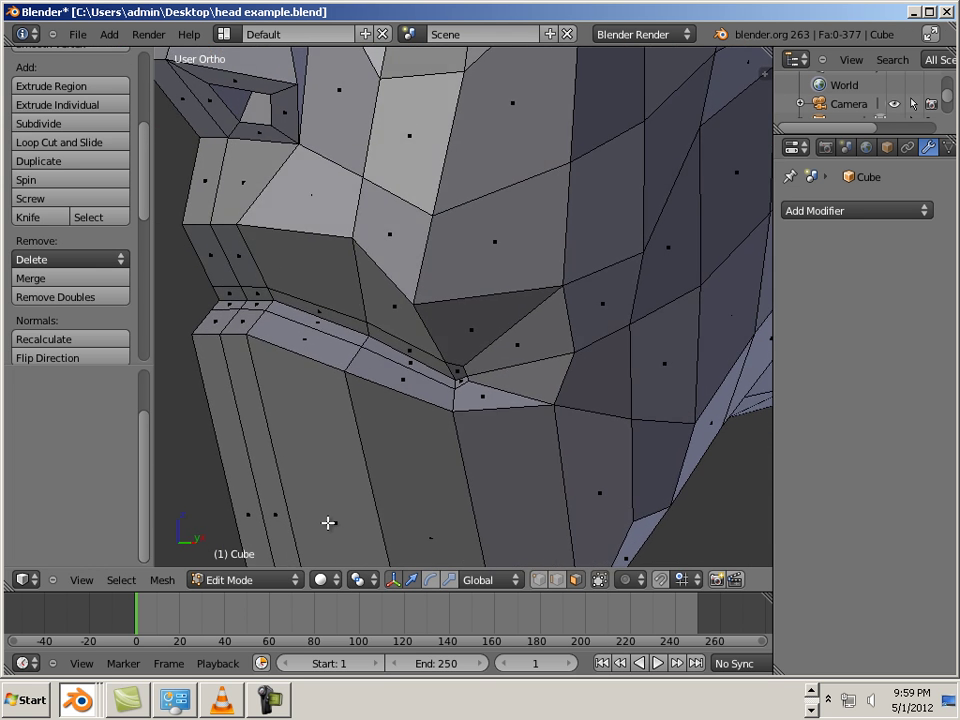
click(274, 580)
click(270, 526)
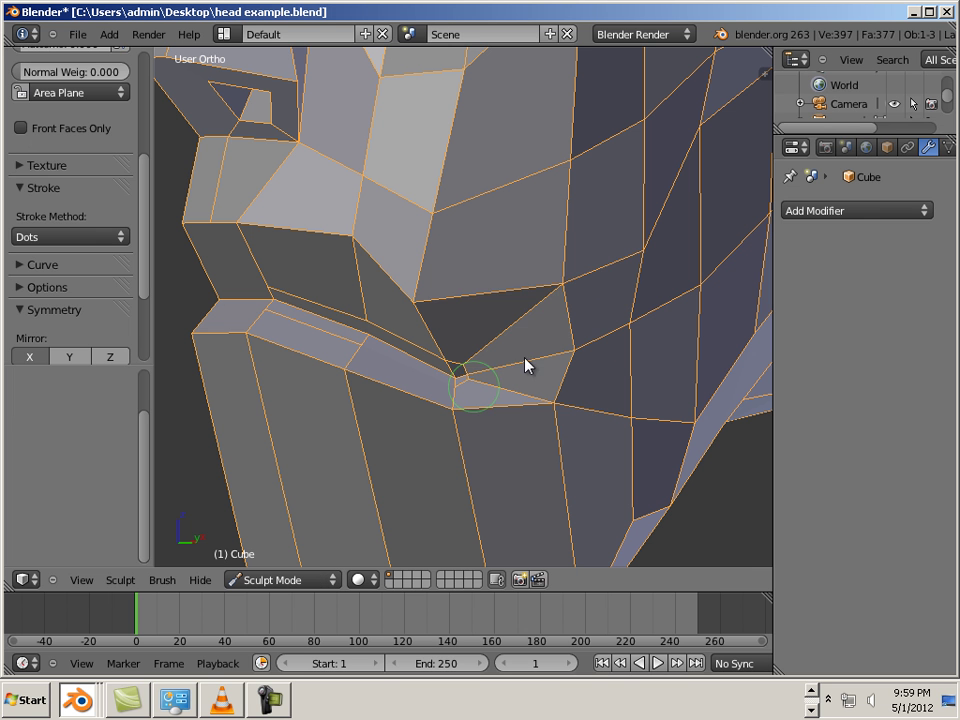
mouse_move(557, 305)
mouse_down()
mouse_move(516, 364)
mouse_move(435, 371)
mouse_move(437, 300)
mouse_move(450, 296)
mouse_up()
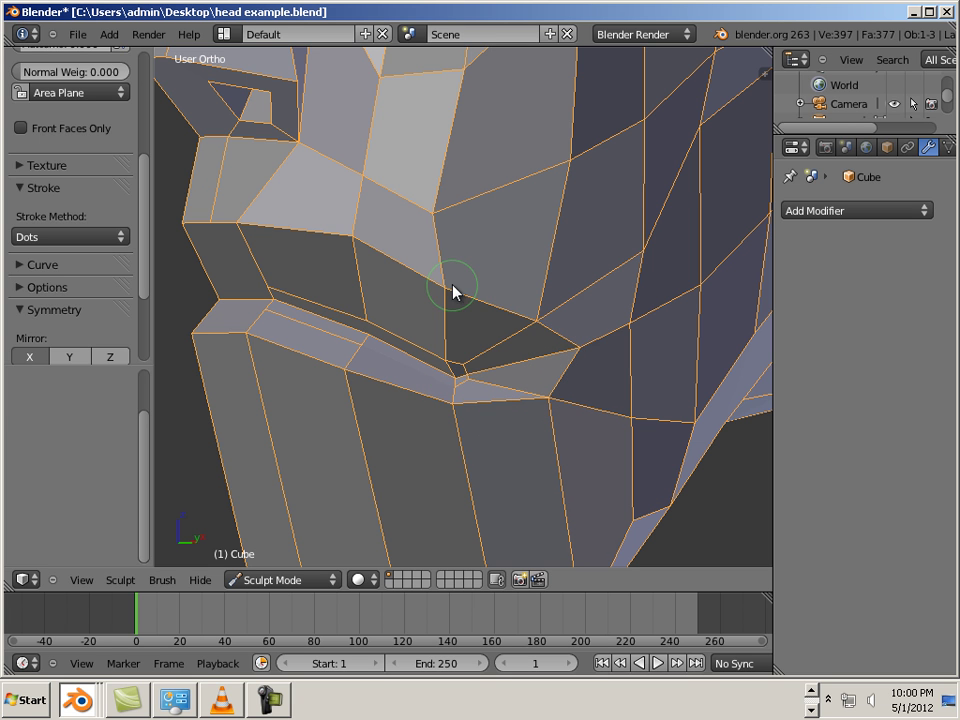
mouse_move(370, 262)
mouse_down()
mouse_move(229, 242)
mouse_move(245, 236)
mouse_up()
middle_drag(245, 395, 311, 424)
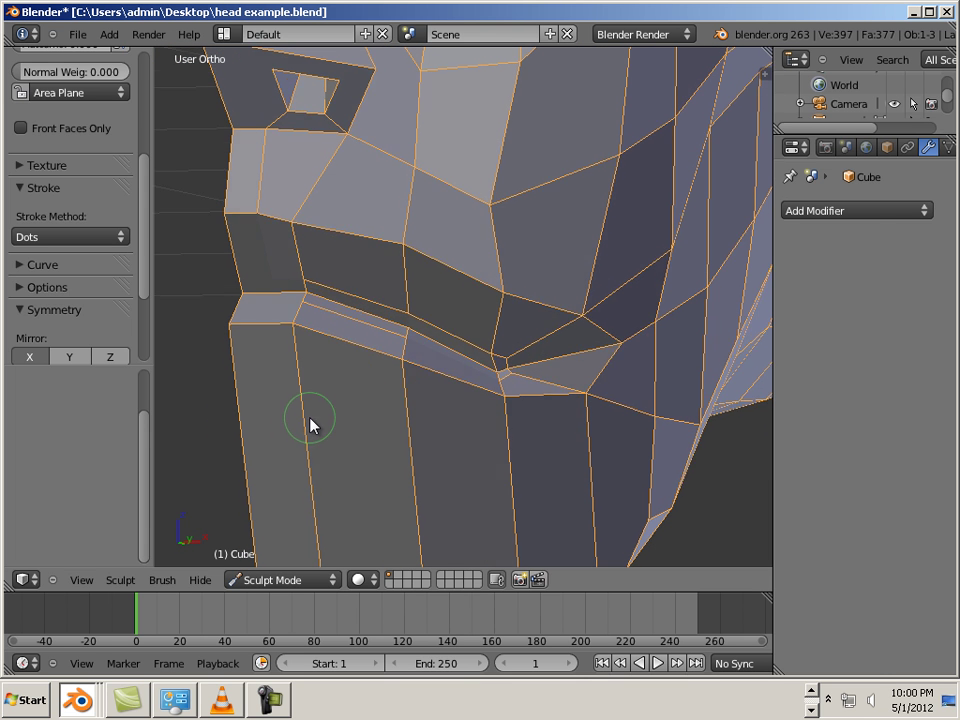
Open the head's object properties with its display settings and switch back to Edit Mode.
click(887, 148)
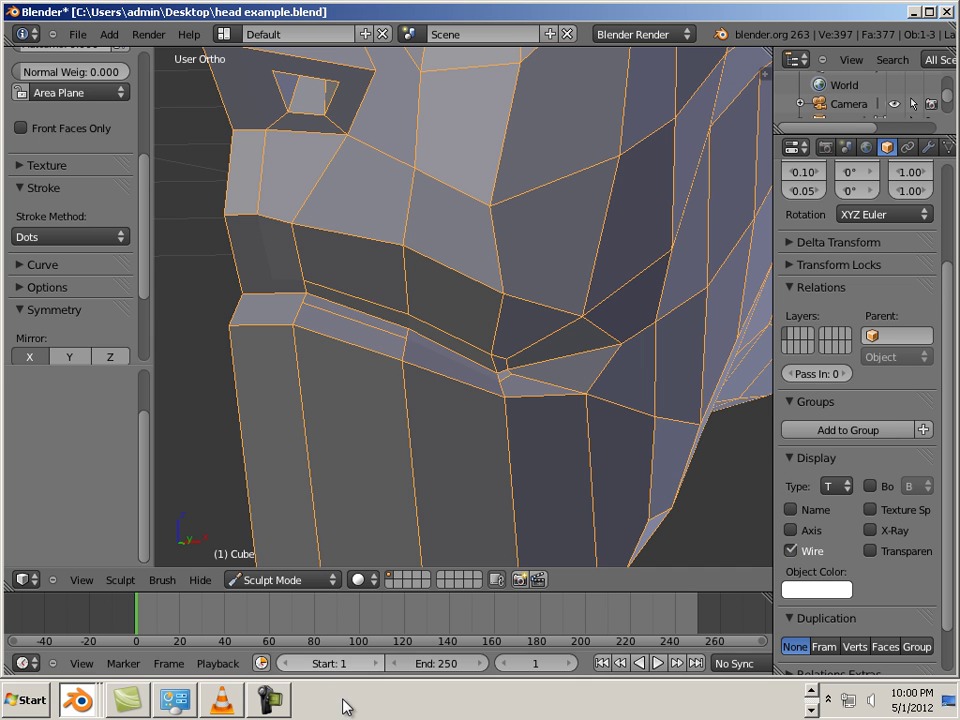
click(310, 580)
click(290, 541)
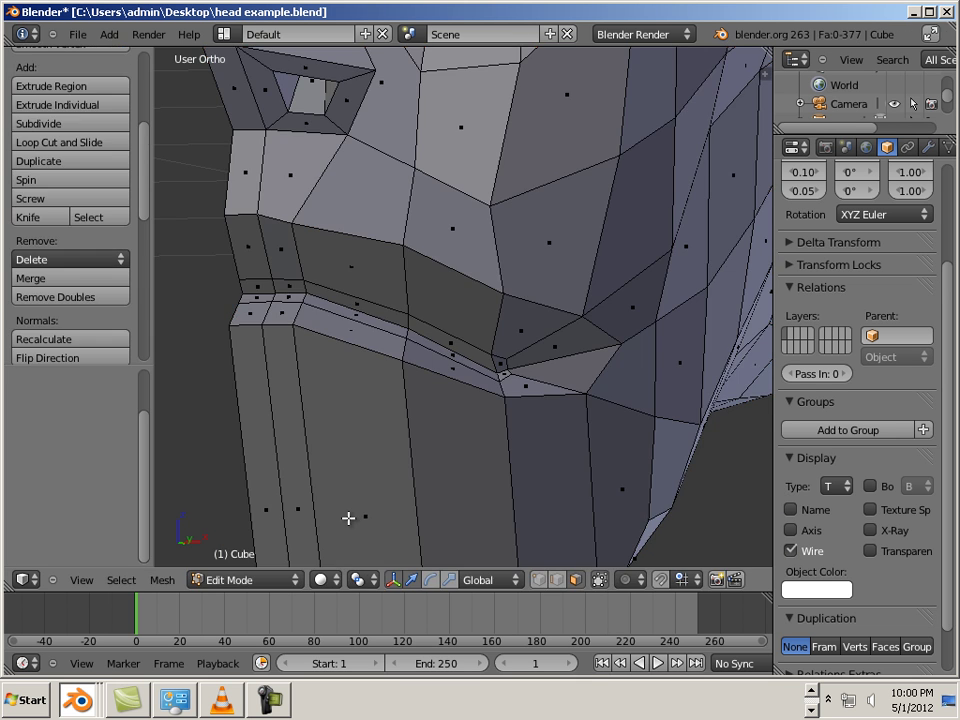
Select both rows of narrow faces along the mouth line, from the corner to the centre edge, and delete them to open the mouth.
scroll(497, 480, up, 4)
right_click(511, 469)
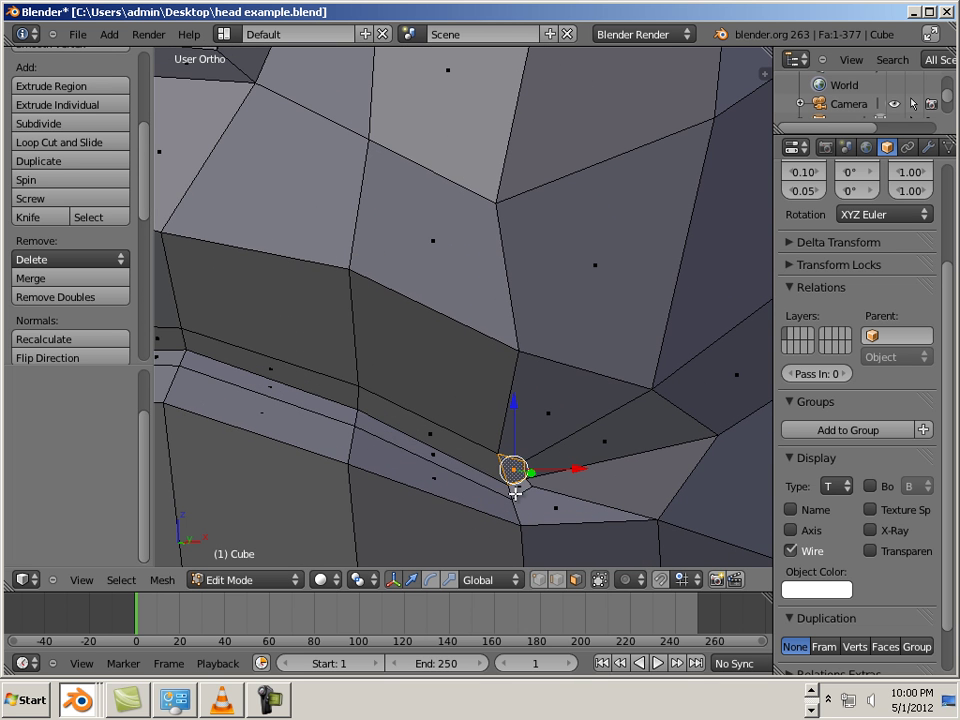
shift+right_click(510, 491)
shift+right_click(515, 487)
shift+right_click(428, 440)
shift+right_click(336, 405)
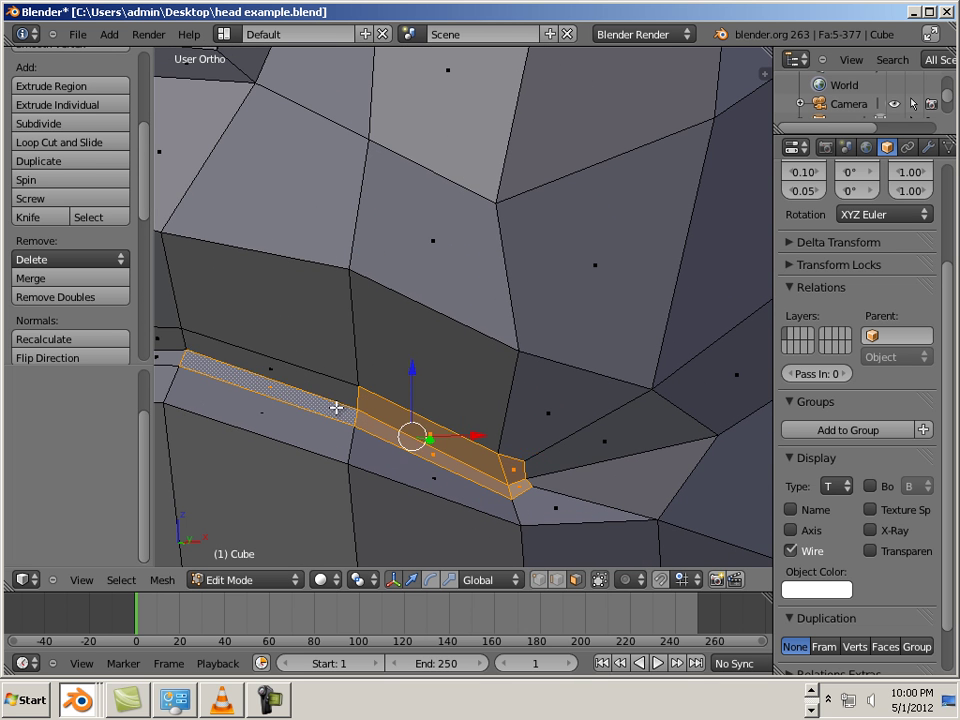
shift+right_click(329, 385)
shift+middle_drag(334, 444, 499, 444)
shift+right_click(352, 370)
shift+right_click(325, 352)
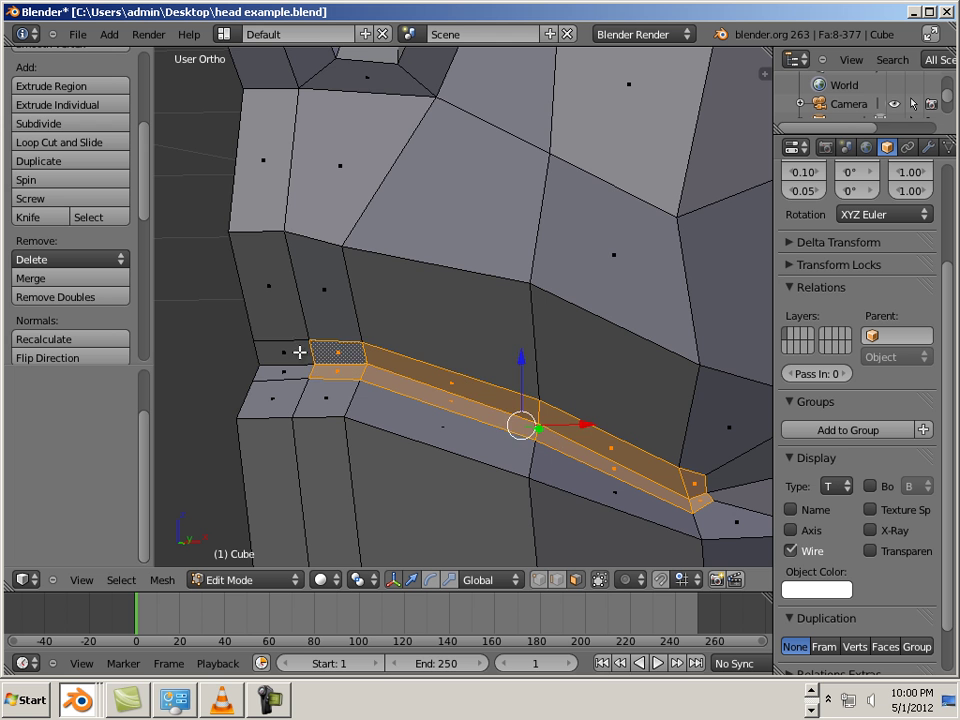
shift+right_click(294, 349)
shift+right_click(283, 371)
scroll(465, 415, down, 1)
scroll(465, 415, down, 2)
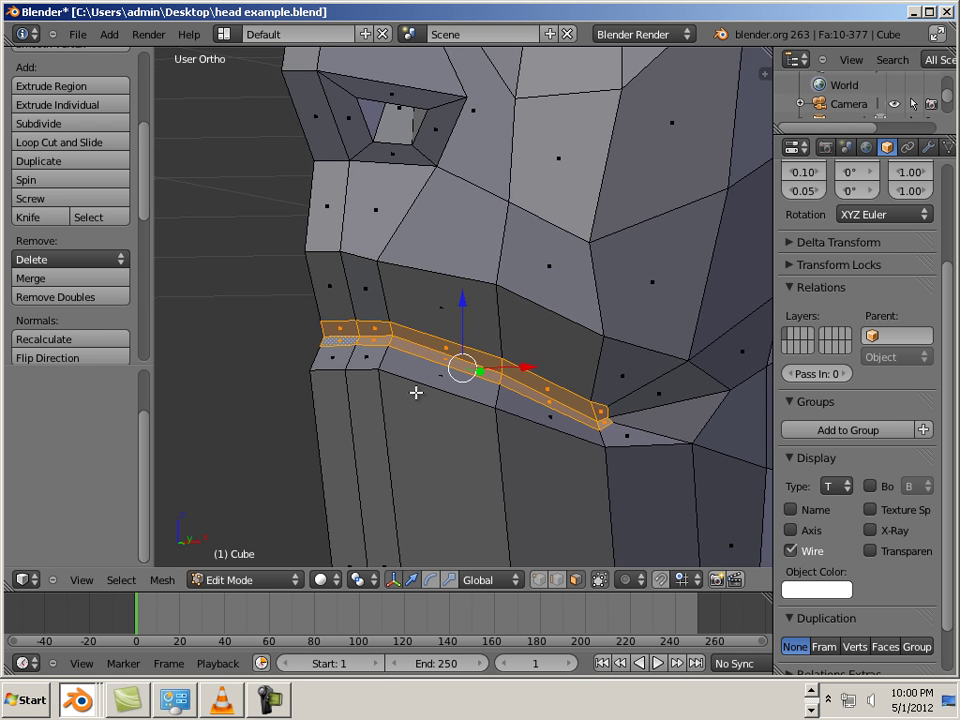
key(x)
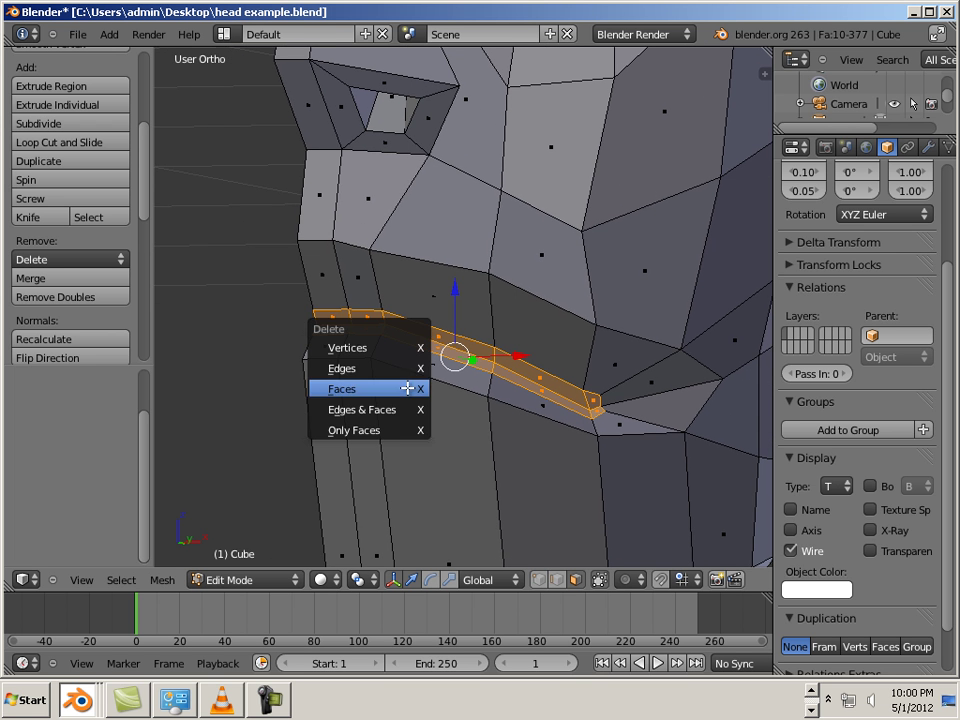
click(424, 389)
middle_drag(352, 405, 455, 349)
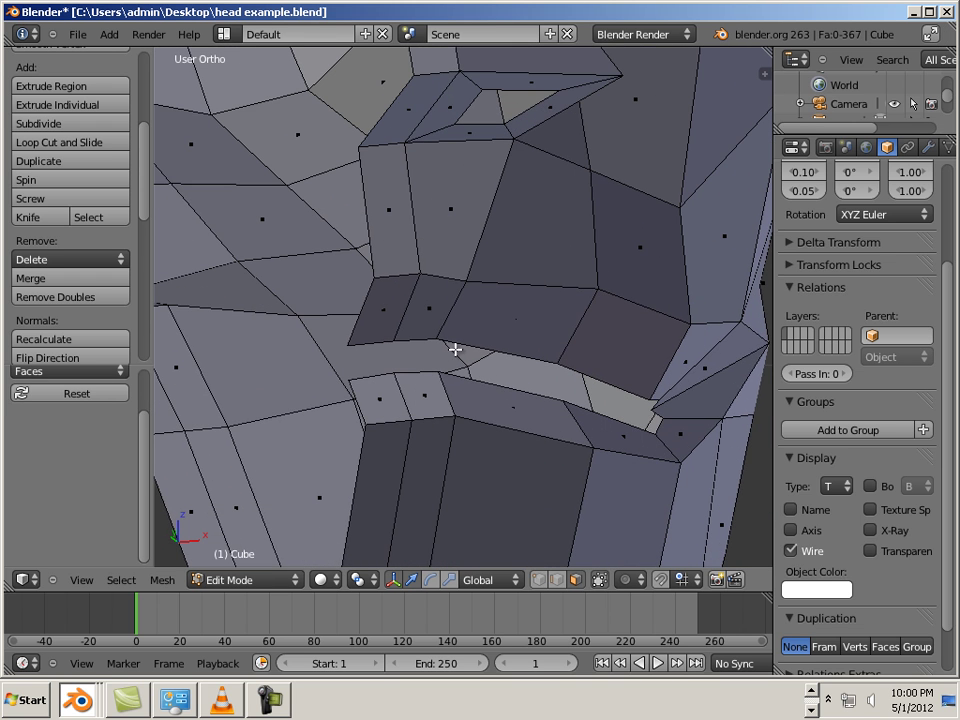
In edge selection, select the edge loop around the mouth opening, extrude it and move it about 0.301 along Y into the head.
click(560, 579)
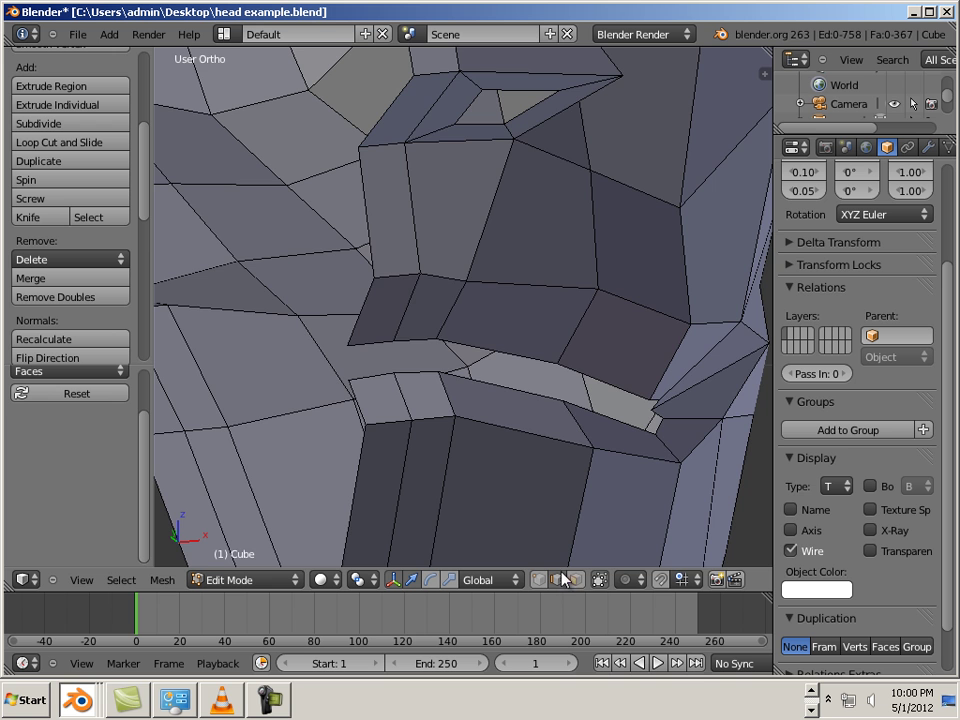
alt+right_click(527, 357)
middle_drag(564, 399, 727, 442)
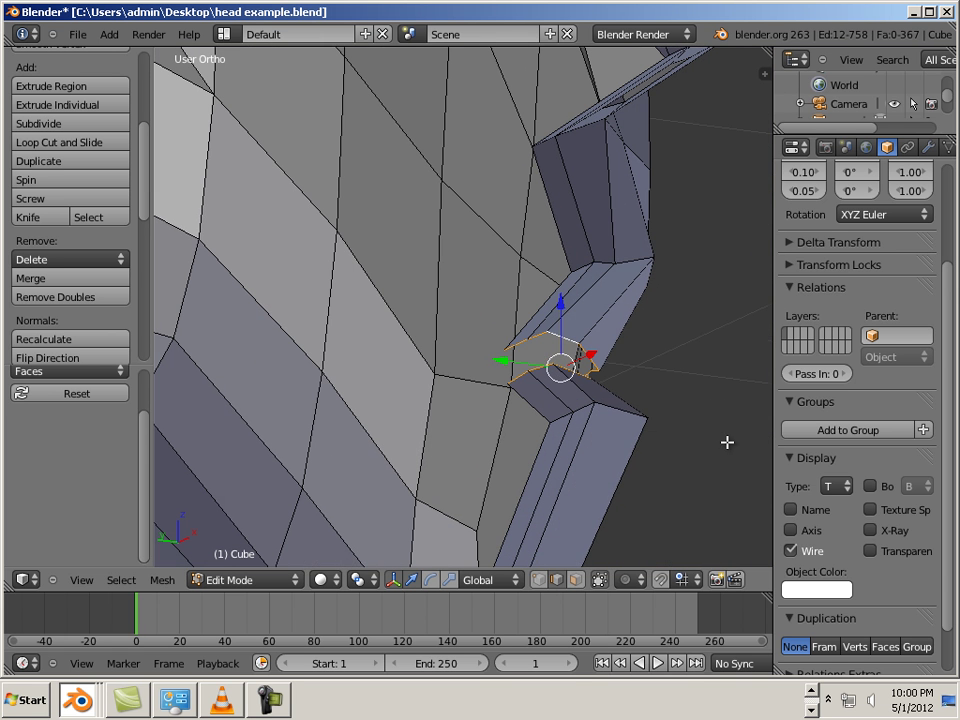
key(e)
click(704, 445)
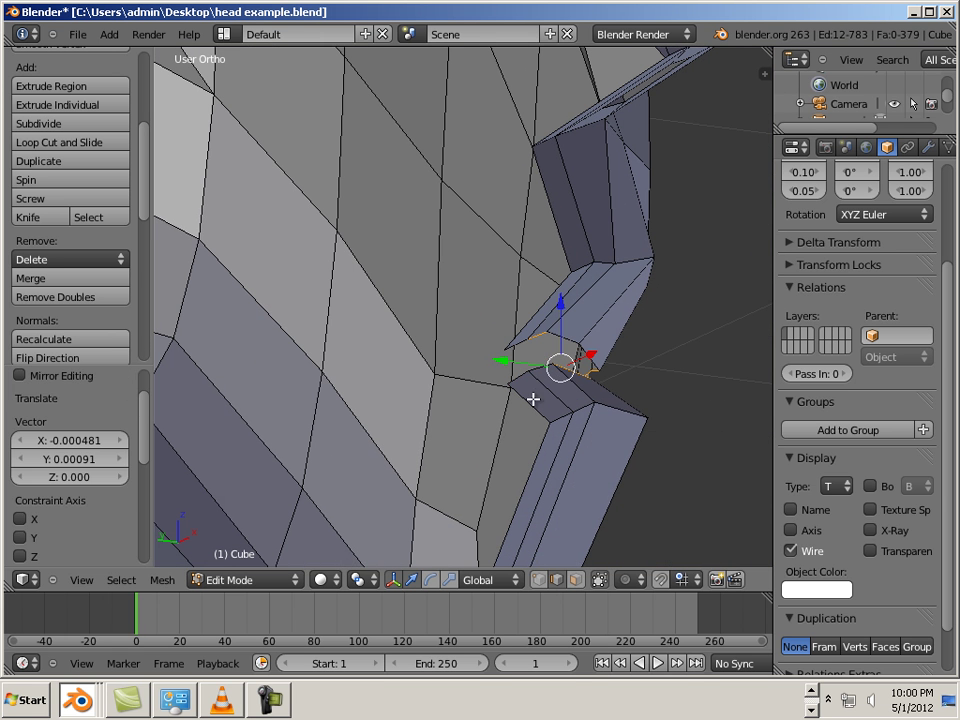
middle_drag(533, 399, 543, 388)
key(g)
key(y)
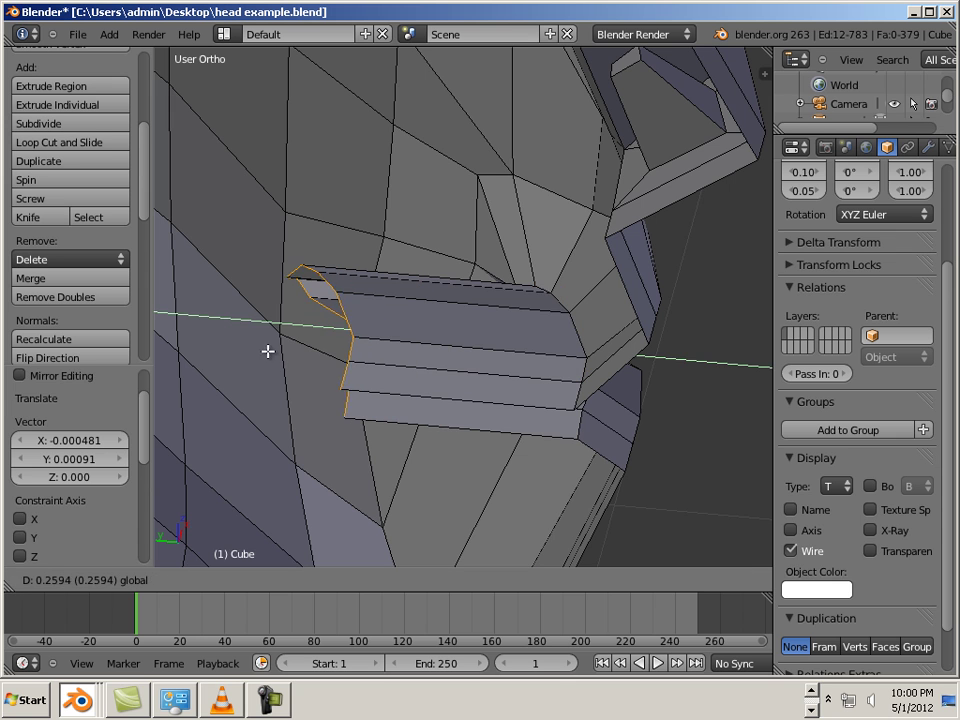
click(232, 346)
Scale the extruded inner mouth edge loop by 1.160 along the Z axis.
middle_drag(232, 346, 389, 362)
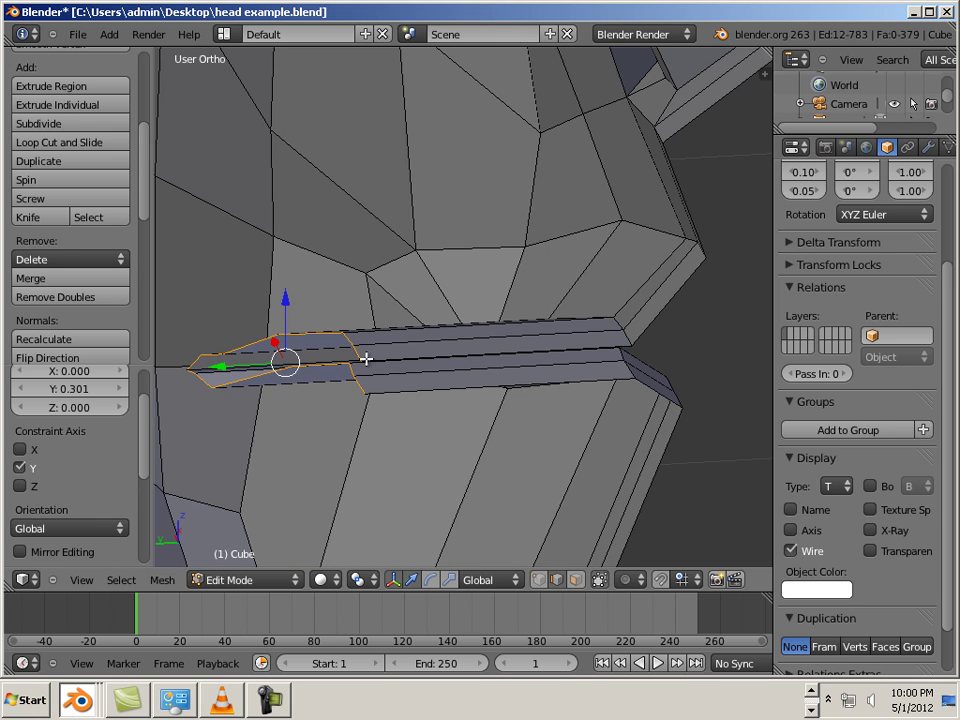
key(ctrl+alt+s)
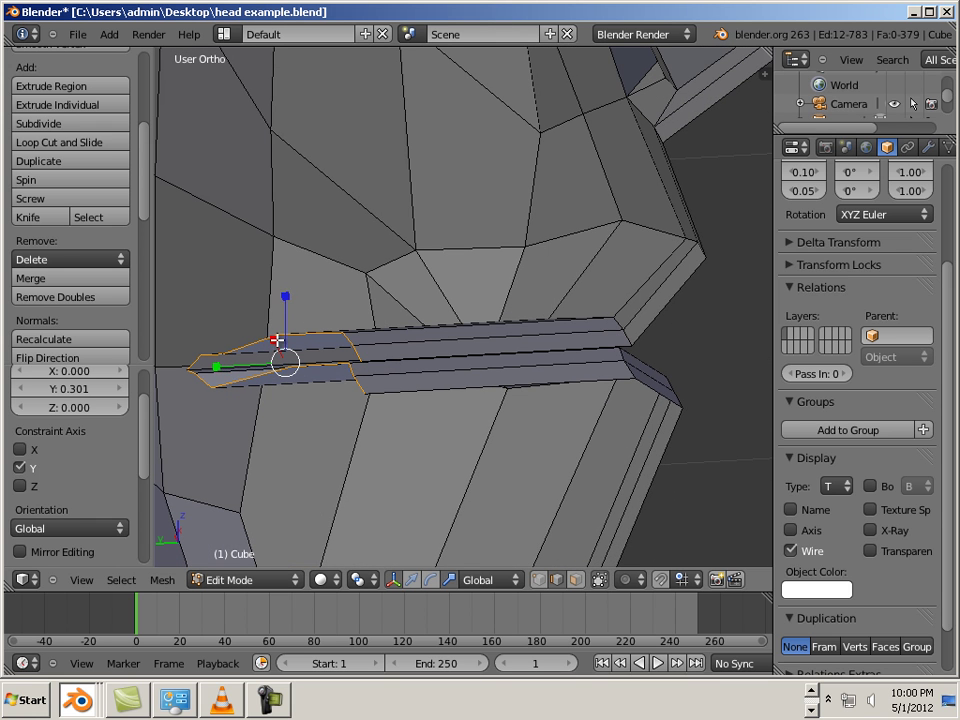
key(s)
key(Escape)
middle_drag(281, 392, 322, 362)
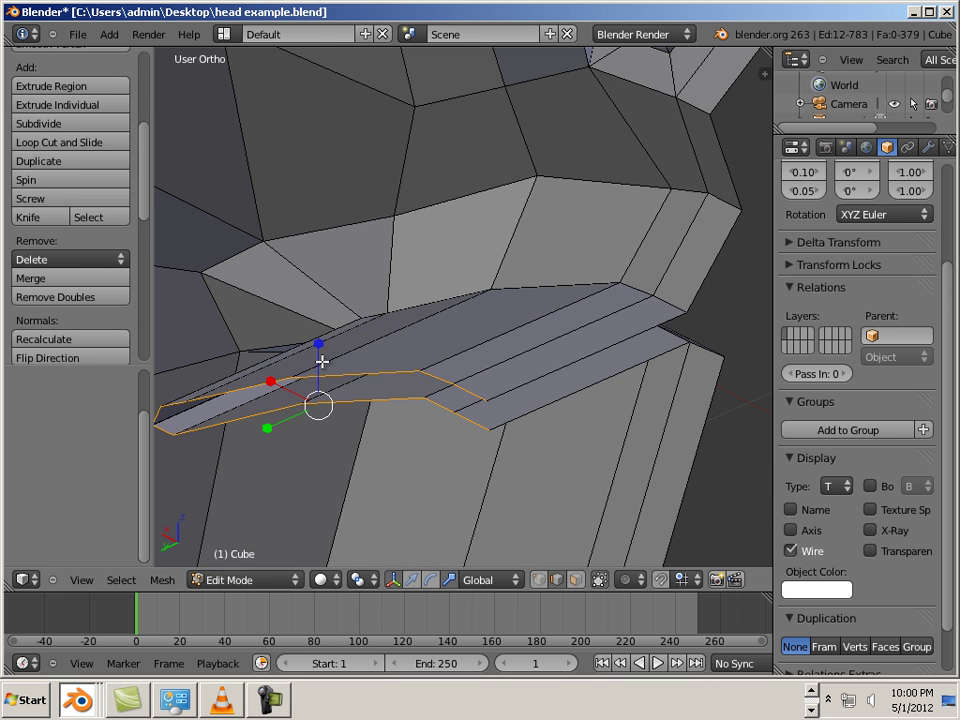
key(s)
key(z)
click(318, 343)
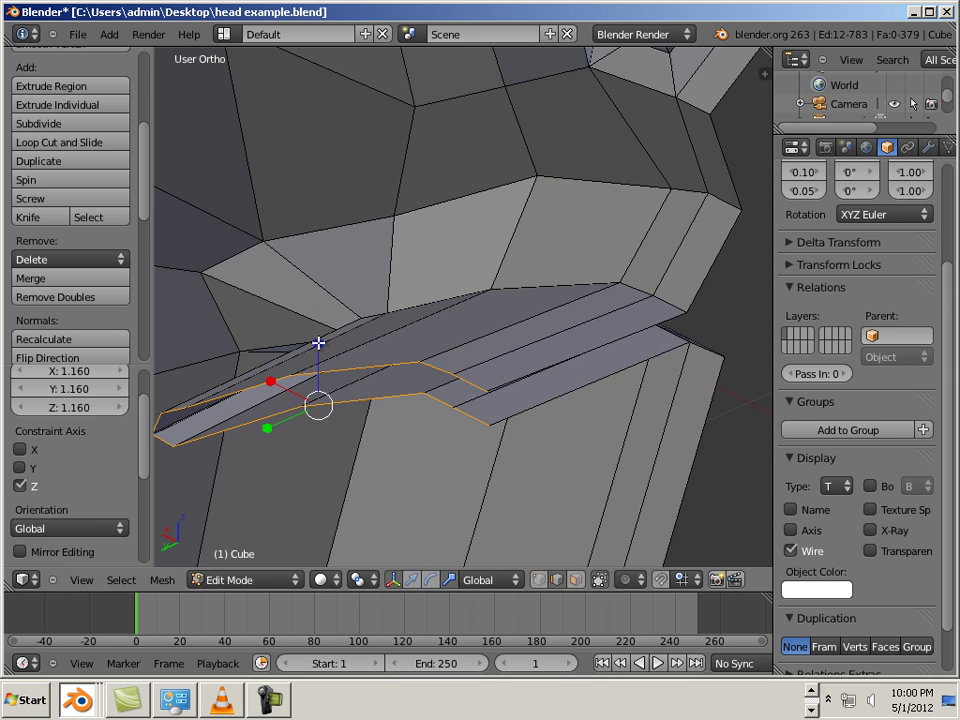
key(s)
key(Escape)
Switch to Sculpt Mode and choose the Inflate/Deflate brush set to Deflate.
middle_drag(276, 429, 332, 504)
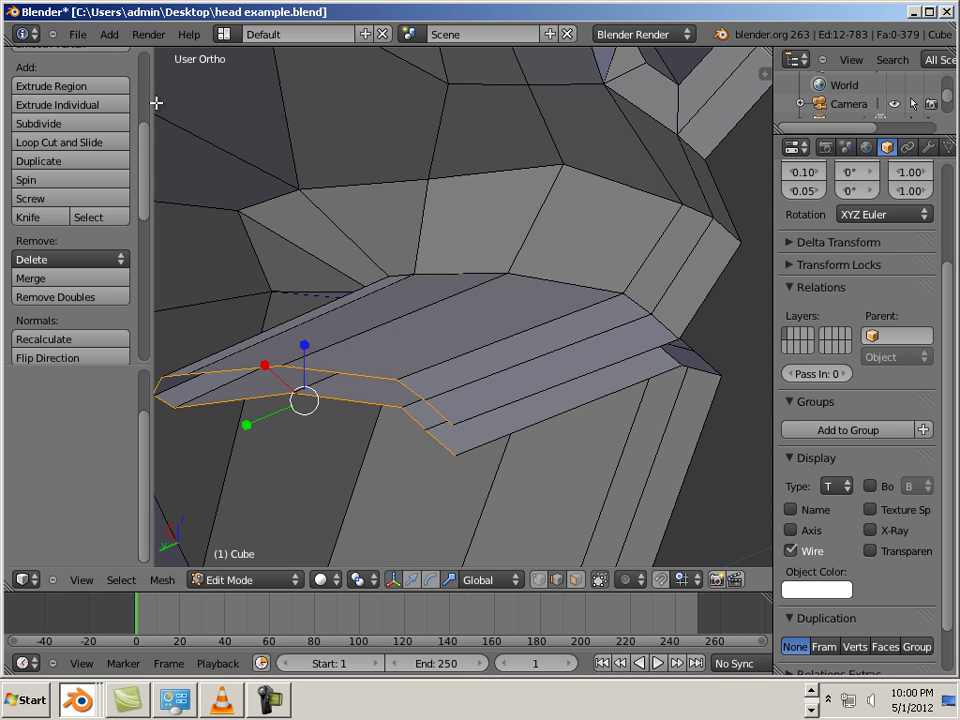
click(244, 580)
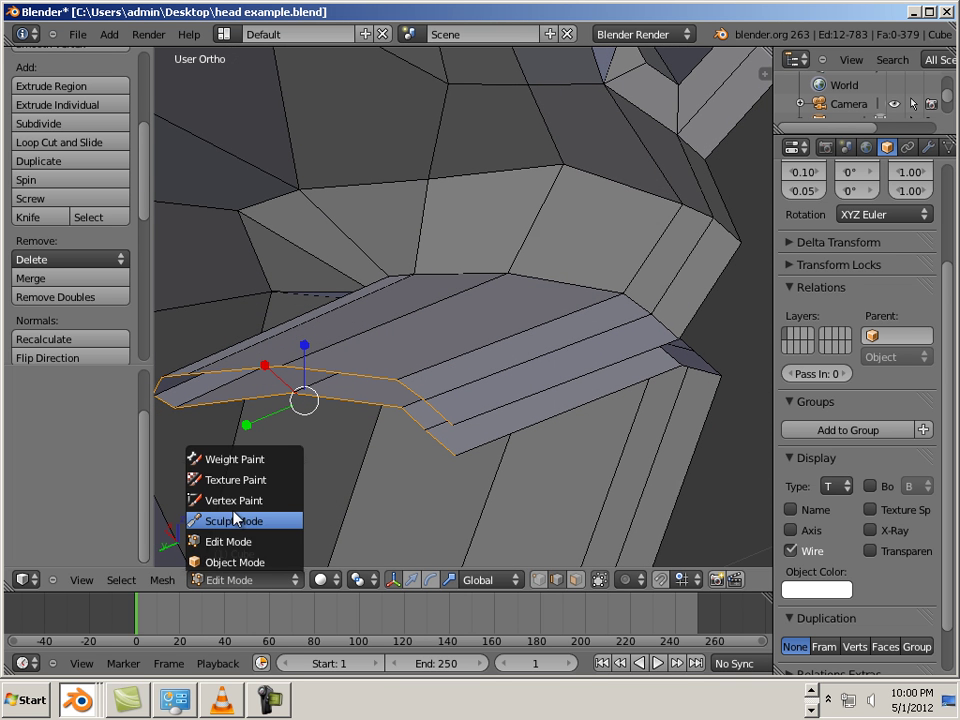
click(270, 517)
scroll(145, 227, up, 5)
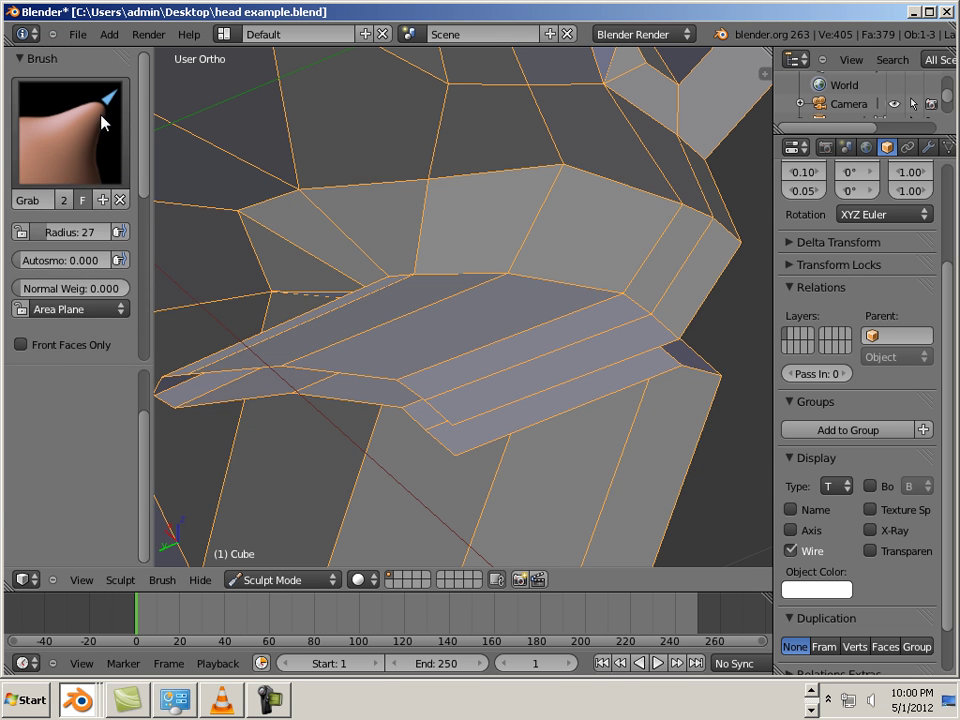
click(103, 124)
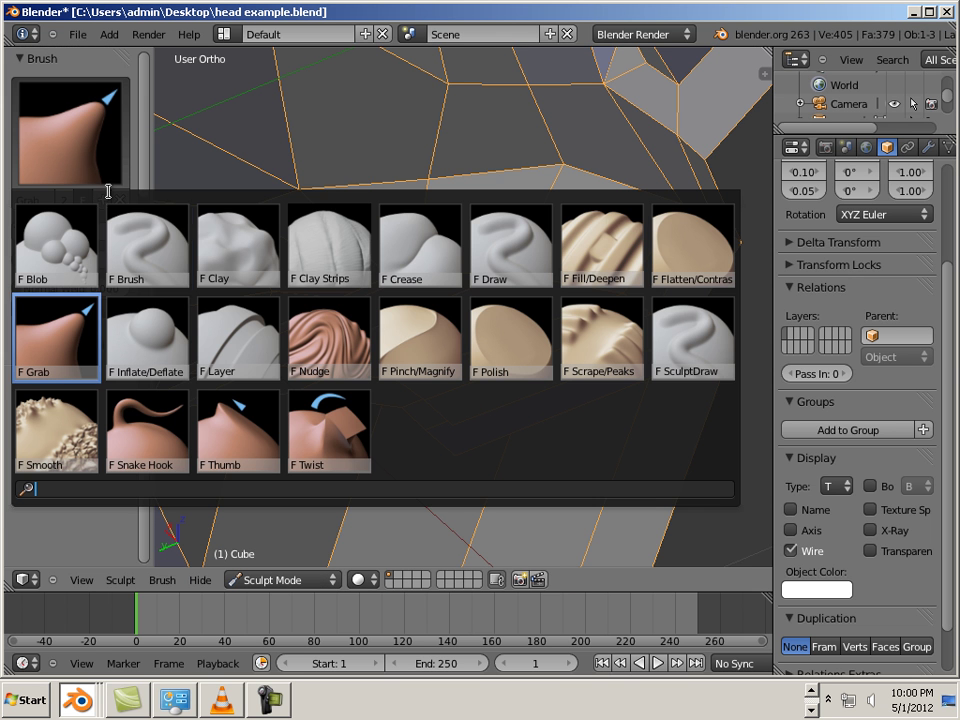
click(156, 342)
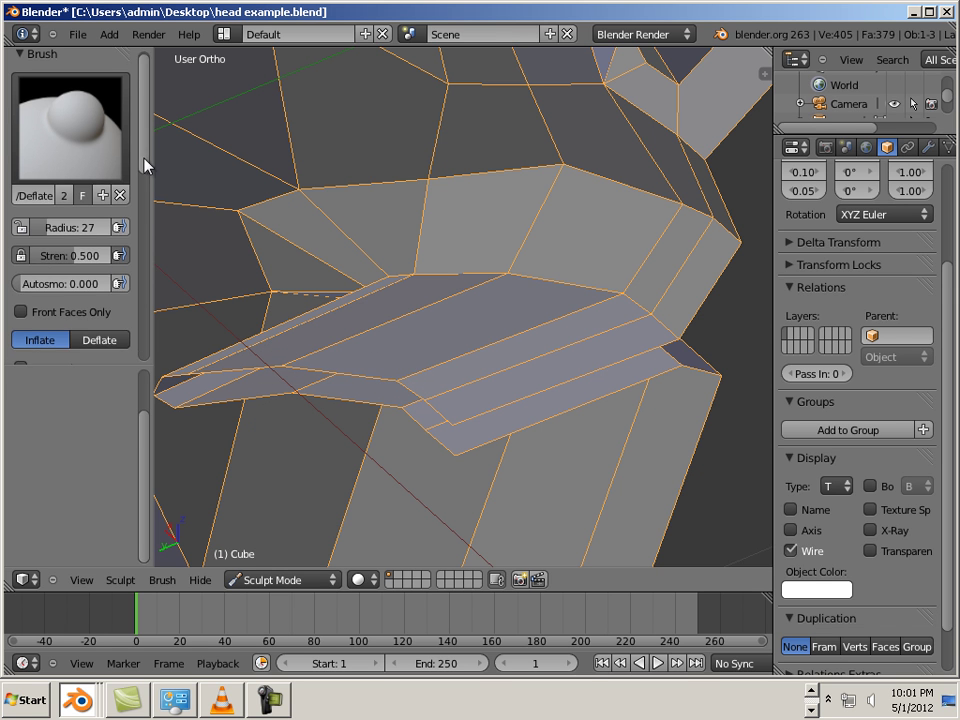
scroll(140, 180, down, 3)
click(115, 238)
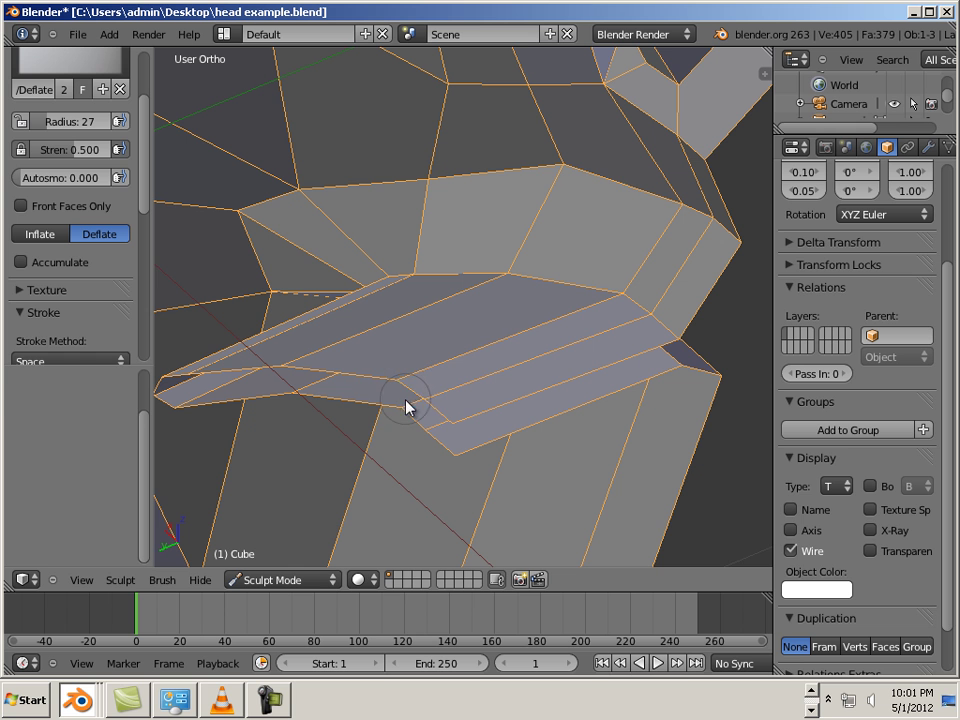
Enlarge the brush to radius 95 with strength 0.768 and deflate the inner end of the mouth cavity to spread its edges apart.
key(bracketright)
key(bracketright)
key(bracketright)
key(bracketright)
key(bracketright)
key(bracketright)
key(bracketright)
key(bracketright)
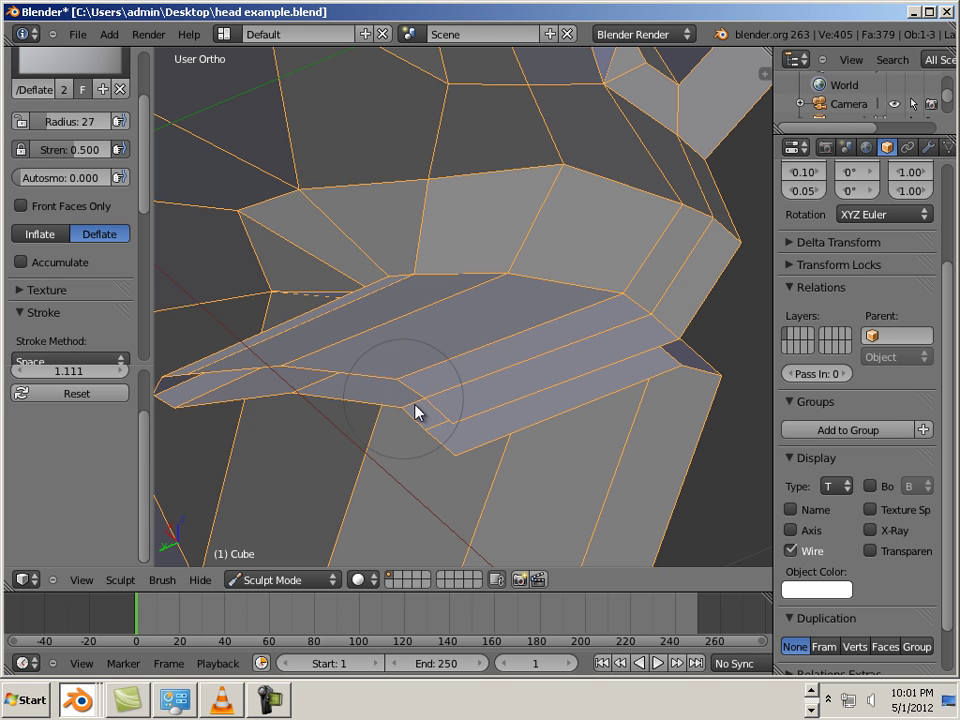
mouse_move(435, 424)
mouse_down()
mouse_move(388, 381)
mouse_move(392, 411)
mouse_move(433, 409)
mouse_move(388, 406)
mouse_up()
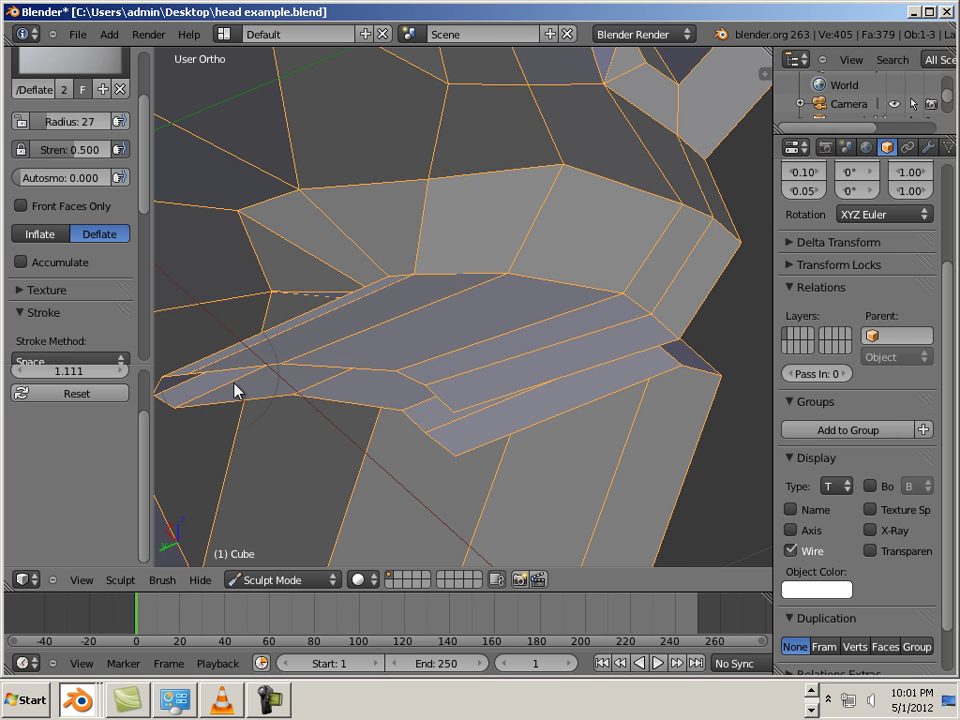
mouse_move(236, 390)
mouse_down()
mouse_move(197, 394)
mouse_move(178, 381)
mouse_move(184, 399)
mouse_move(213, 418)
mouse_up()
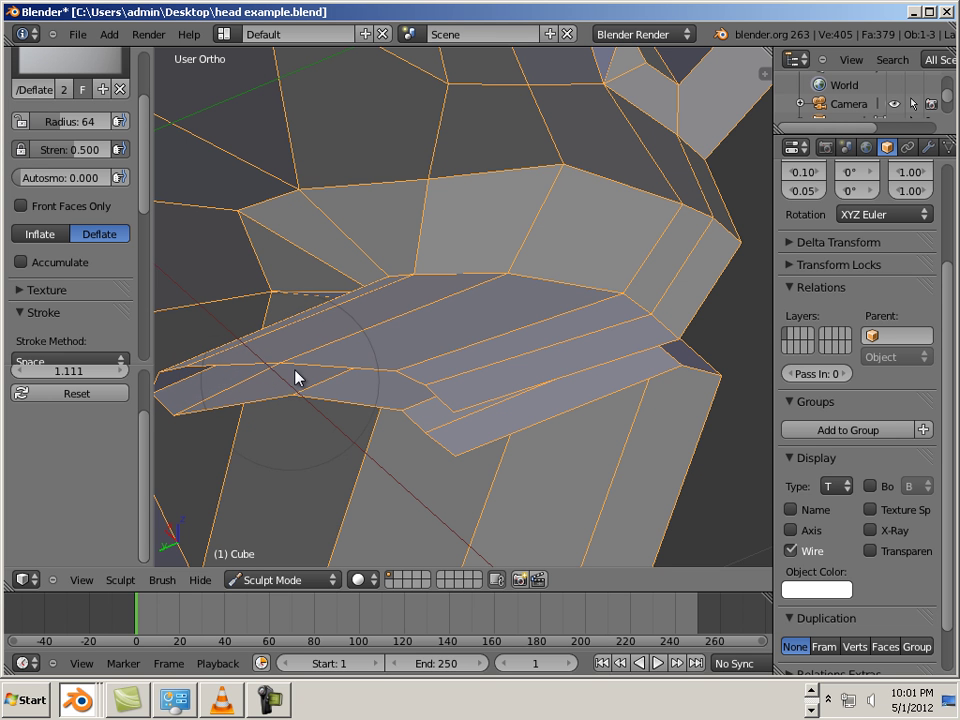
mouse_move(392, 411)
mouse_down()
mouse_move(366, 392)
mouse_move(306, 379)
mouse_move(289, 377)
mouse_move(336, 416)
mouse_move(326, 401)
mouse_move(249, 394)
mouse_move(388, 392)
mouse_move(414, 420)
mouse_move(441, 409)
mouse_move(407, 392)
mouse_move(403, 378)
mouse_move(394, 403)
mouse_move(302, 418)
mouse_move(226, 390)
mouse_up()
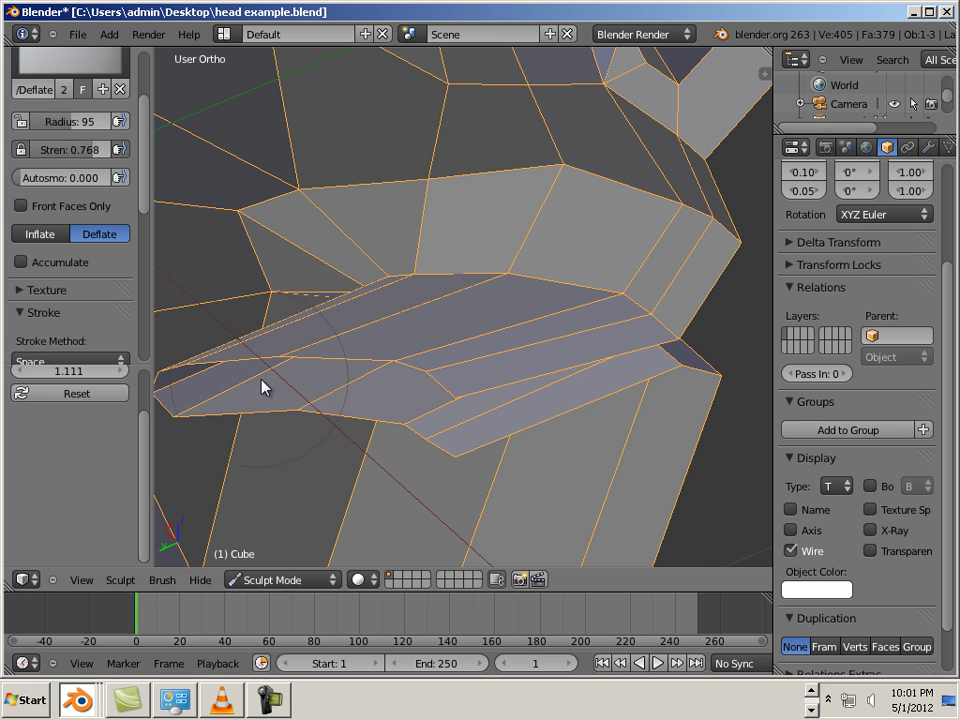
mouse_move(296, 410)
mouse_down()
mouse_move(375, 390)
mouse_move(450, 452)
mouse_move(321, 422)
mouse_move(195, 429)
mouse_move(259, 415)
mouse_up()
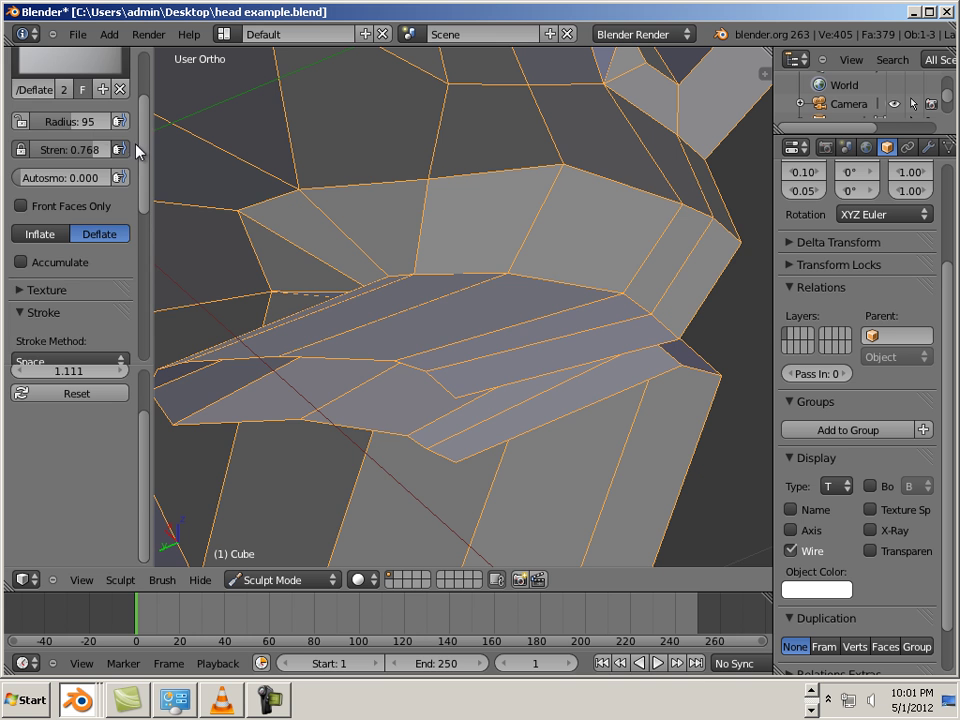
With the Grab brush at radius 48, pull the vertices of the mouth cavity's lower inner edge downward.
scroll(80, 130, up, 5)
click(70, 125)
click(64, 310)
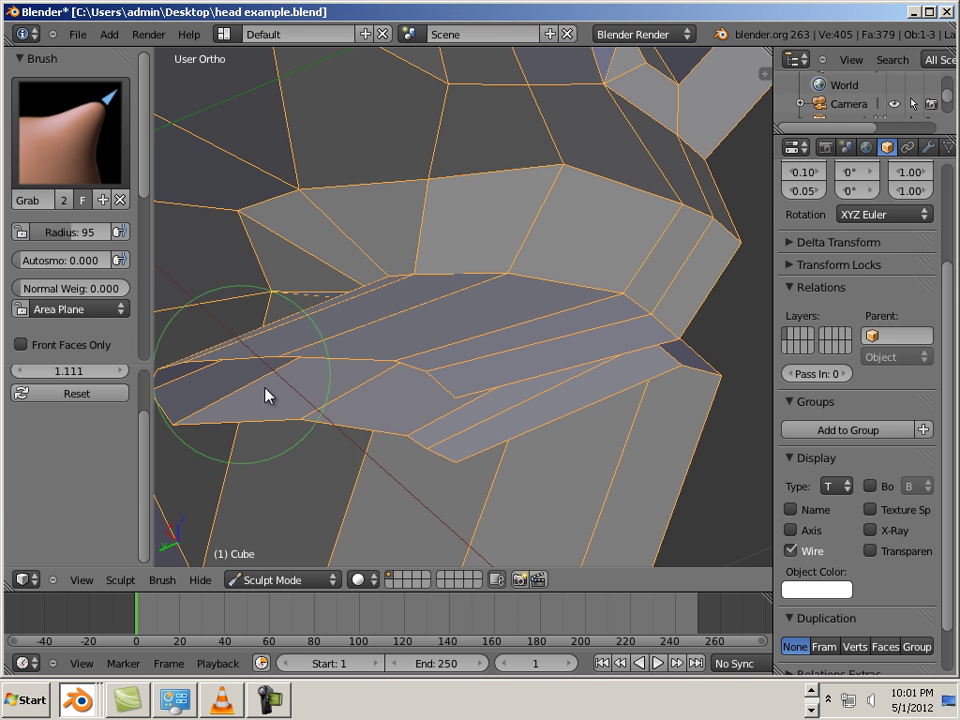
key(bracketleft)
key(bracketleft)
key(bracketleft)
key(bracketleft)
key(bracketleft)
key(bracketleft)
mouse_move(408, 438)
mouse_down()
mouse_move(400, 462)
mouse_move(453, 487)
mouse_move(441, 485)
mouse_up()
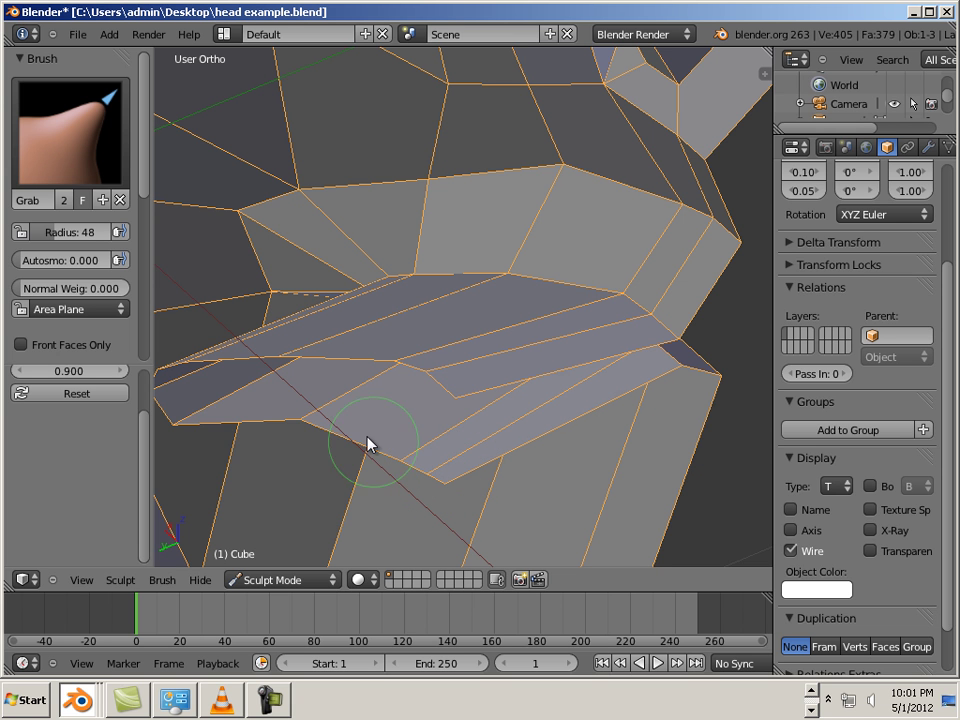
drag(367, 439, 363, 449)
drag(302, 414, 286, 453)
drag(180, 420, 177, 428)
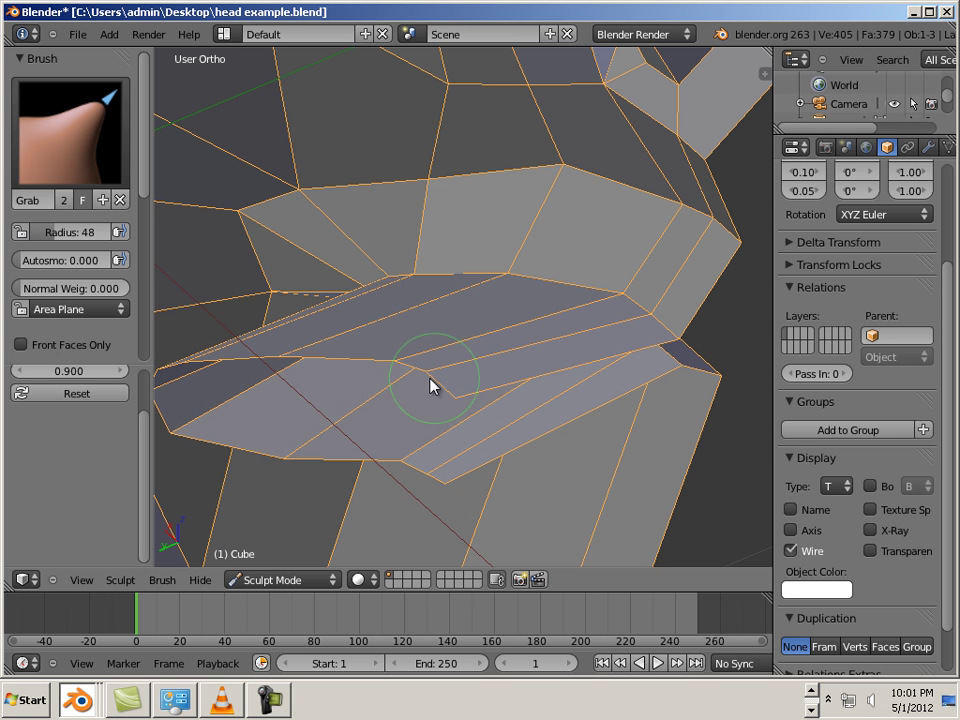
Pull the vertices of the mouth cavity's upper inner edge upward with the Grab brush.
mouse_move(432, 385)
mouse_down()
mouse_move(441, 373)
mouse_move(474, 392)
mouse_up()
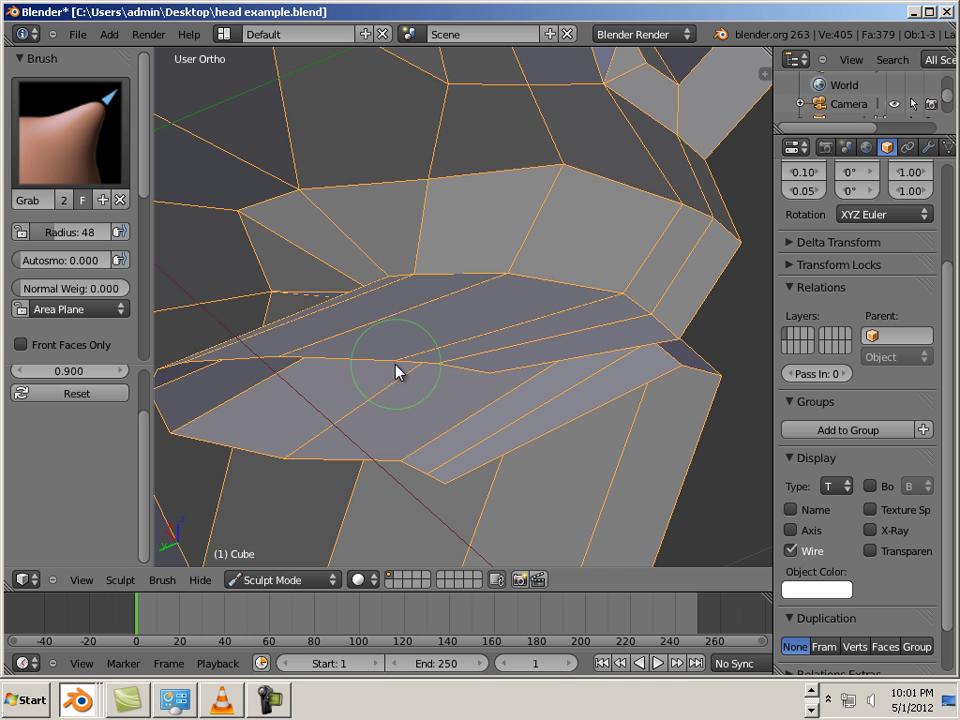
drag(396, 366, 399, 358)
mouse_move(304, 357)
mouse_down()
mouse_move(322, 347)
mouse_move(285, 341)
mouse_up()
drag(220, 352, 250, 341)
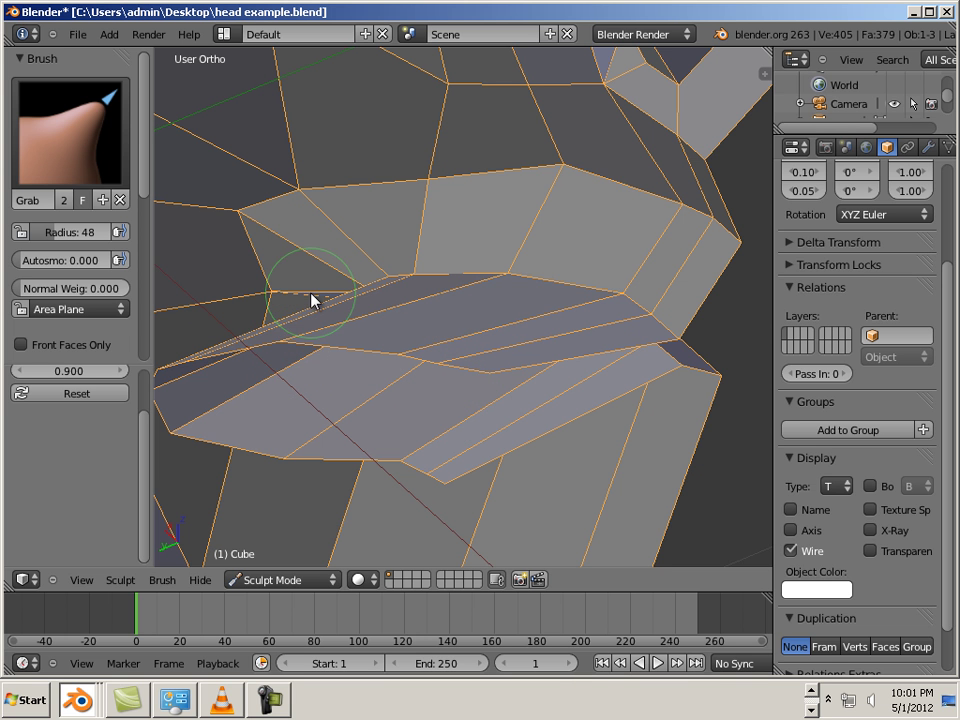
Show the head as a wireframe in top view and return to Edit Mode with vertex selection.
mouse_move(574, 356)
middle_down()
mouse_move(441, 401)
mouse_move(325, 375)
mouse_move(405, 369)
mouse_move(371, 424)
mouse_move(324, 371)
mouse_move(379, 392)
mouse_move(366, 396)
mouse_move(365, 374)
middle_up()
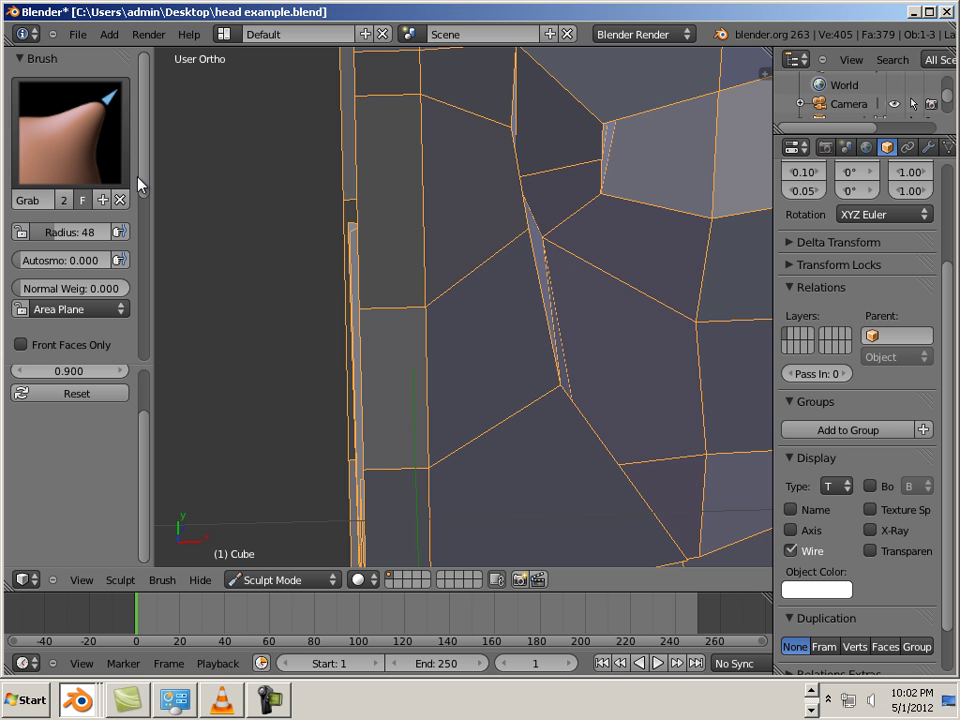
scroll(329, 268, down, 3)
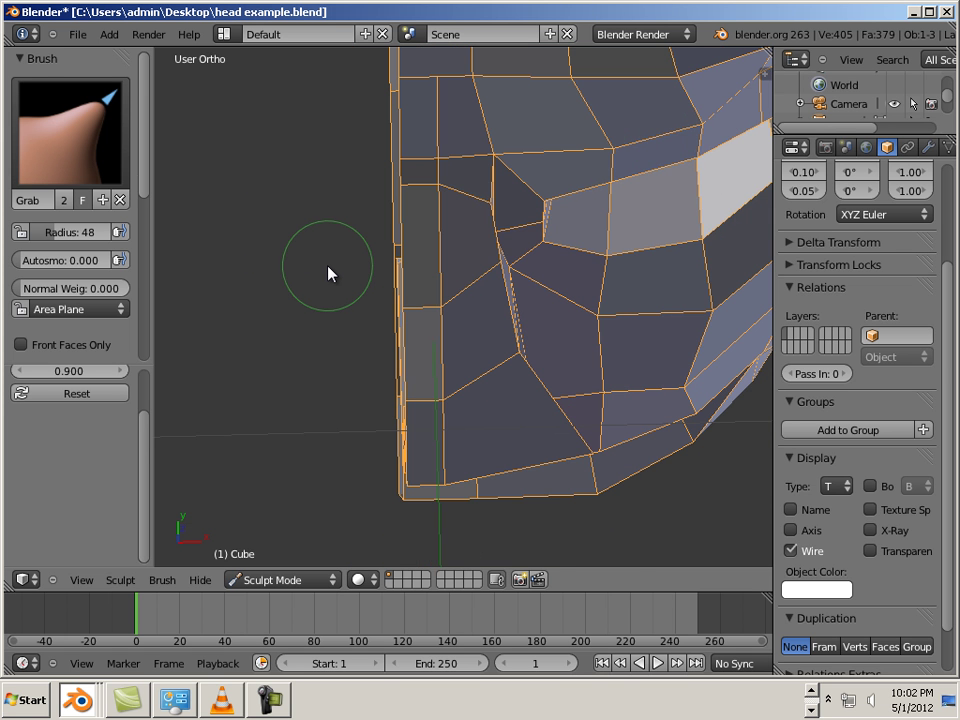
key(KP_7)
scroll(345, 281, down, 2)
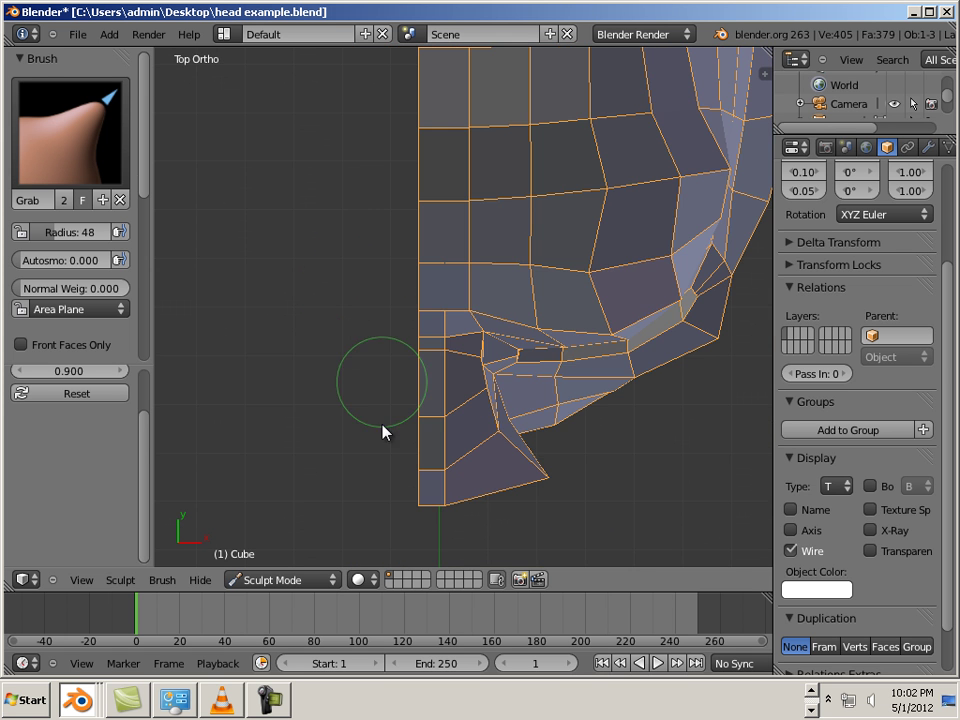
key(z)
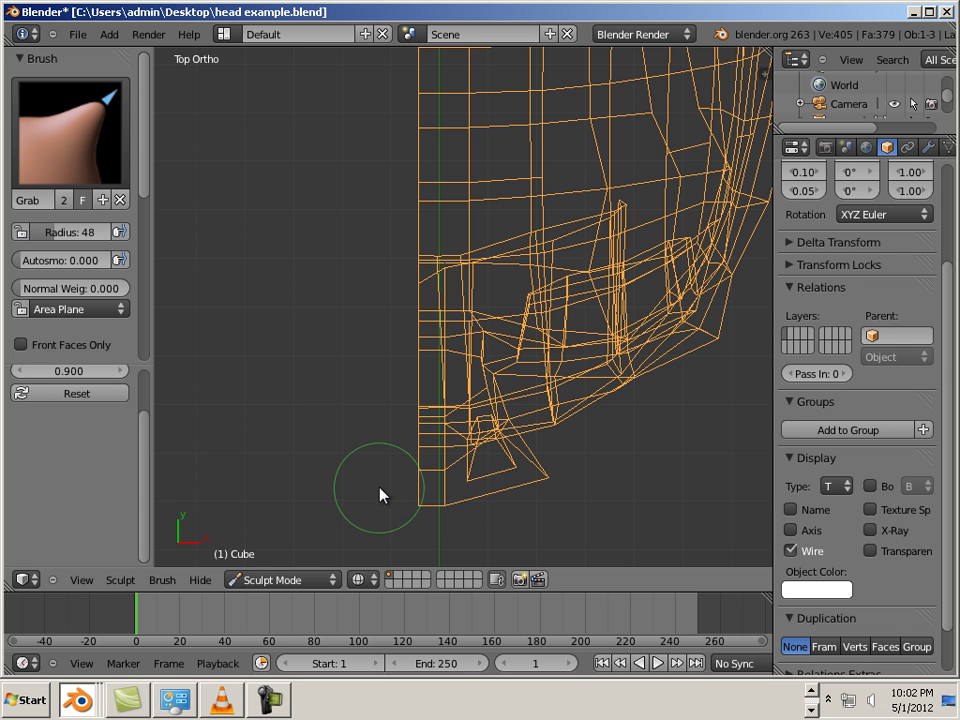
scroll(408, 360, up, 1)
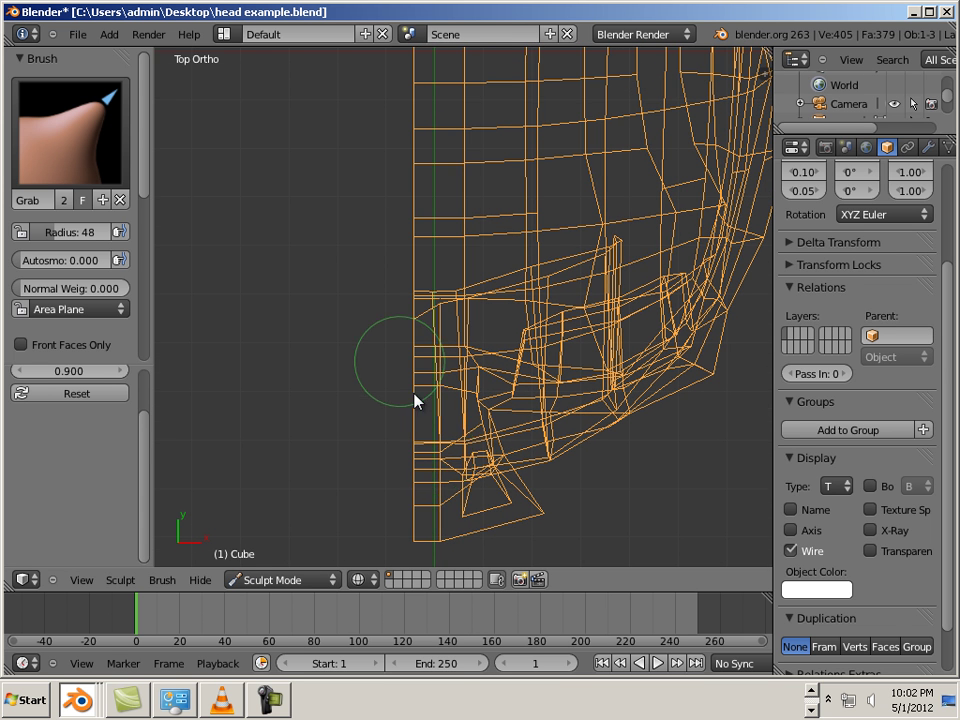
click(285, 576)
click(285, 541)
shift+middle_drag(445, 367, 443, 407)
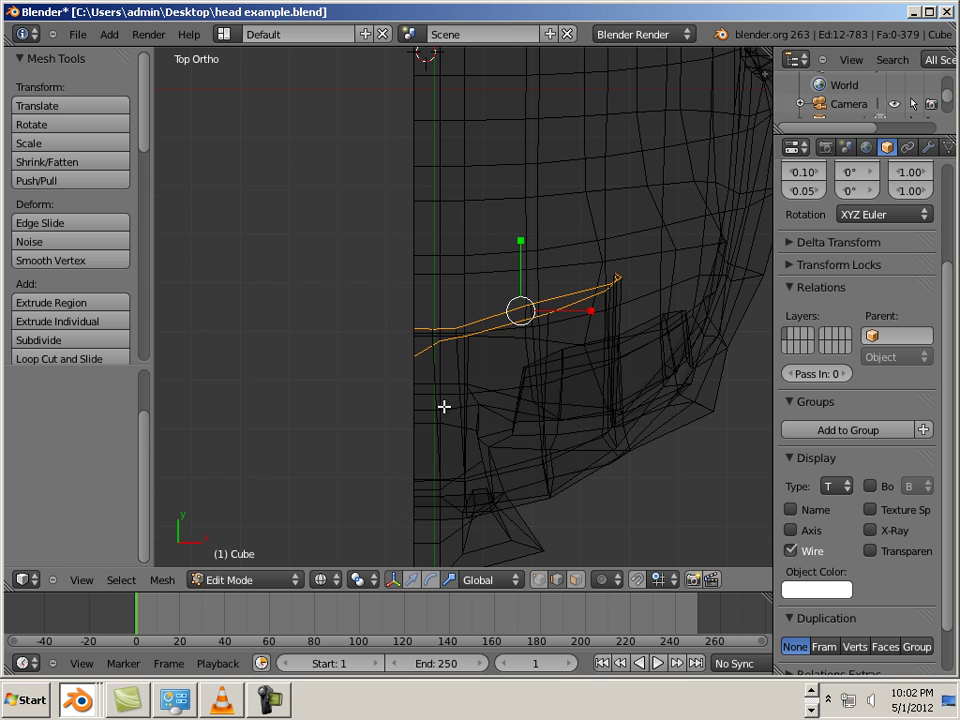
click(541, 581)
scroll(520, 482, down, 1)
scroll(456, 339, down, 5)
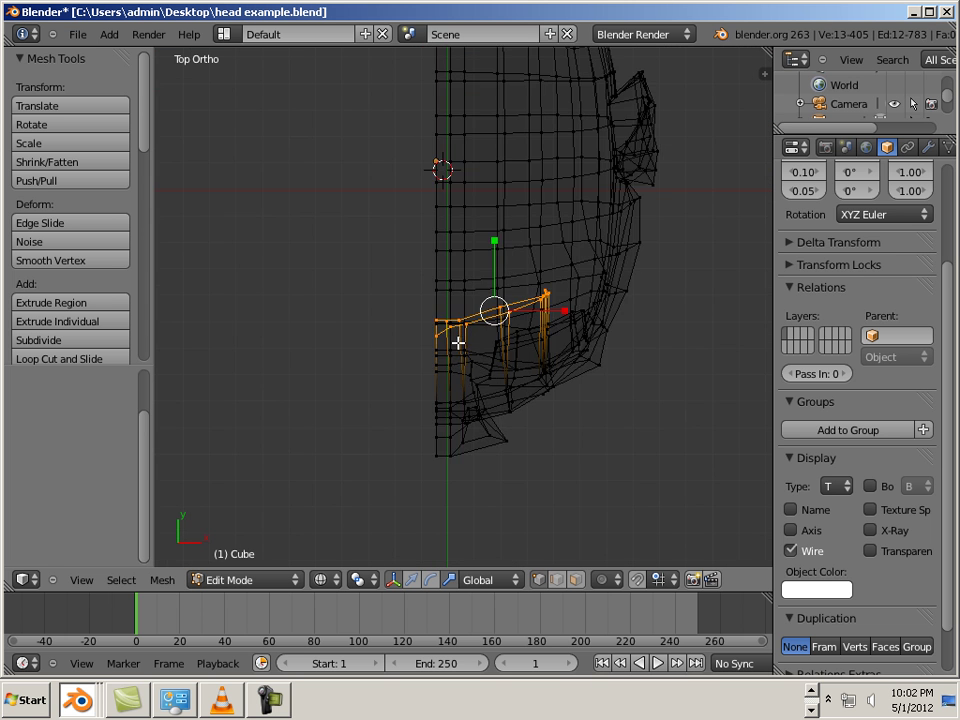
Box-select all vertices along the head's open centre edge and scale them twice along X, the second time by 0.342, to flatten the edge.
right_click(406, 122)
key(b)
drag(401, 100, 441, 512)
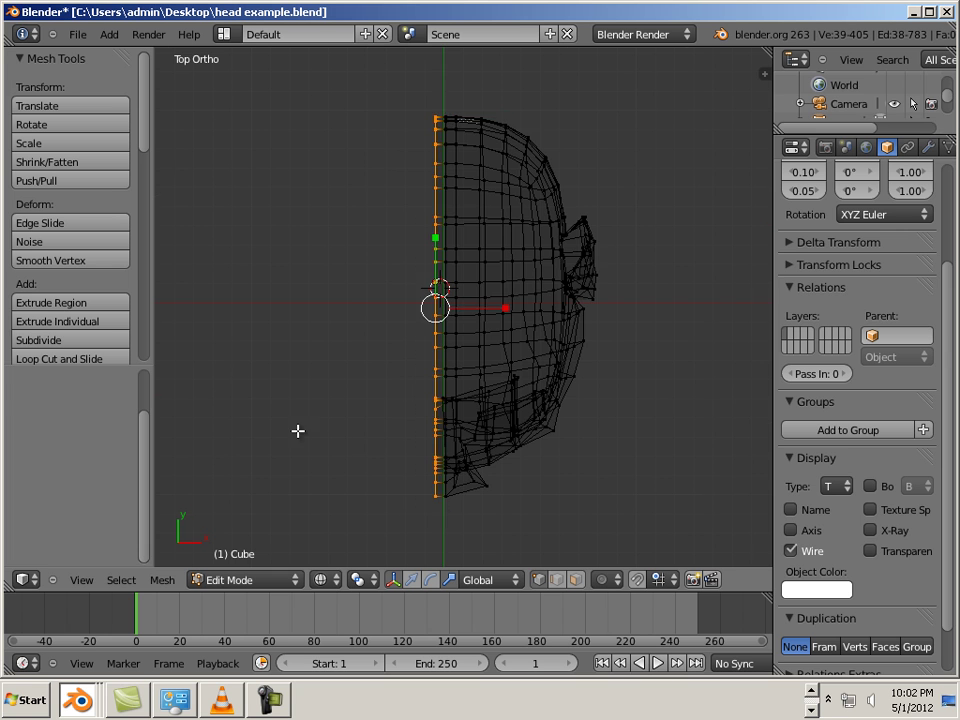
middle_drag(298, 431, 363, 315)
scroll(363, 315, up, 5)
shift+middle_drag(440, 396, 415, 295)
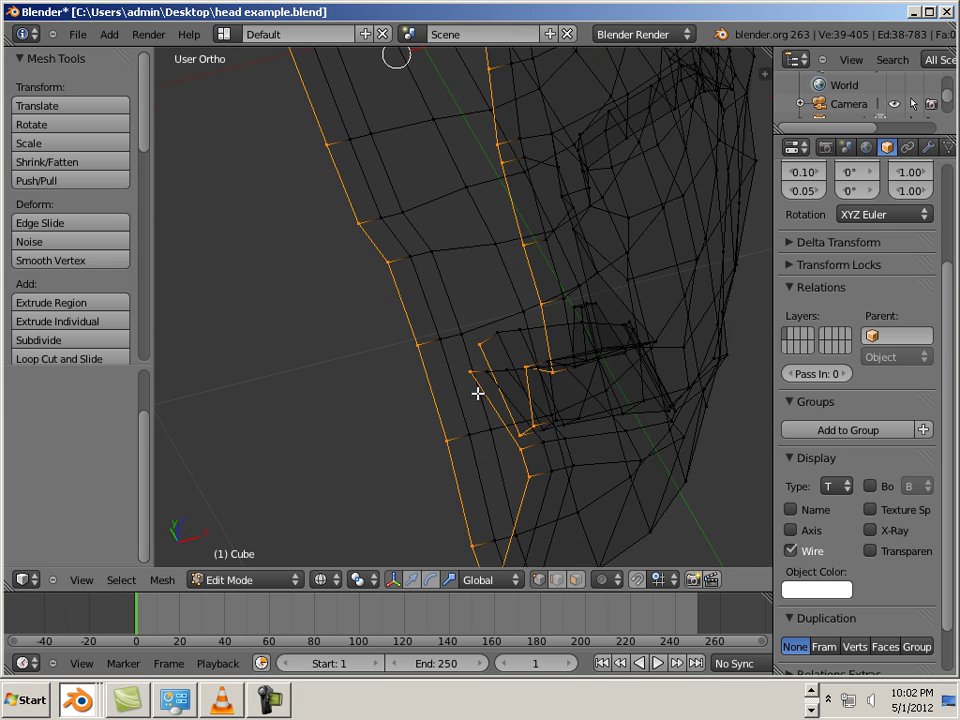
scroll(460, 332, down, 2)
shift+middle_drag(482, 198, 462, 244)
key(s)
key(x)
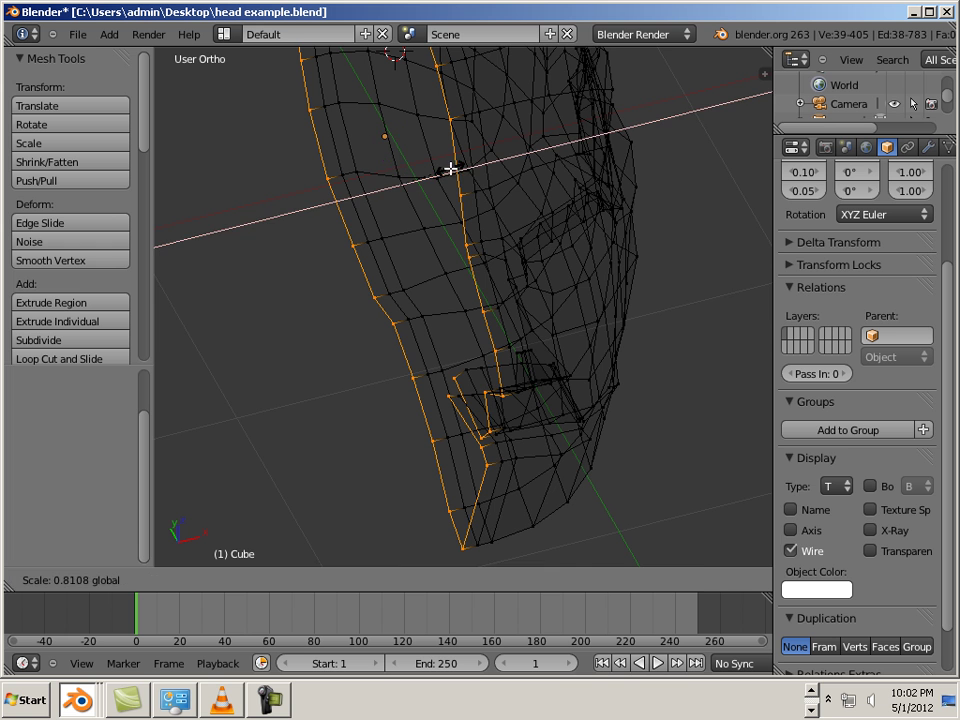
click(494, 238)
shift+middle_drag(561, 245, 540, 307)
key(s)
key(x)
click(401, 245)
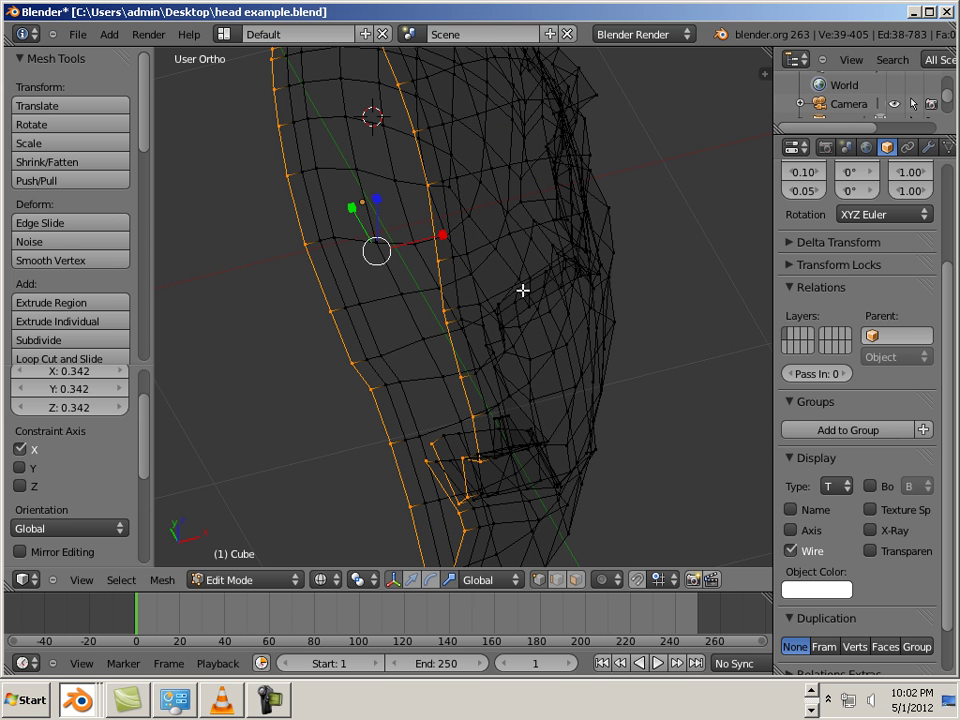
Return to Object Mode with solid shading and add a Mirror modifier across X to the half head.
scroll(585, 379, down, 3)
middle_drag(585, 379, 606, 392)
key(Tab)
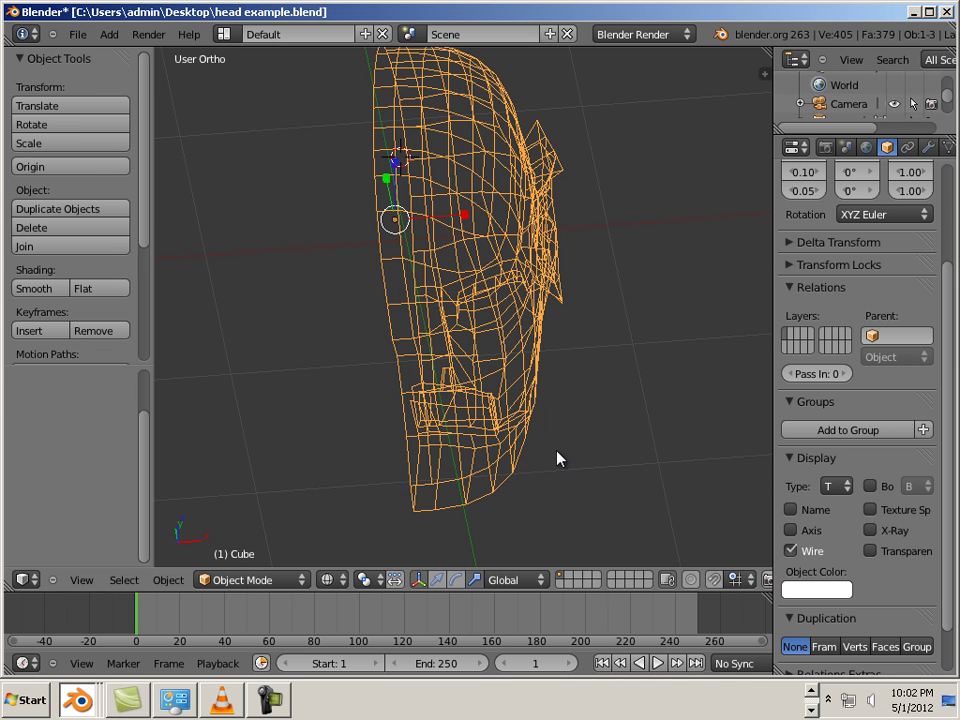
key(z)
mouse_move(553, 489)
middle_down()
mouse_move(557, 401)
mouse_move(561, 435)
mouse_move(543, 457)
middle_up()
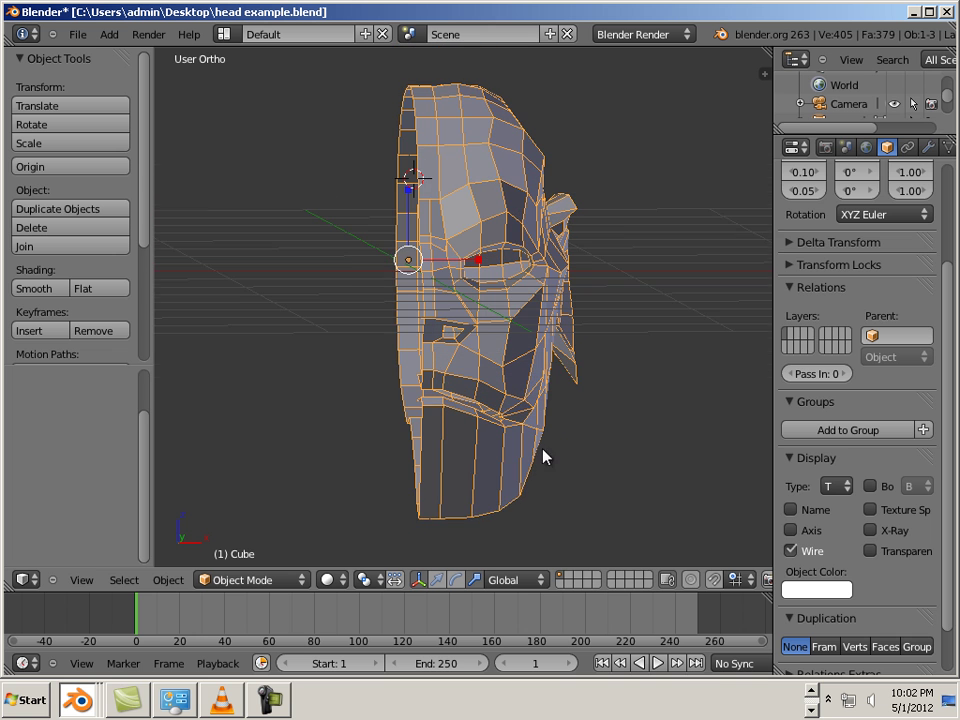
shift+scroll(624, 384, up, 2)
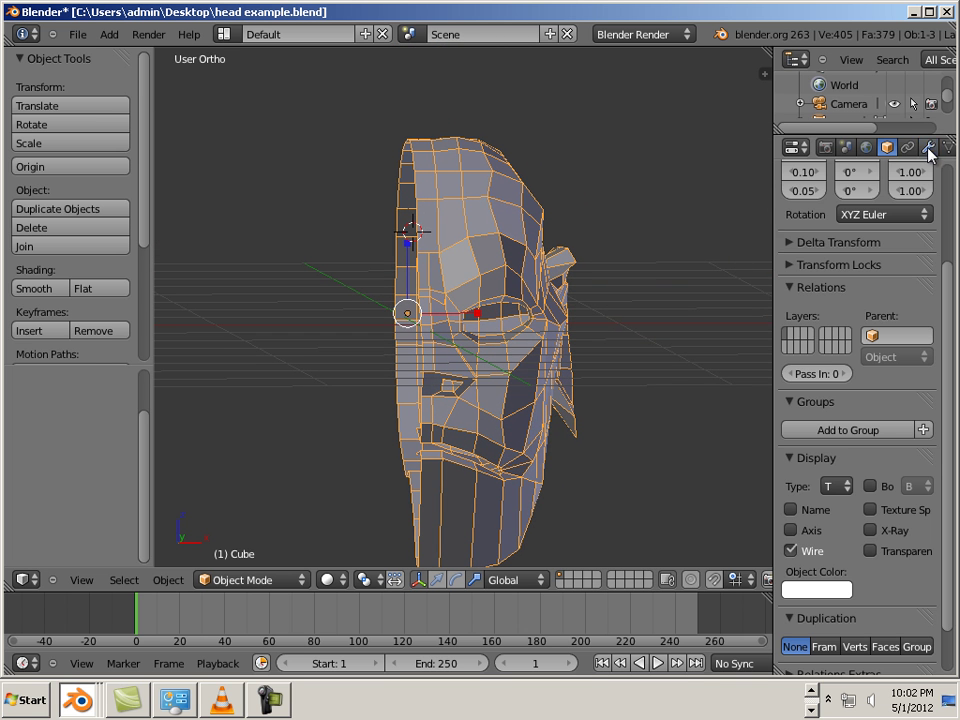
click(927, 147)
click(842, 211)
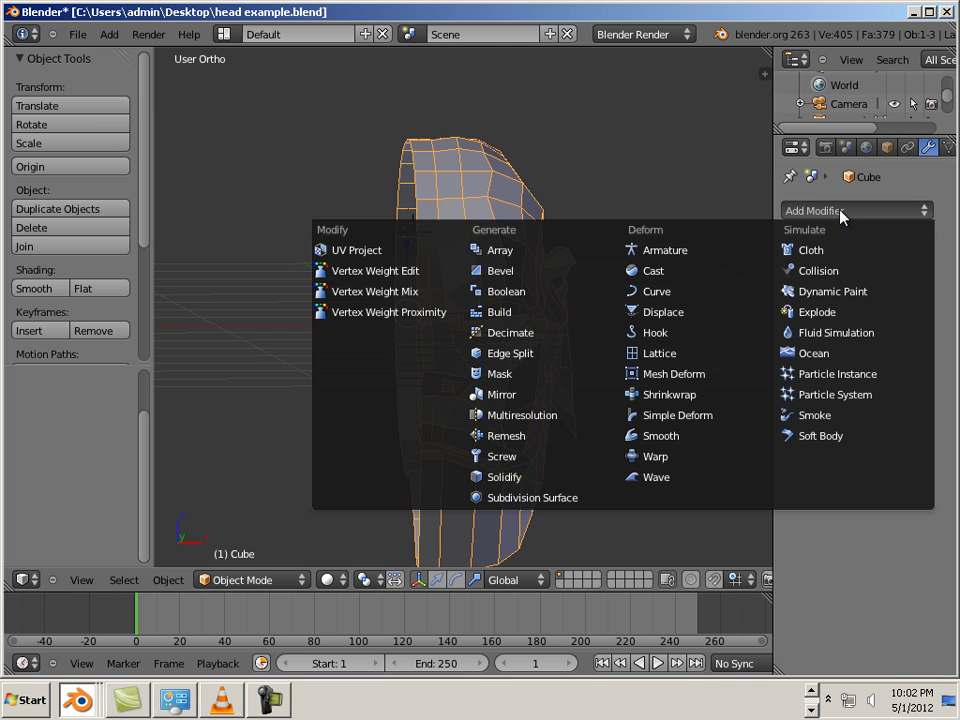
click(550, 398)
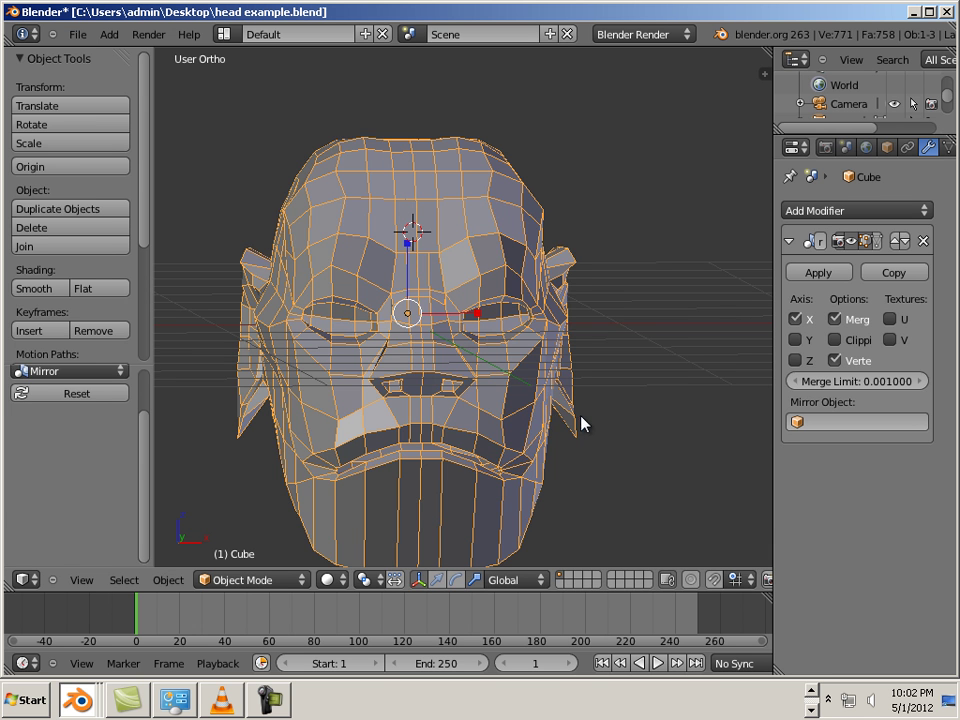
Deselect the head and examine the mirrored centre seam around the nose, eyes and mouth.
key(Tab)
key(Tab)
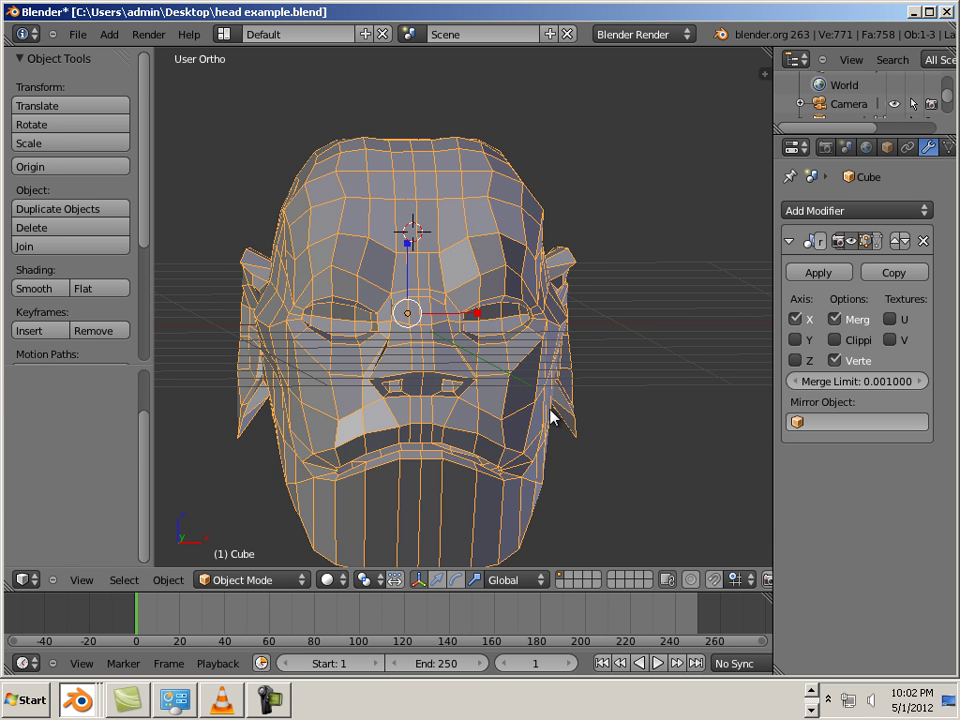
middle_drag(620, 435, 600, 434)
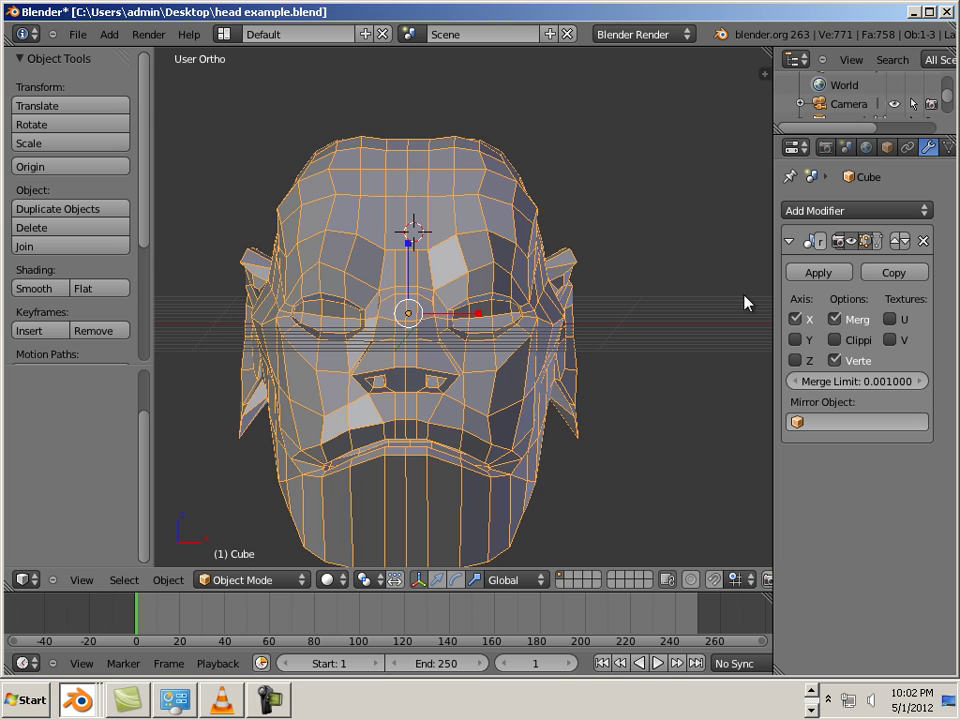
scroll(587, 349, up, 6)
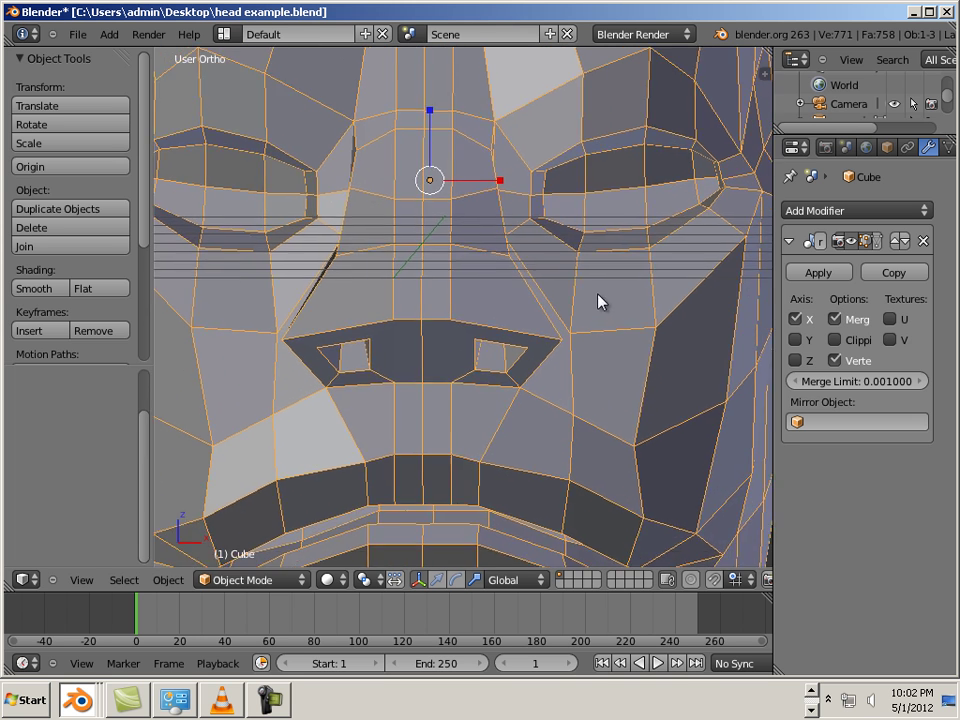
scroll(555, 319, down, 1)
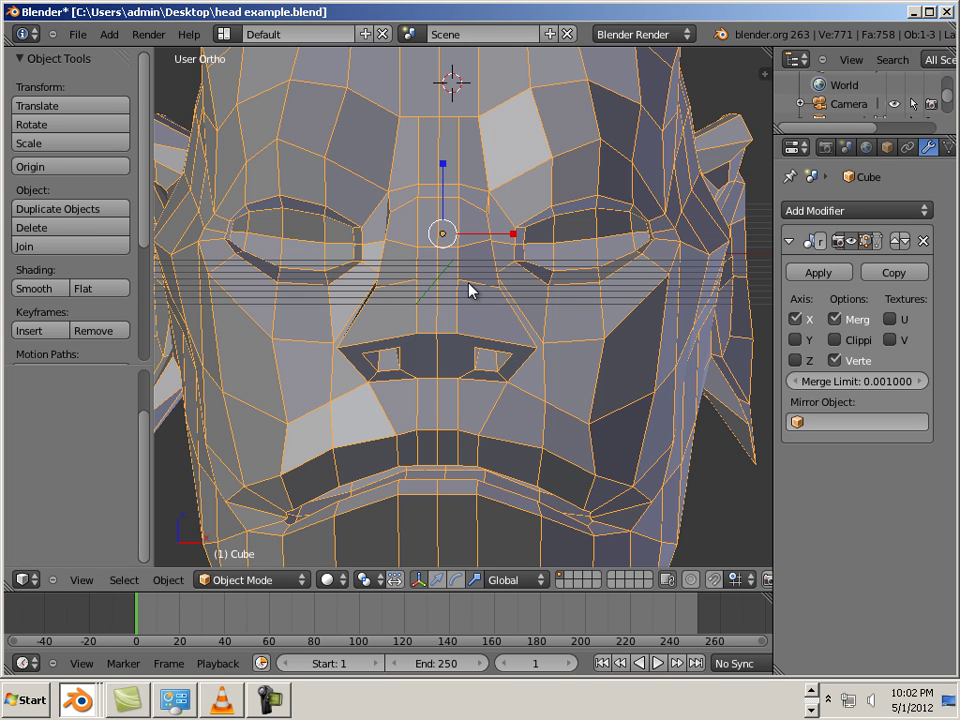
middle_drag(433, 420, 428, 390)
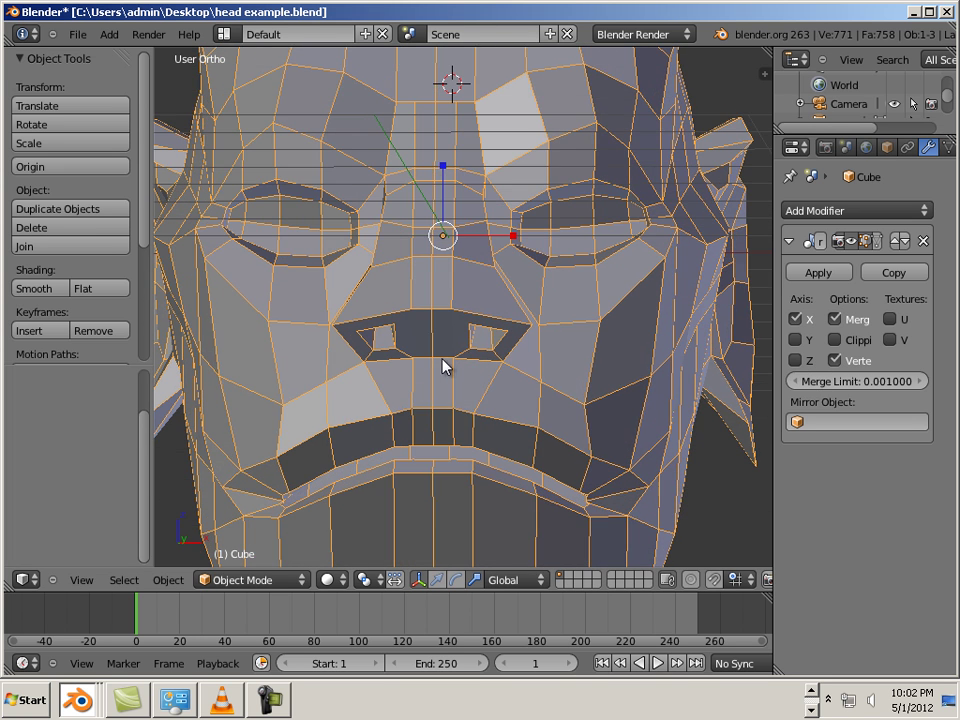
key(a)
key(a)
key(a)
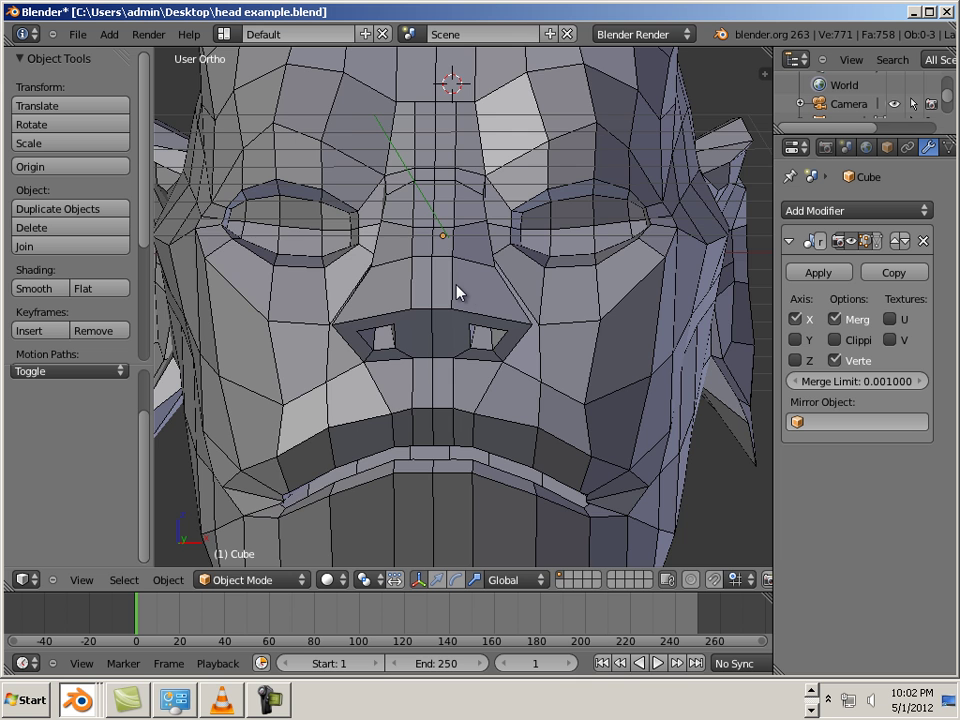
scroll(456, 285, down, 2)
scroll(454, 284, up, 1)
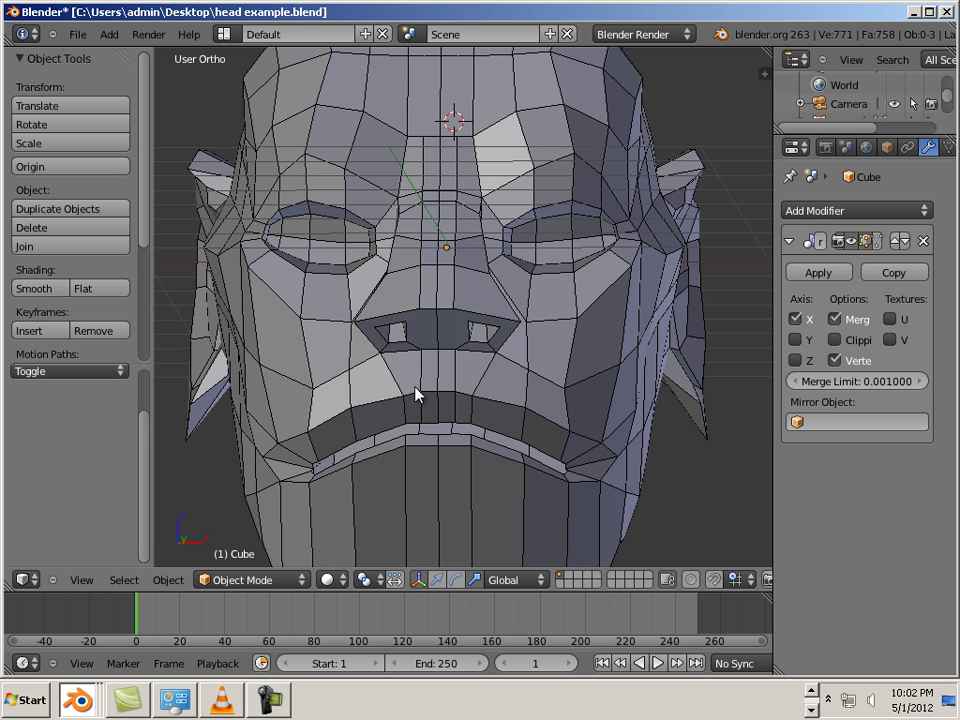
Select all vertices of the half head, set the Mirror modifier's merge limit to 0.029 and move the vertices -0.003011 along X.
key(Tab)
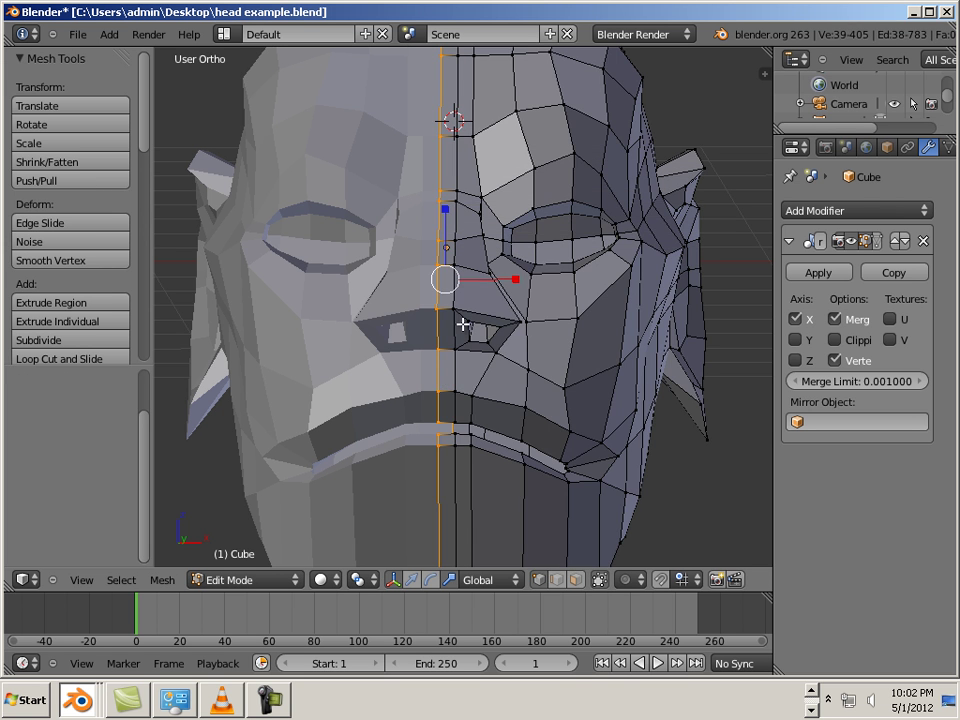
key(a)
key(a)
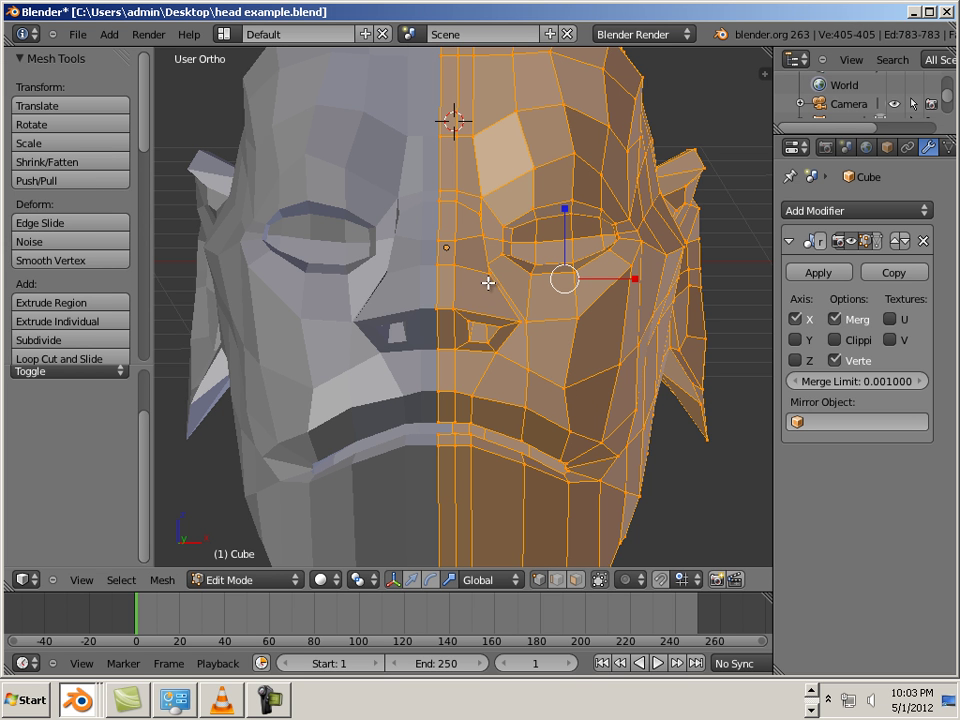
drag(630, 280, 635, 281)
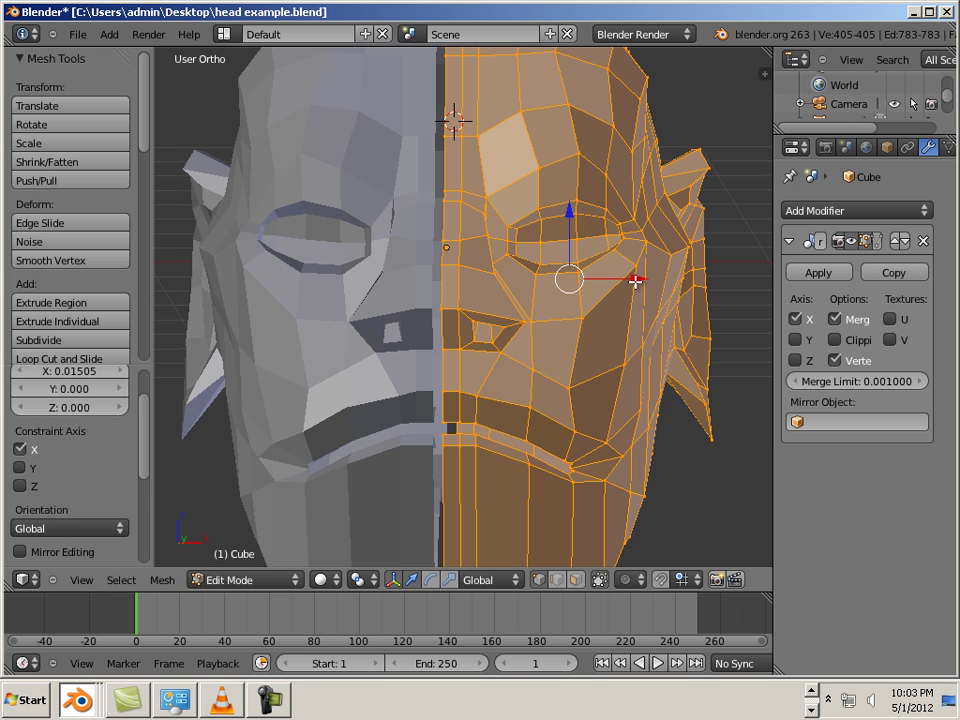
key(ctrl+z)
drag(831, 380, 846, 388)
drag(630, 281, 637, 290)
right_click(702, 440)
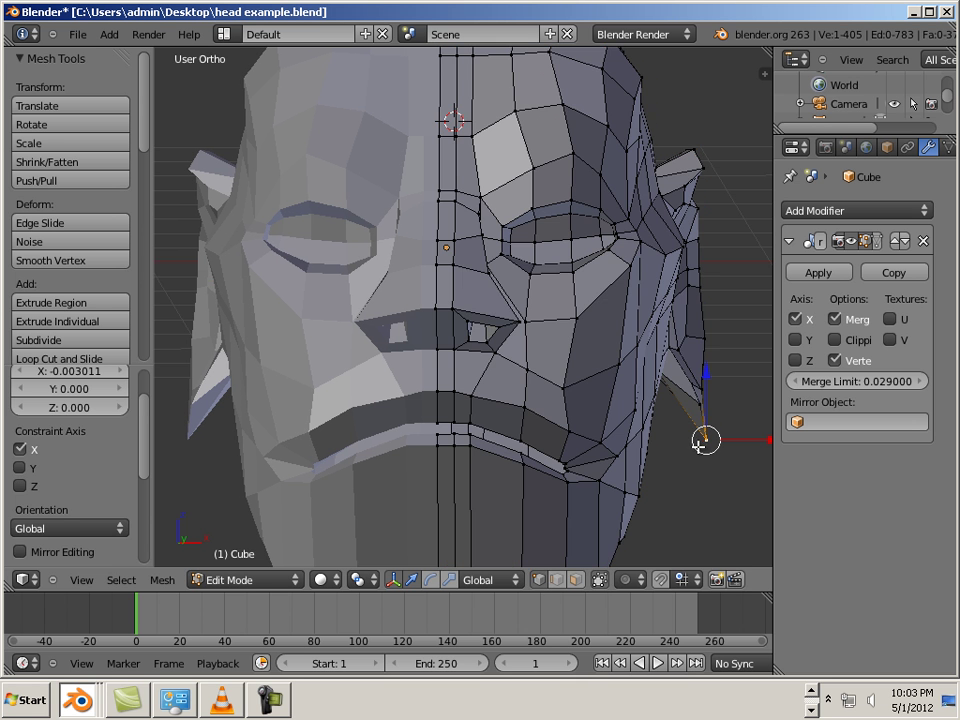
Return to Object Mode, apply the Mirror modifier and check the complete head from the front.
key(Tab)
scroll(700, 400, down, 1)
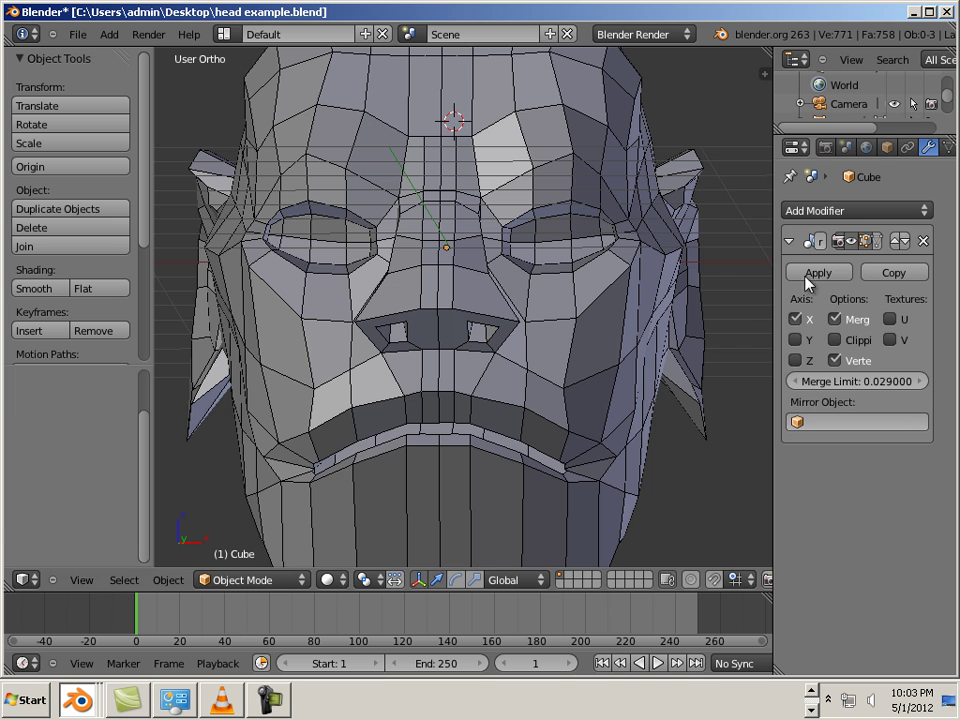
click(805, 272)
scroll(660, 420, down, 2)
middle_drag(649, 437, 636, 424)
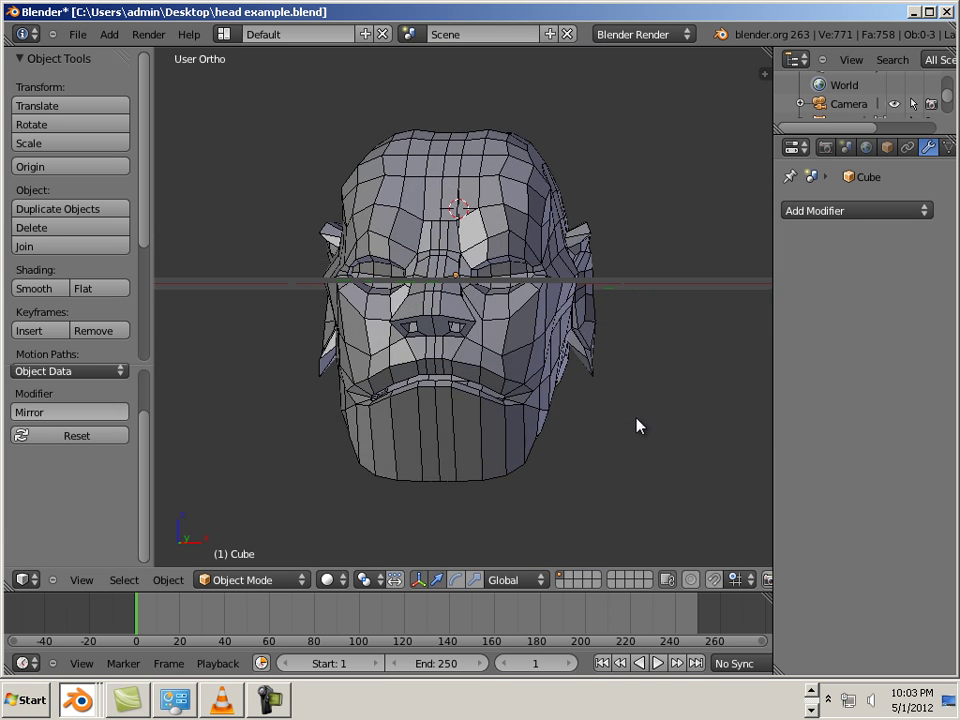
scroll(673, 441, up, 4)
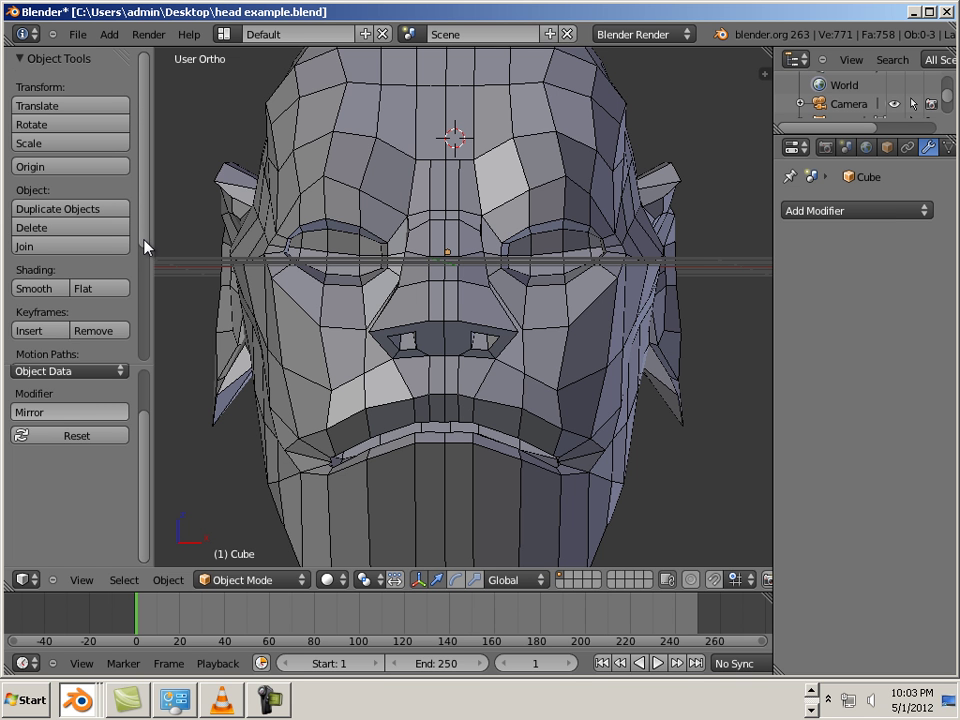
Switch to Sculpt Mode and pull the pointed tip of the ear lobe upward with the Grab brush at radius 48.
click(241, 584)
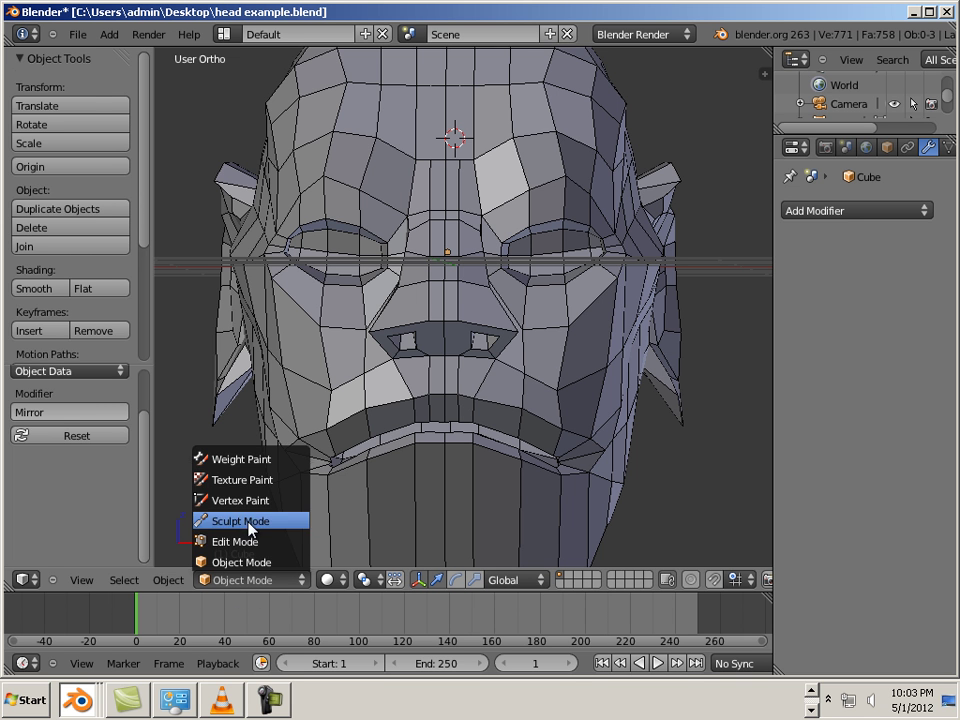
click(311, 525)
mouse_move(213, 465)
middle_down()
mouse_move(146, 484)
mouse_move(350, 490)
middle_up()
mouse_move(626, 495)
middle_down()
mouse_move(756, 501)
mouse_move(730, 470)
middle_up()
drag(674, 418, 680, 420)
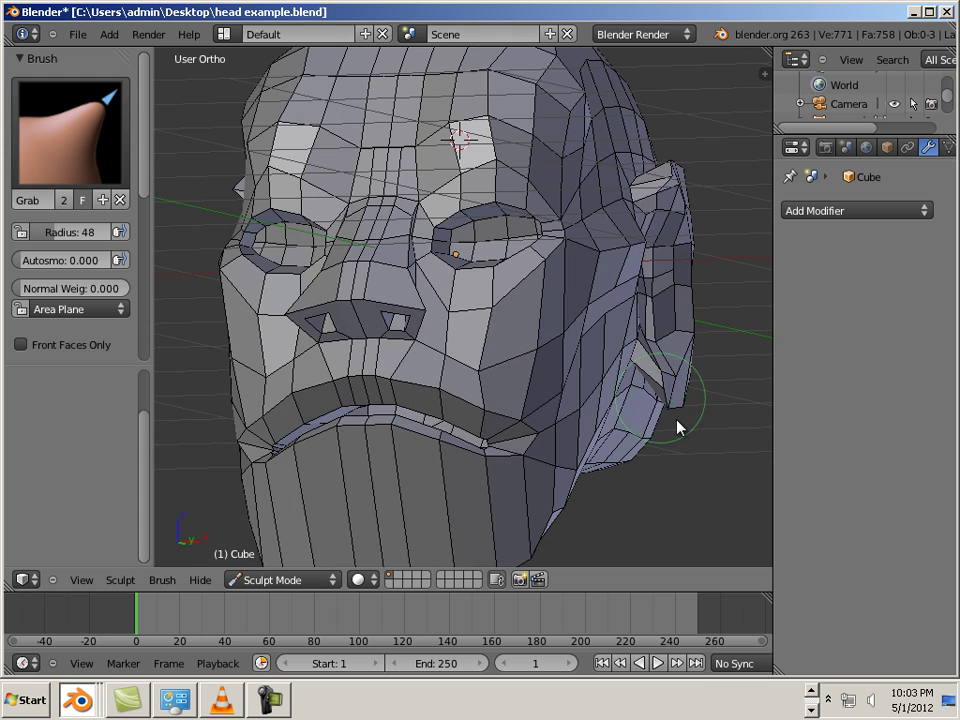
mouse_move(677, 426)
middle_down()
mouse_move(564, 474)
mouse_move(583, 444)
middle_up()
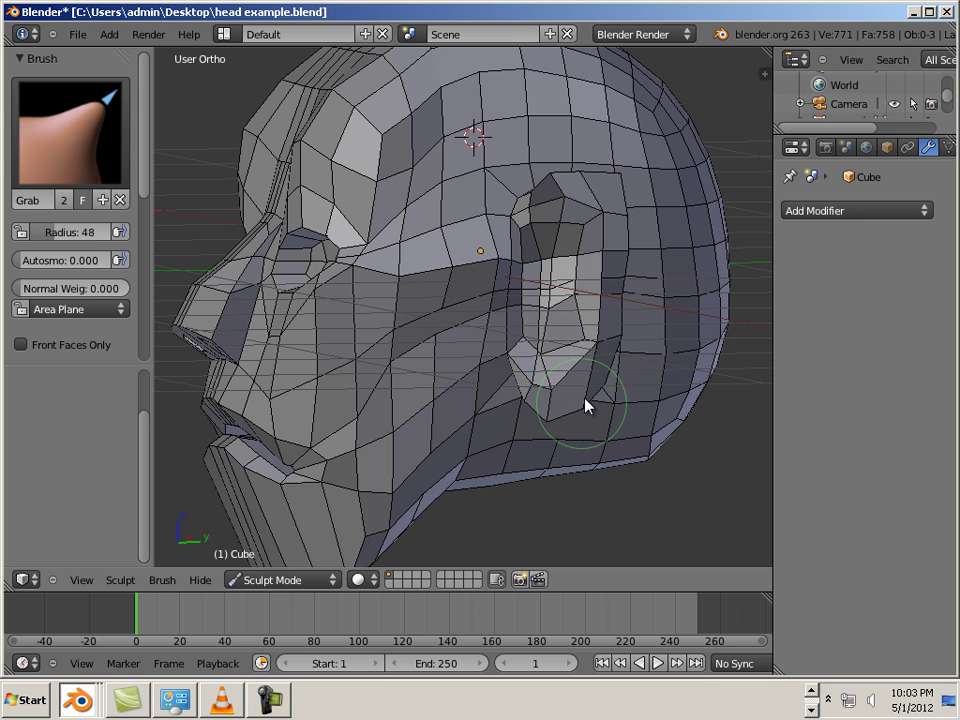
Narrow the nose bridge between the eyes by pulling its side vertices inward with the Grab brush.
mouse_move(512, 533)
middle_down()
mouse_move(692, 523)
mouse_move(686, 542)
mouse_move(544, 414)
middle_up()
mouse_move(471, 311)
mouse_down()
mouse_move(451, 309)
mouse_move(459, 308)
mouse_move(452, 246)
mouse_up()
mouse_move(453, 298)
mouse_down()
mouse_move(450, 315)
mouse_move(471, 304)
mouse_move(469, 313)
mouse_move(450, 315)
mouse_move(463, 313)
mouse_move(450, 266)
mouse_move(469, 225)
mouse_up()
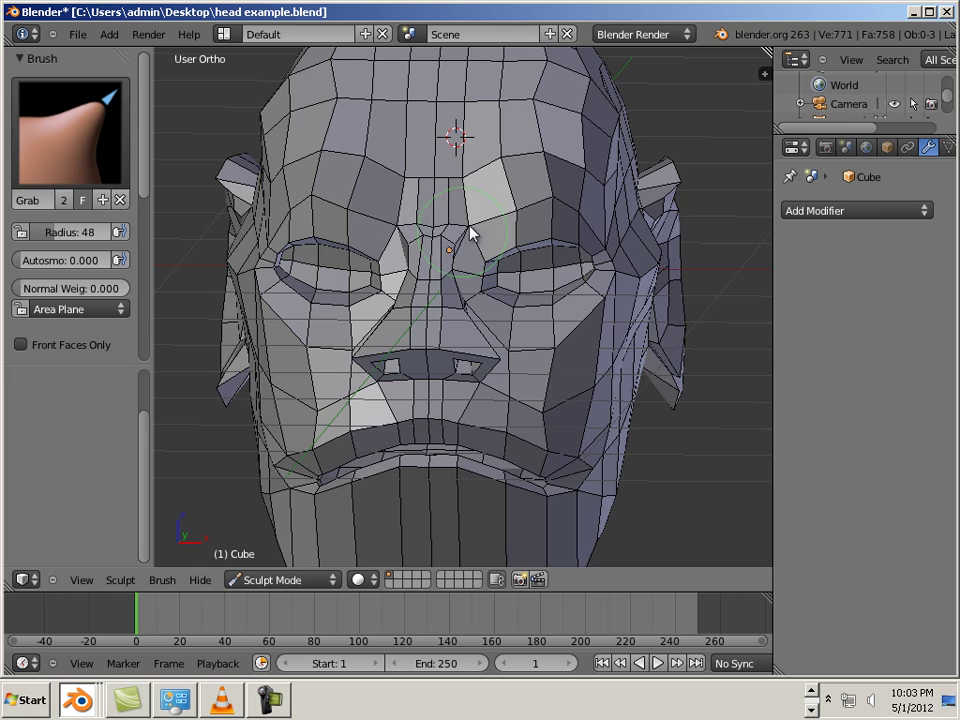
middle_drag(527, 244, 425, 305)
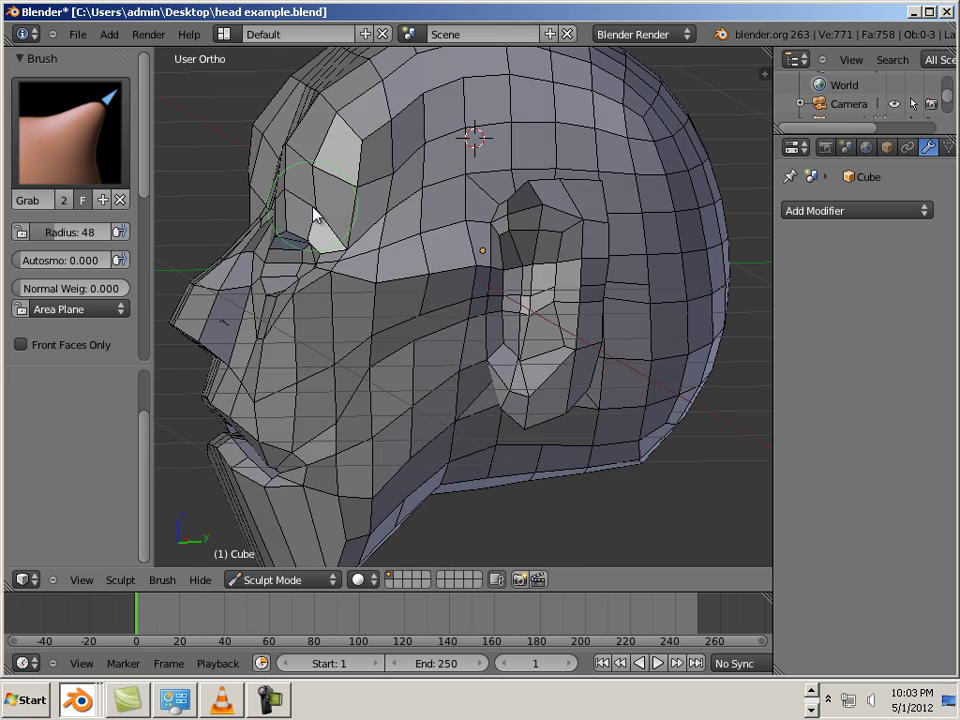
Pull the outer nostril corners inward with the Grab brush to narrow the nose, and check the head from several angles.
mouse_move(499, 534)
middle_down()
mouse_move(595, 400)
mouse_move(596, 64)
mouse_move(662, 156)
mouse_move(694, 251)
mouse_move(752, 240)
mouse_move(735, 264)
mouse_move(681, 221)
mouse_move(697, 229)
middle_up()
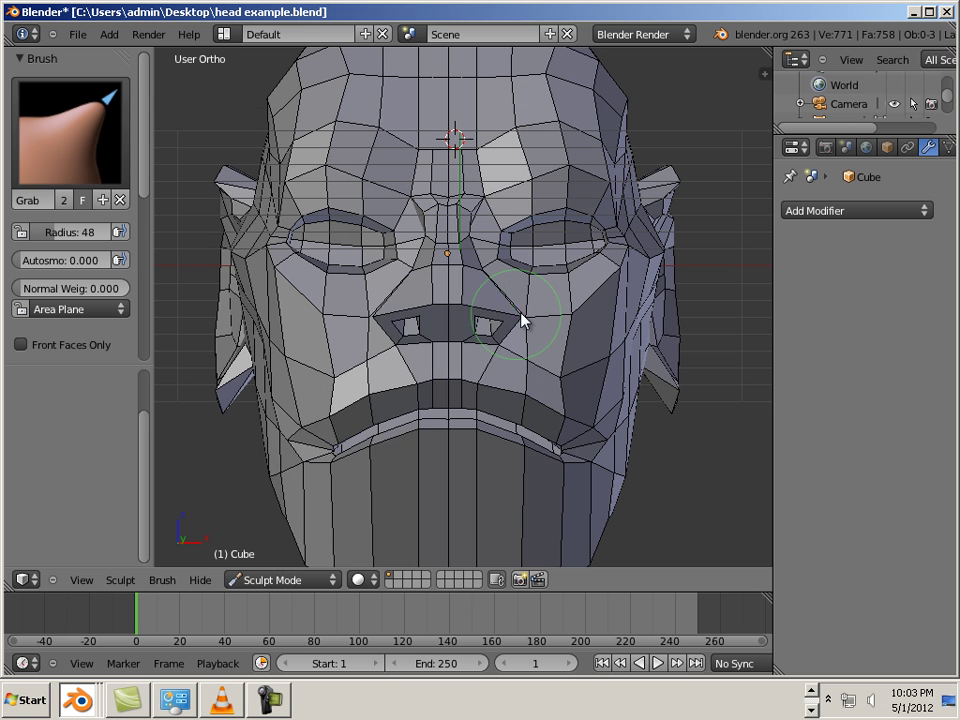
mouse_move(520, 312)
mouse_down()
mouse_move(515, 303)
mouse_move(512, 313)
mouse_move(467, 317)
mouse_move(483, 317)
mouse_up()
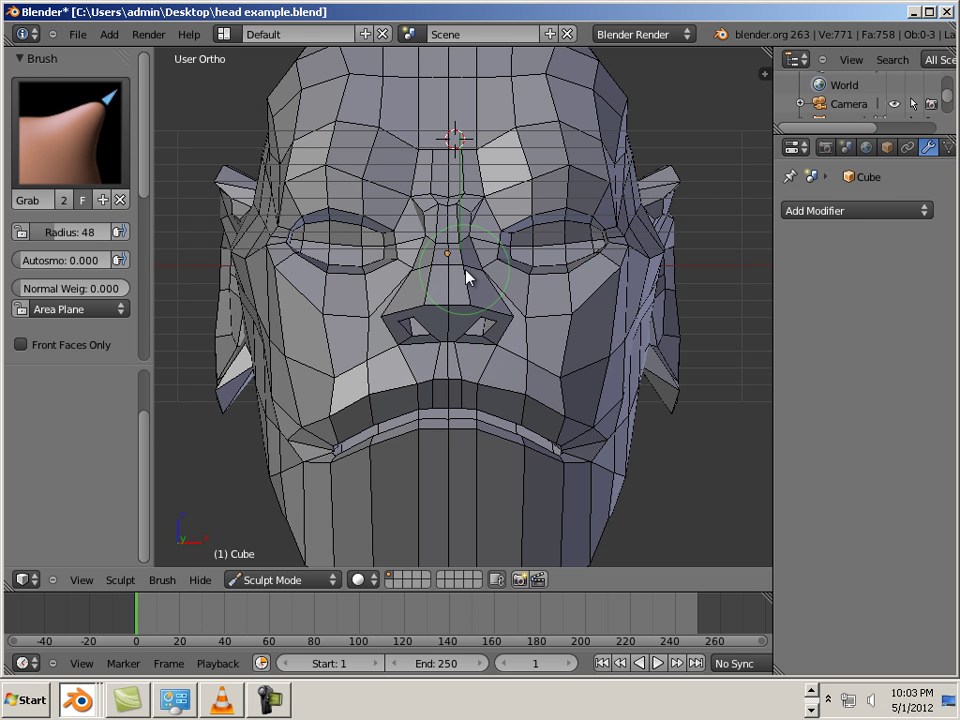
middle_drag(677, 493, 634, 374)
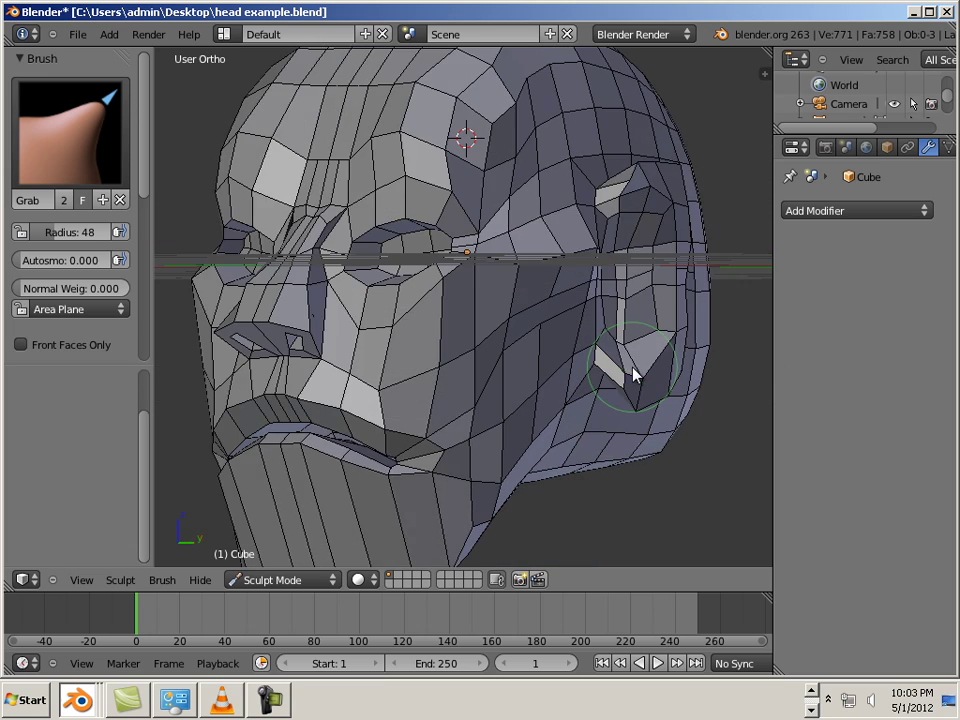
scroll(634, 374, down, 4)
middle_drag(654, 444, 558, 389)
scroll(669, 417, up, 5)
scroll(666, 415, down, 5)
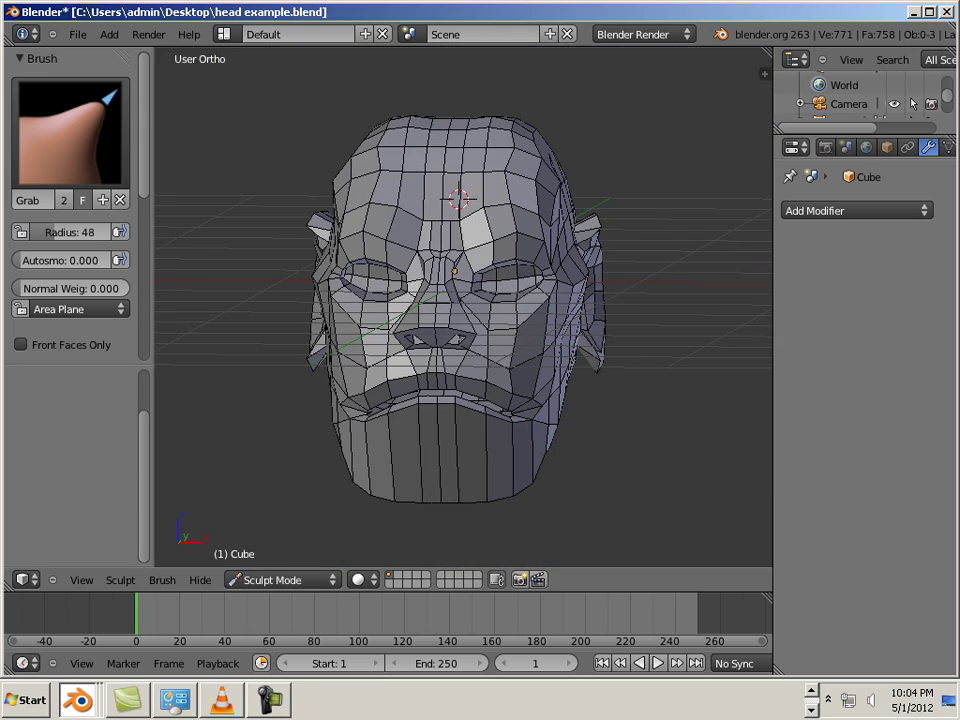